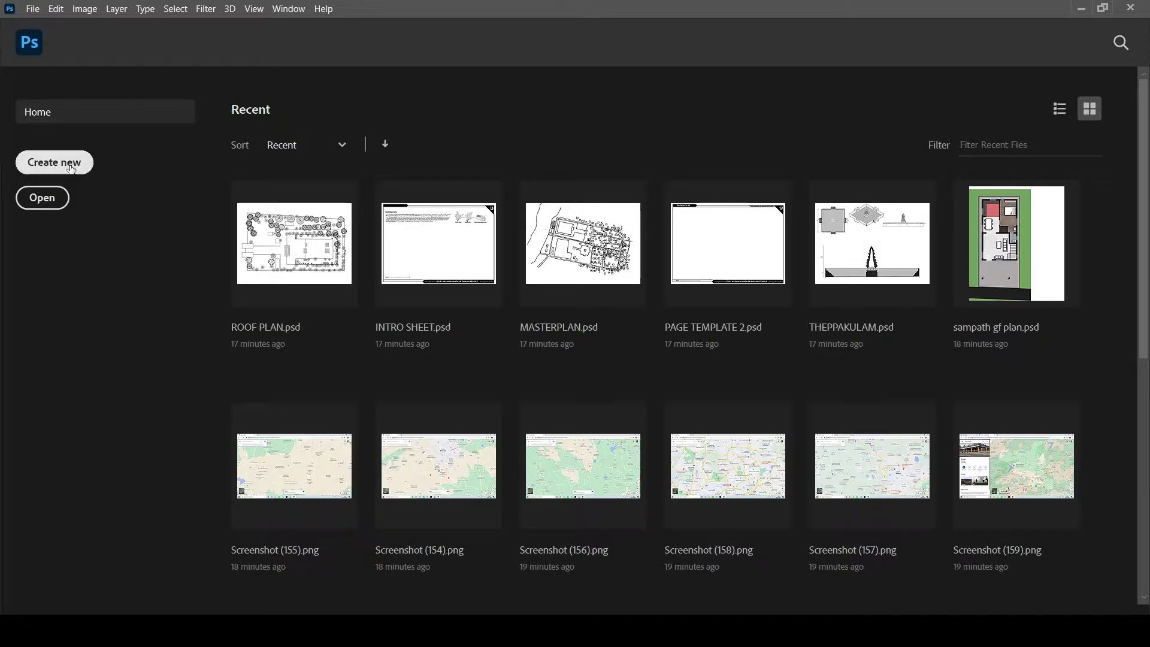
Open the image Screenshot (54).png from the Screenshots folder in Pictures and close it again.
{"action": "left_click", "coordinate": [45, 208]}
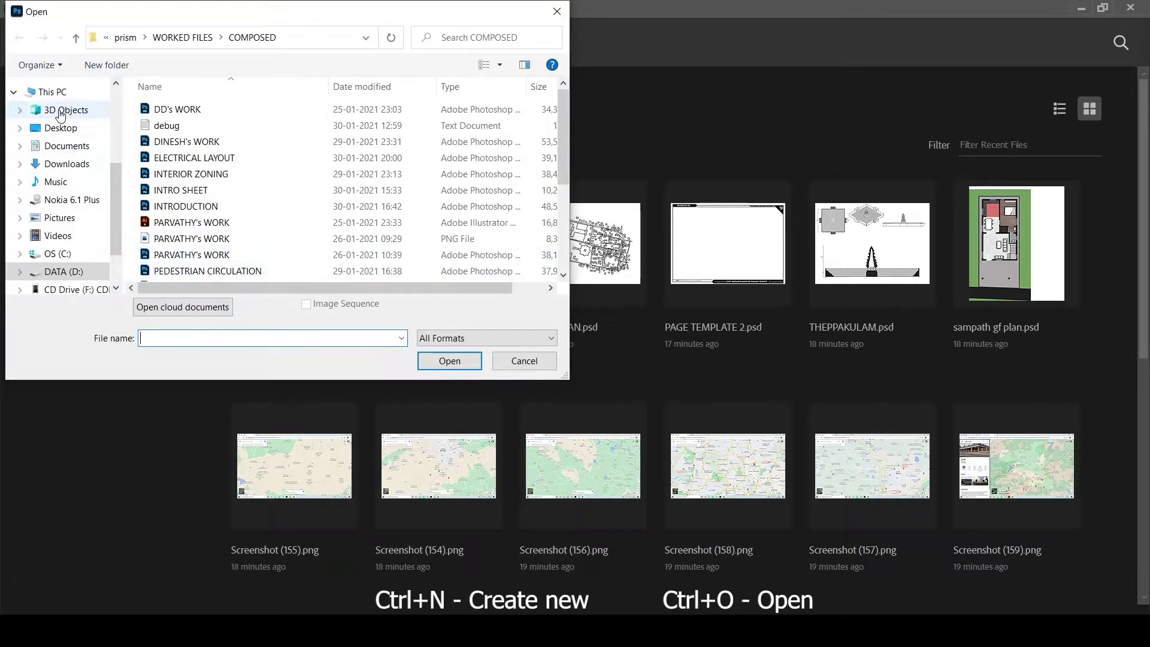
{"action": "left_click", "coordinate": [60, 129]}
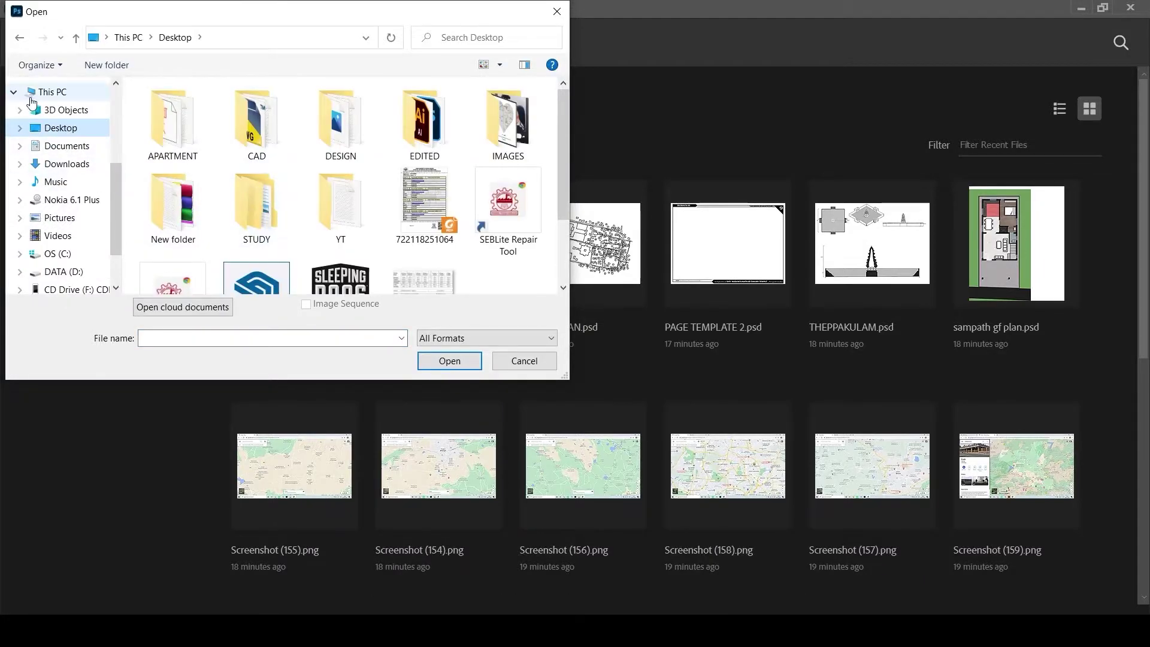
{"action": "left_click", "coordinate": [62, 217]}
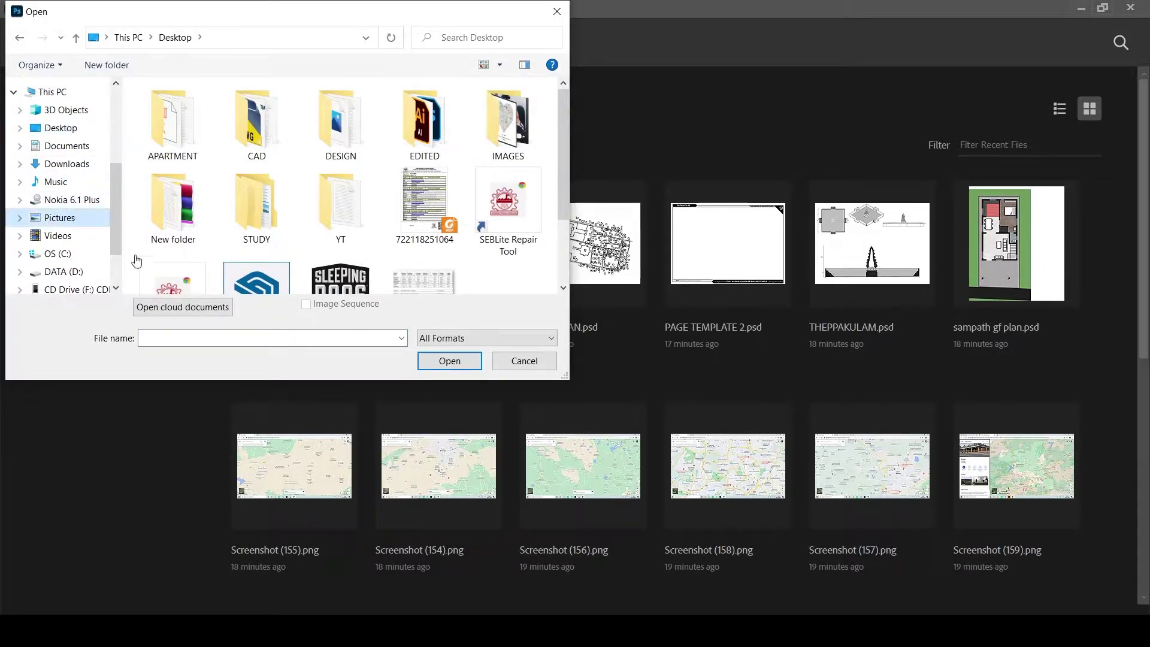
{"action": "double_click", "coordinate": [193, 144]}
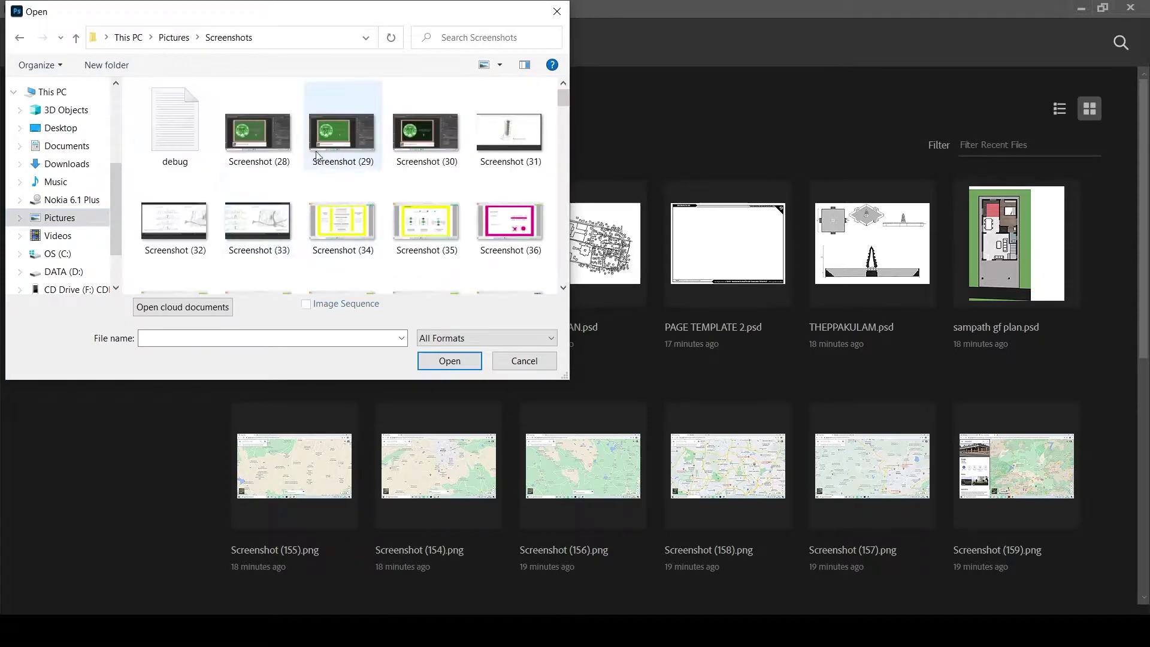
{"action": "scroll", "coordinate": [318, 174], "scroll_direction": "down", "scroll_amount": 5}
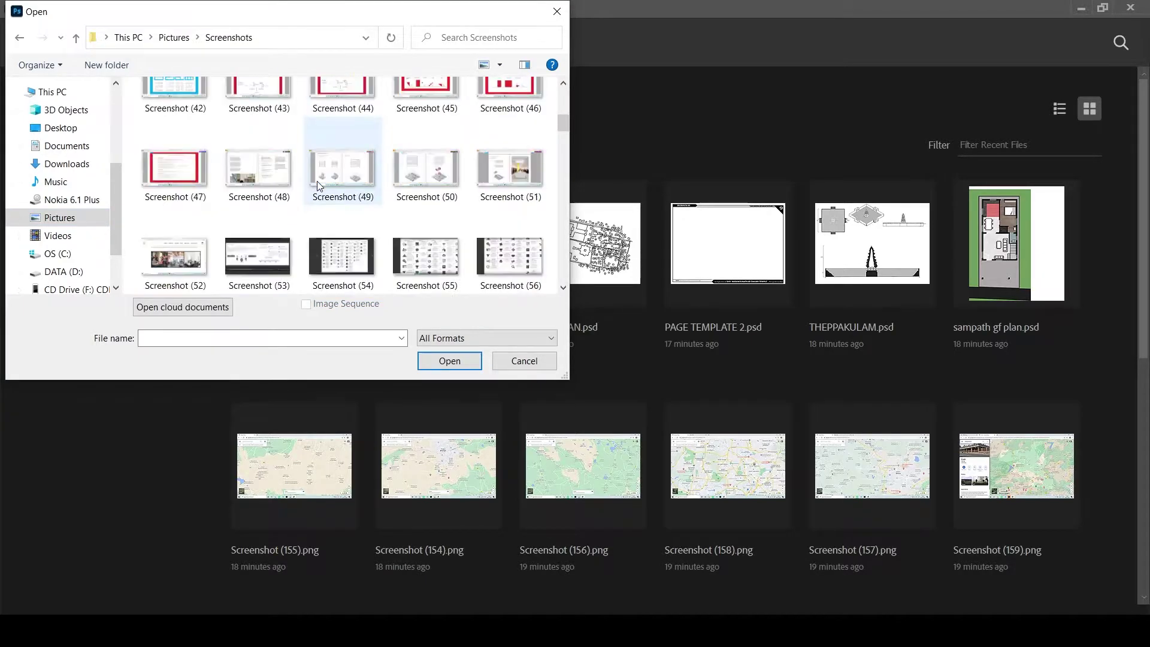
{"action": "double_click", "coordinate": [339, 263]}
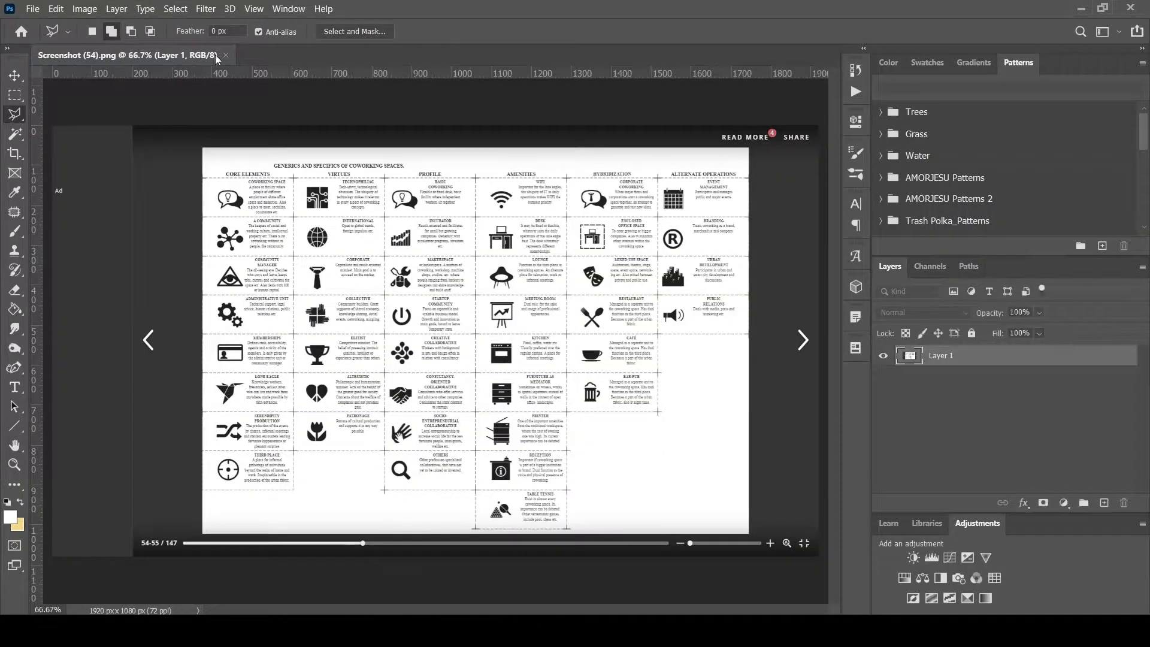
{"action": "left_click", "coordinate": [226, 55]}
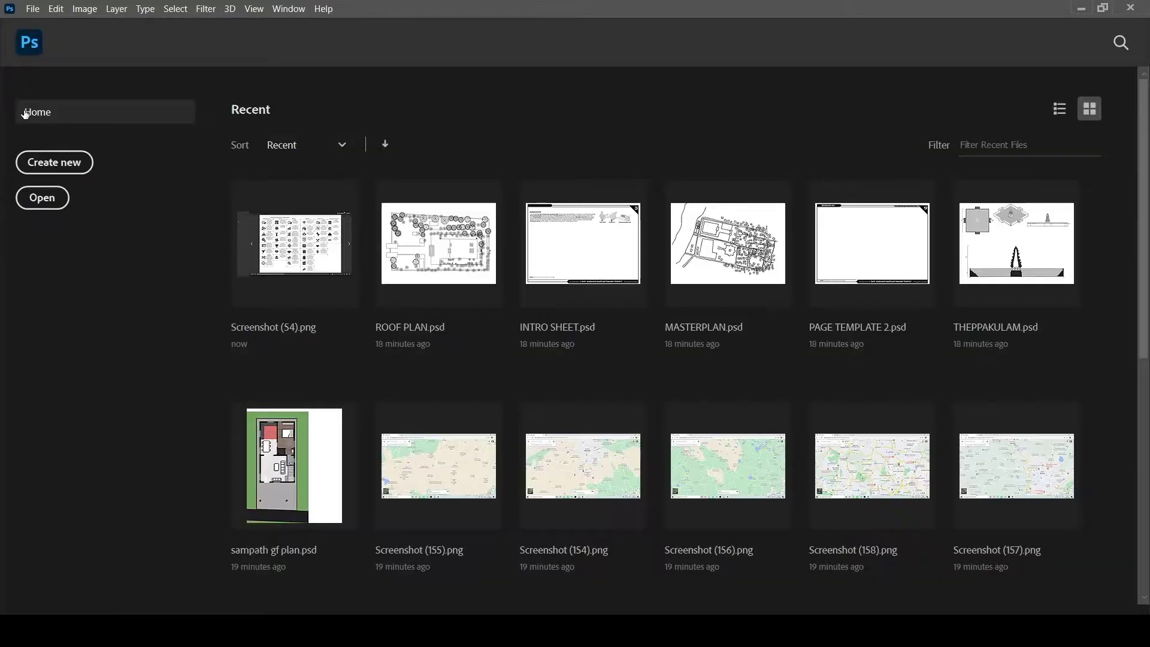
Start a new document from the A4 print preset and name it "A2 size".
{"action": "left_click", "coordinate": [64, 172]}
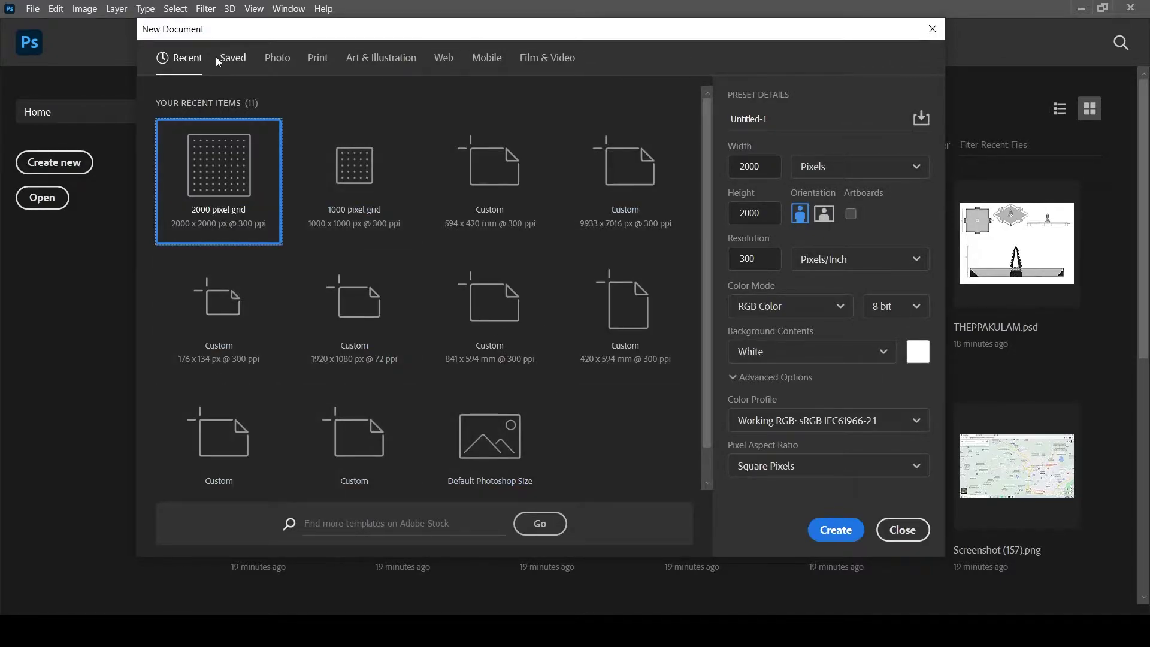
{"action": "left_click", "coordinate": [231, 61]}
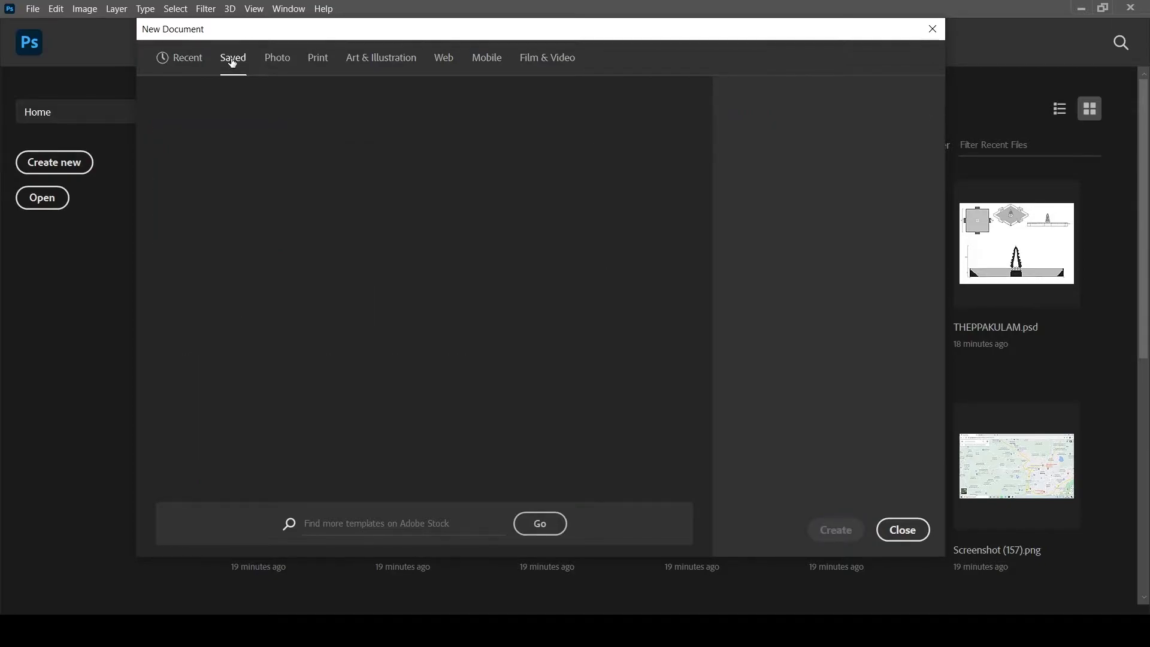
{"action": "left_click", "coordinate": [275, 59]}
{"action": "left_click", "coordinate": [318, 60]}
{"action": "type", "text": "A2"}
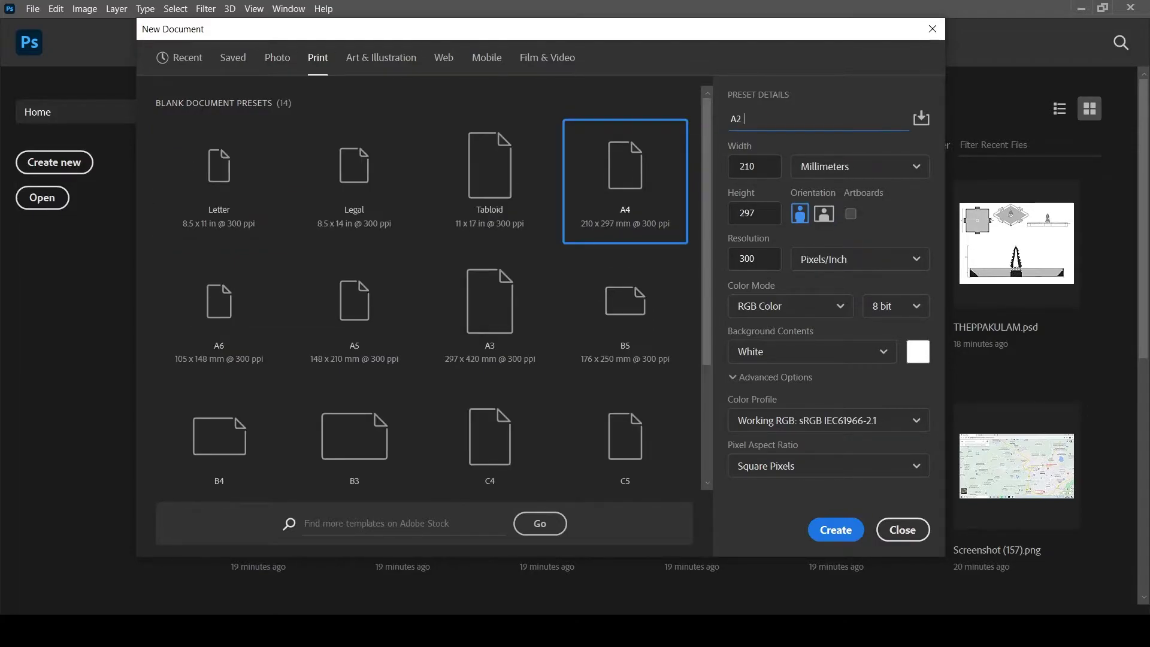
{"action": "type", "text": " size"}
Set the new document's page size to 594 mm wide by 420 mm high in landscape orientation.
{"action": "left_click", "coordinate": [769, 167]}
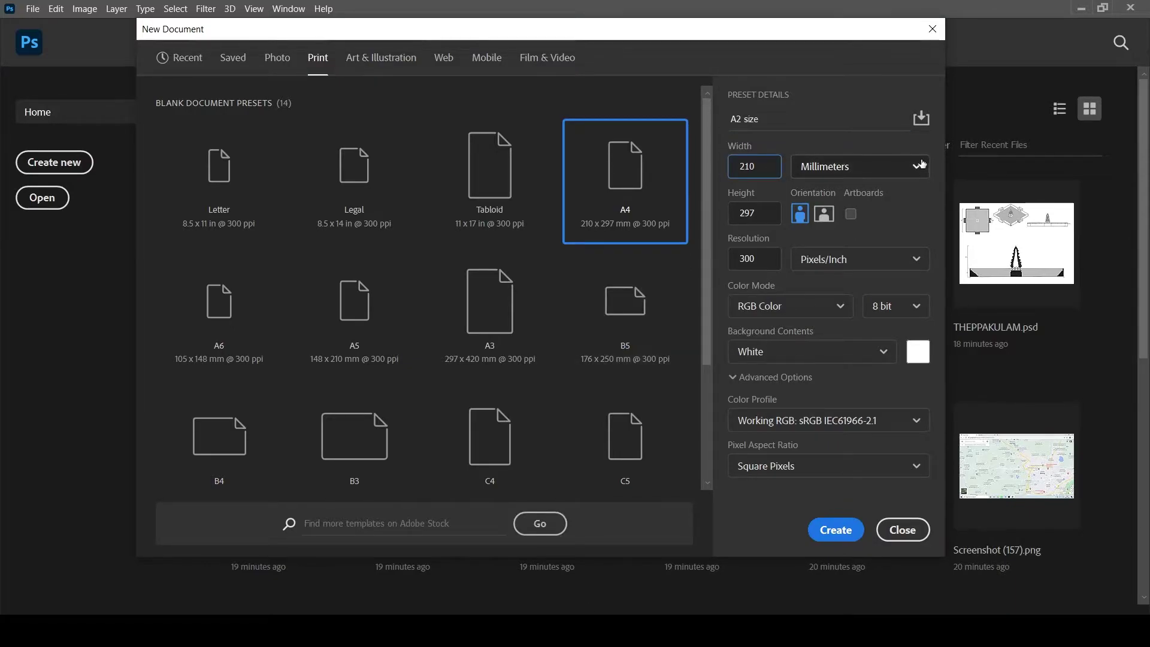
{"action": "left_click", "coordinate": [880, 167]}
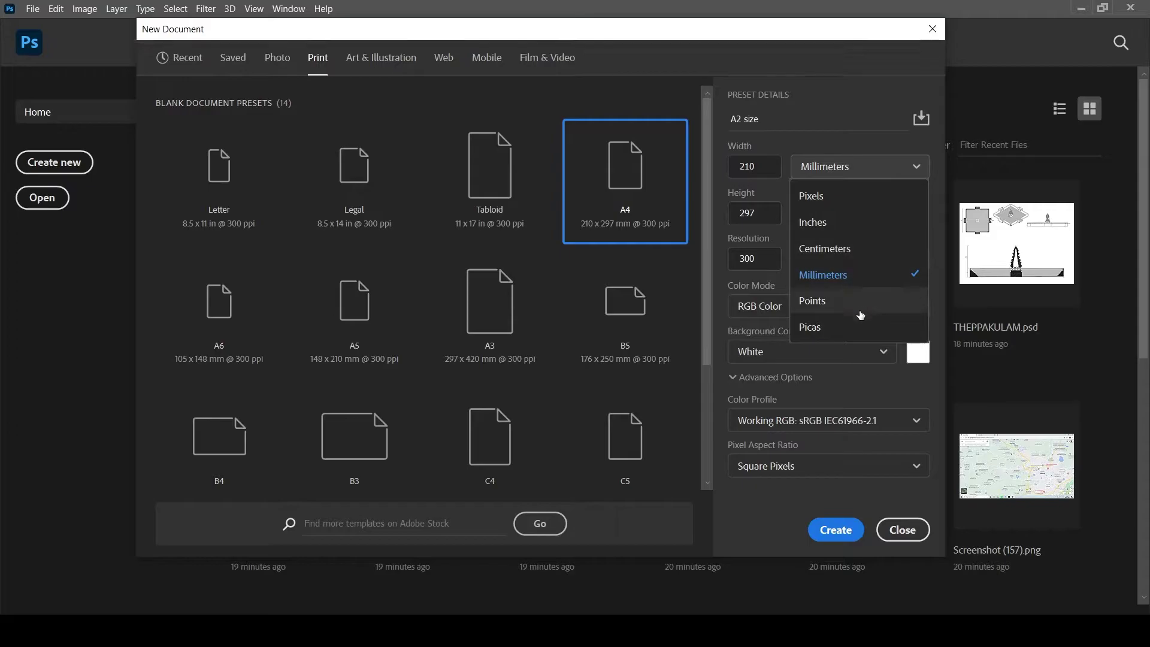
{"action": "left_click", "coordinate": [858, 277]}
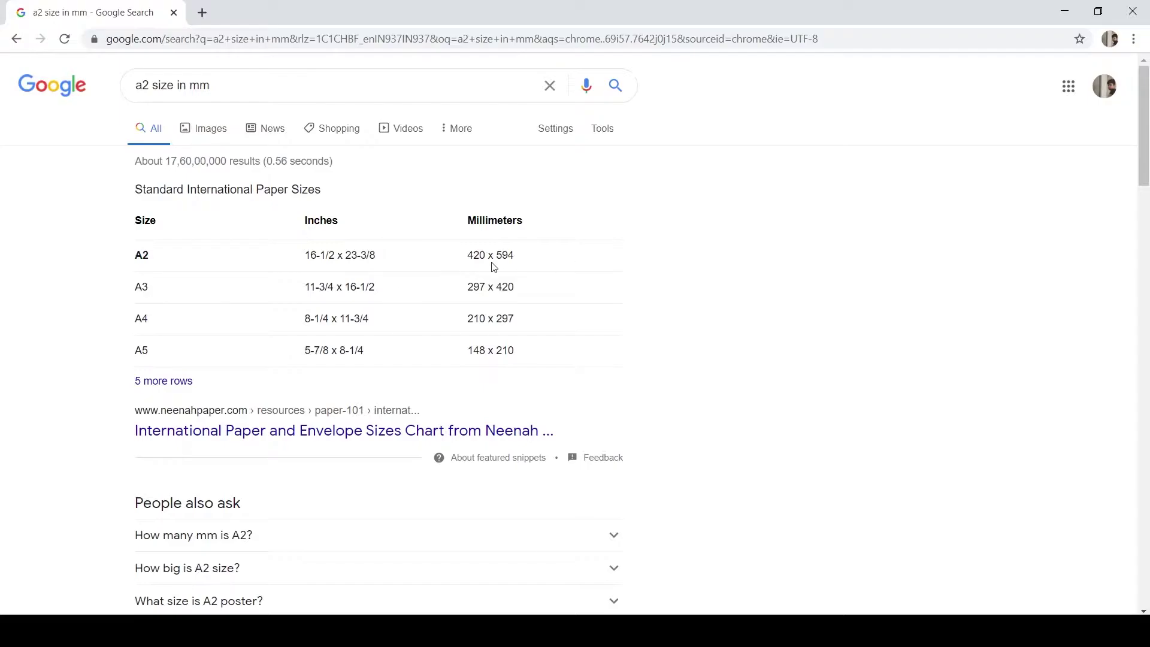
{"action": "mouse_move", "coordinate": [527, 629]}
{"action": "left_click", "coordinate": [527, 569]}
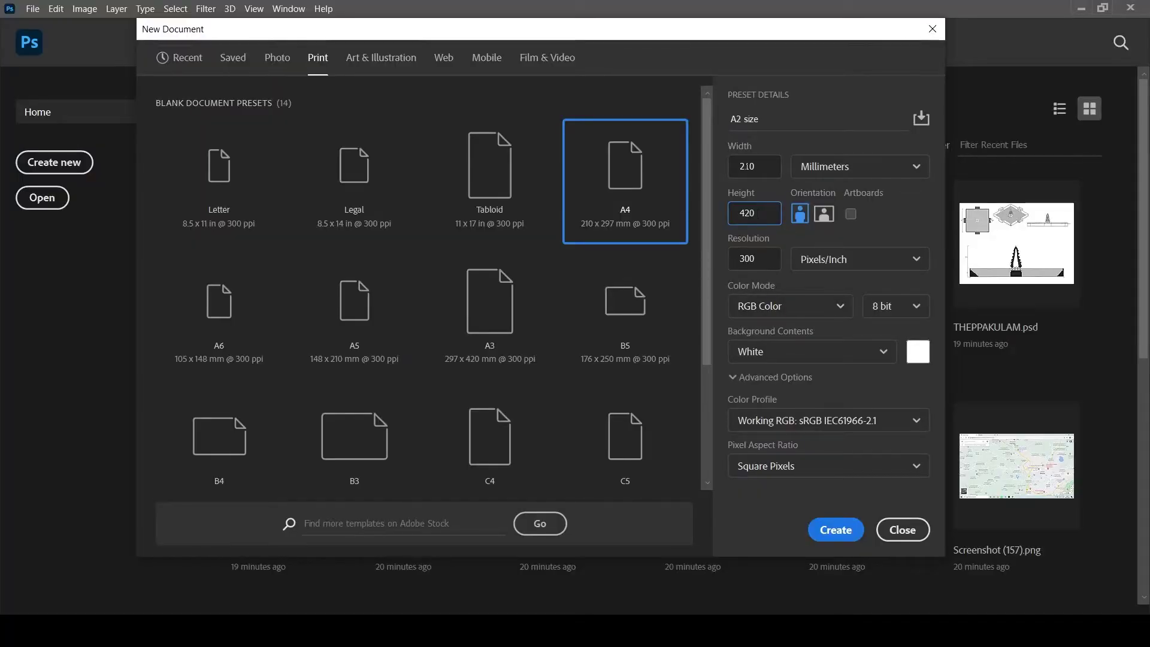
{"action": "left_click_drag", "start_coordinate": [756, 167], "coordinate": [717, 169]}
{"action": "type", "text": "594"}
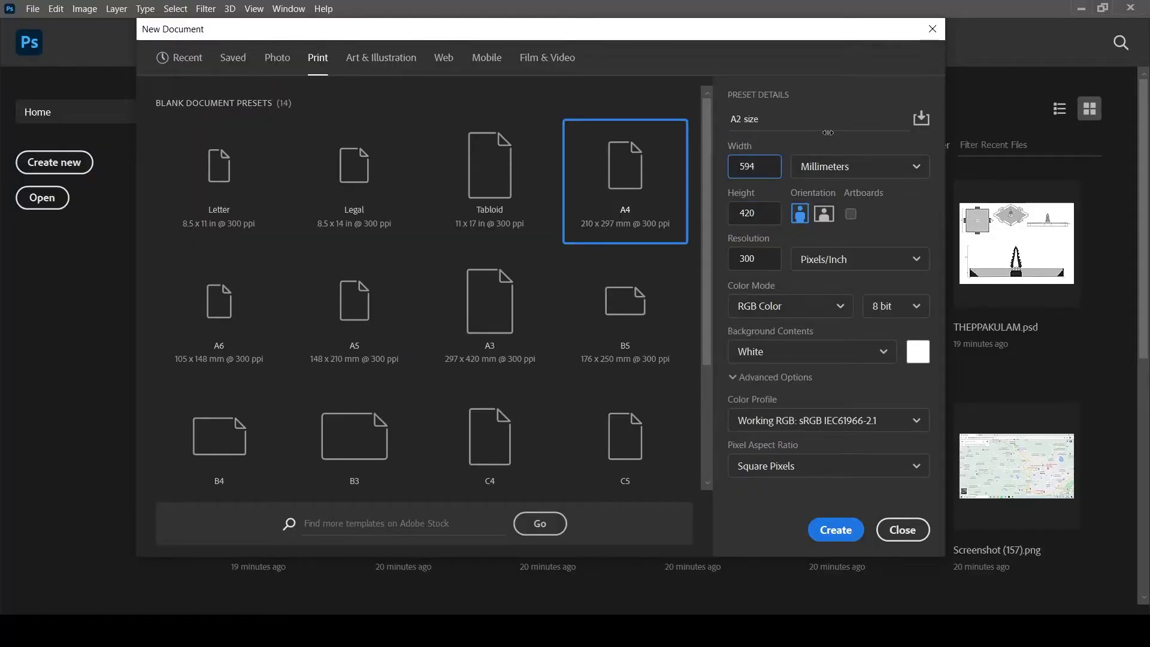
{"action": "left_click", "coordinate": [824, 214]}
Configure the new document with 300 pixels/inch resolution, 8 bit CMYK Color and a white background.
{"action": "left_click", "coordinate": [756, 258]}
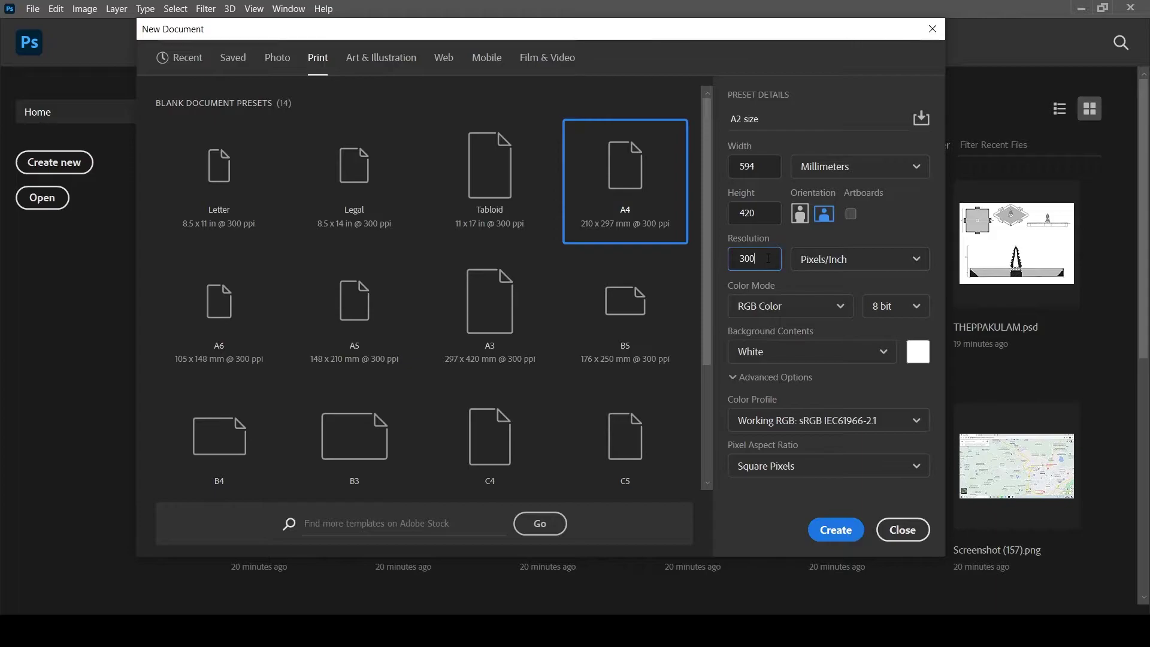
{"action": "left_click", "coordinate": [887, 266]}
{"action": "left_click", "coordinate": [911, 260]}
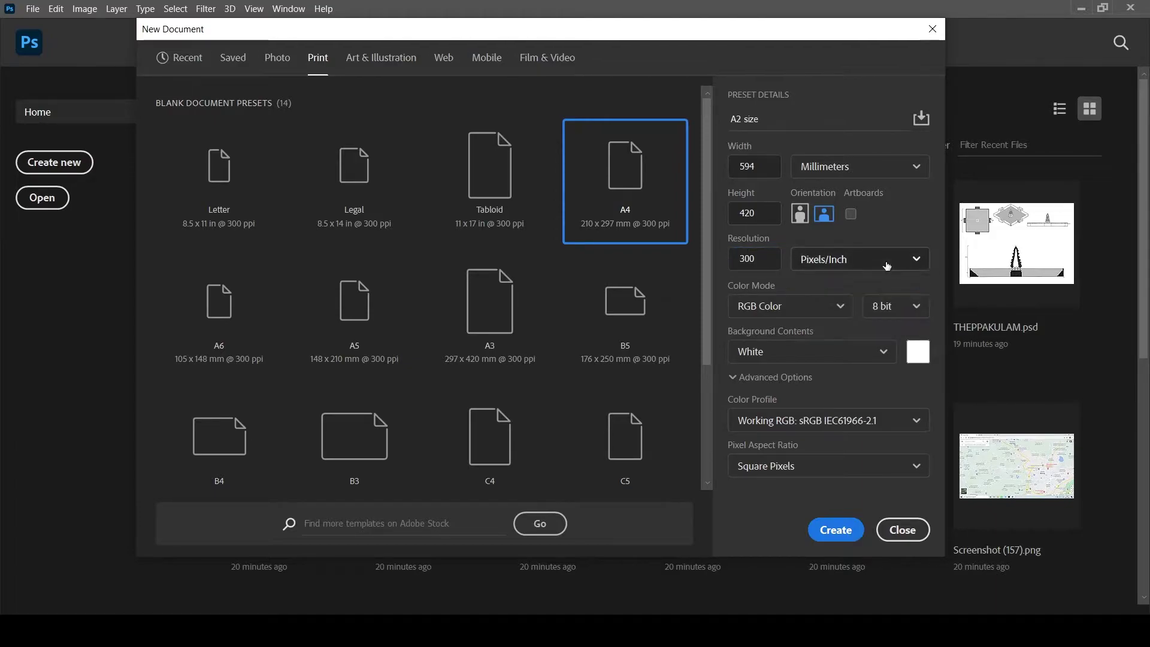
{"action": "left_click", "coordinate": [840, 311]}
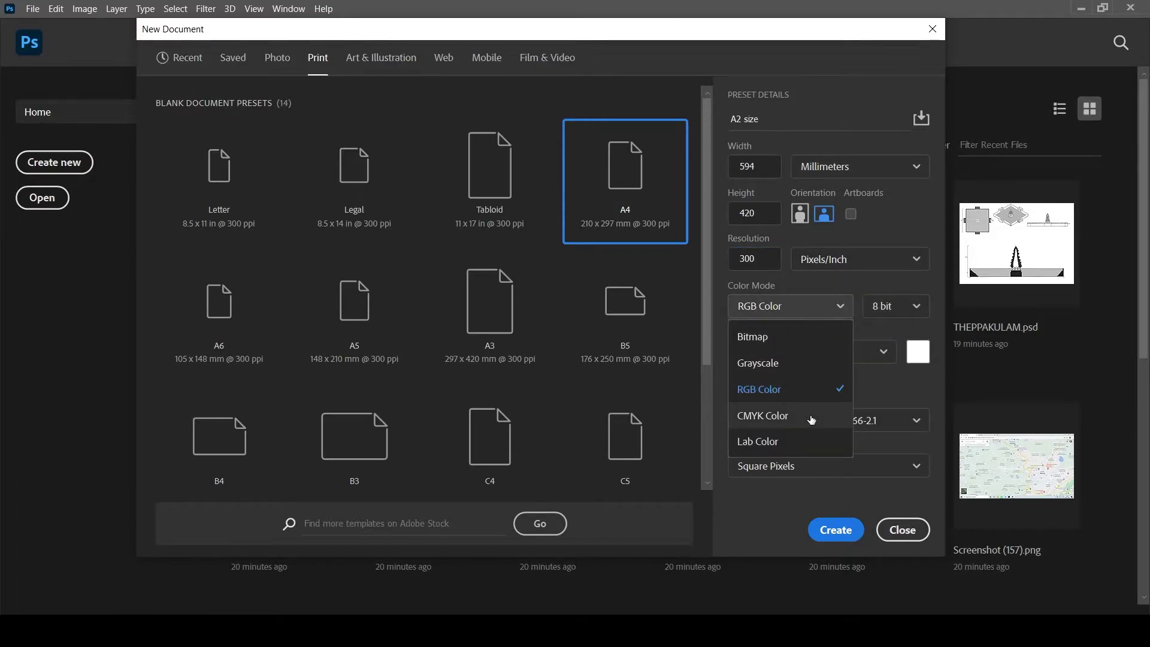
{"action": "left_click", "coordinate": [813, 417]}
{"action": "left_click", "coordinate": [898, 316]}
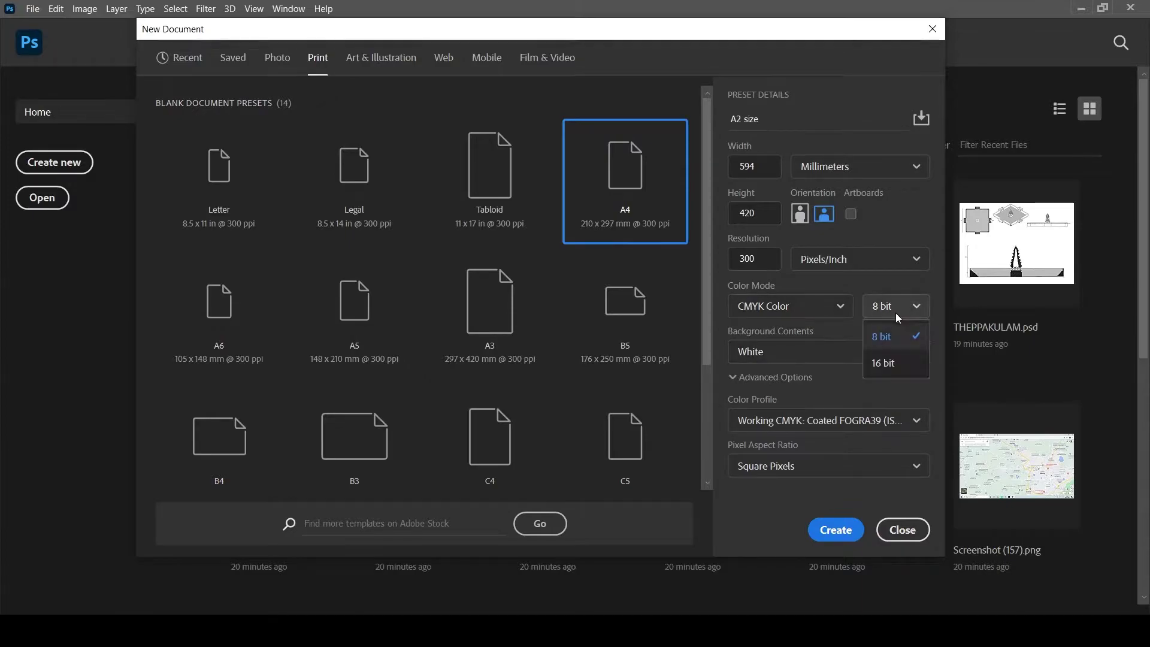
{"action": "left_click", "coordinate": [891, 337]}
{"action": "left_click", "coordinate": [876, 358]}
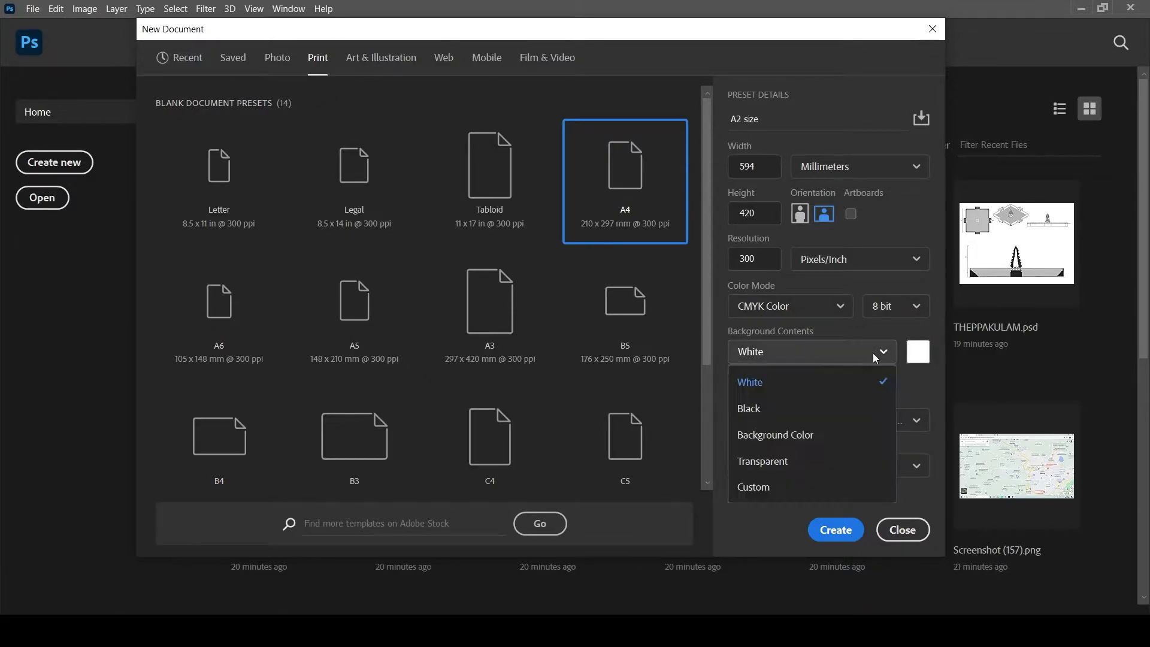
{"action": "left_click", "coordinate": [832, 390]}
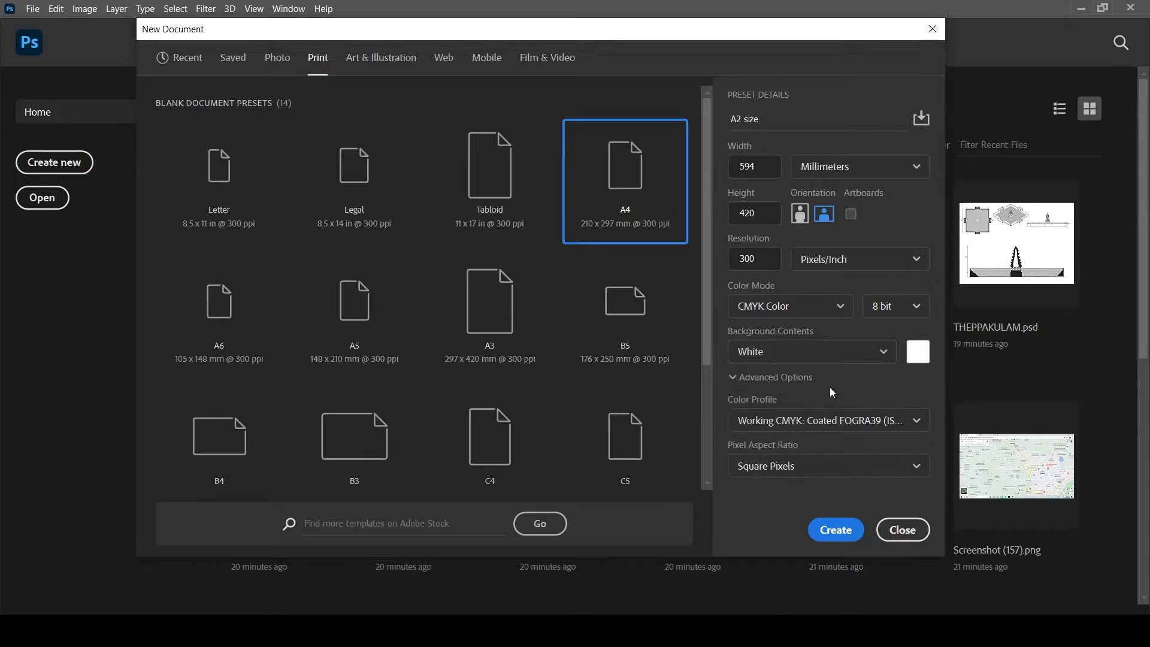
Keep the Working CMYK: Coated FOGRA39 colour profile, collapse the advanced options and create the document.
{"action": "left_click", "coordinate": [851, 423]}
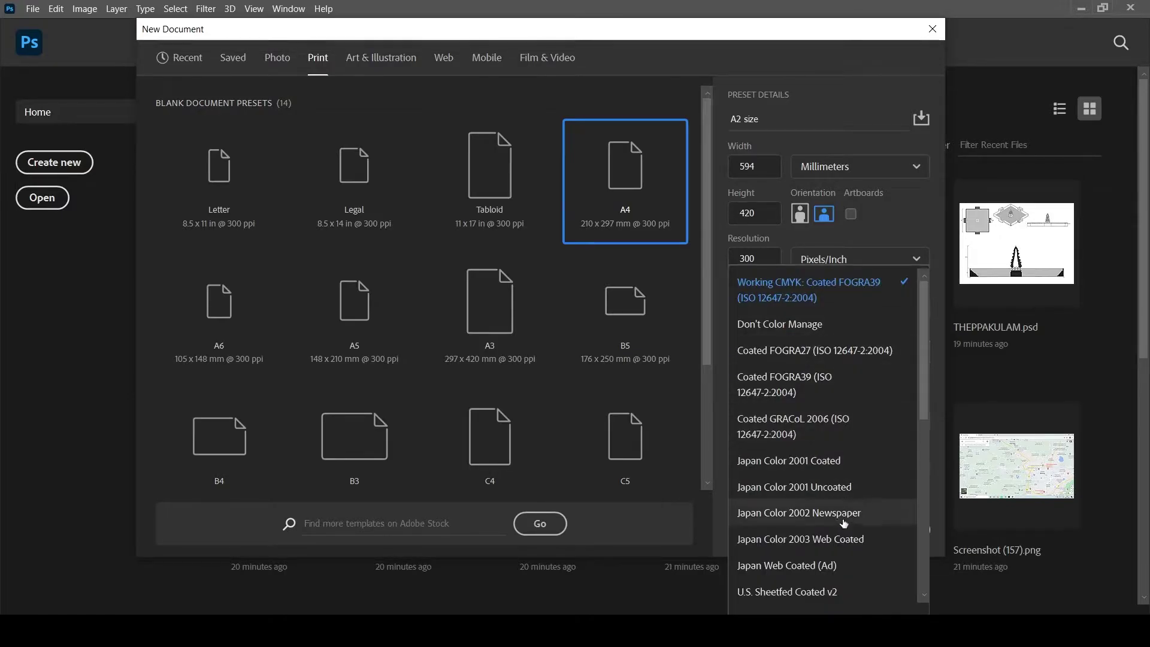
{"action": "left_click", "coordinate": [940, 404]}
{"action": "left_click", "coordinate": [908, 466]}
{"action": "left_click", "coordinate": [774, 380]}
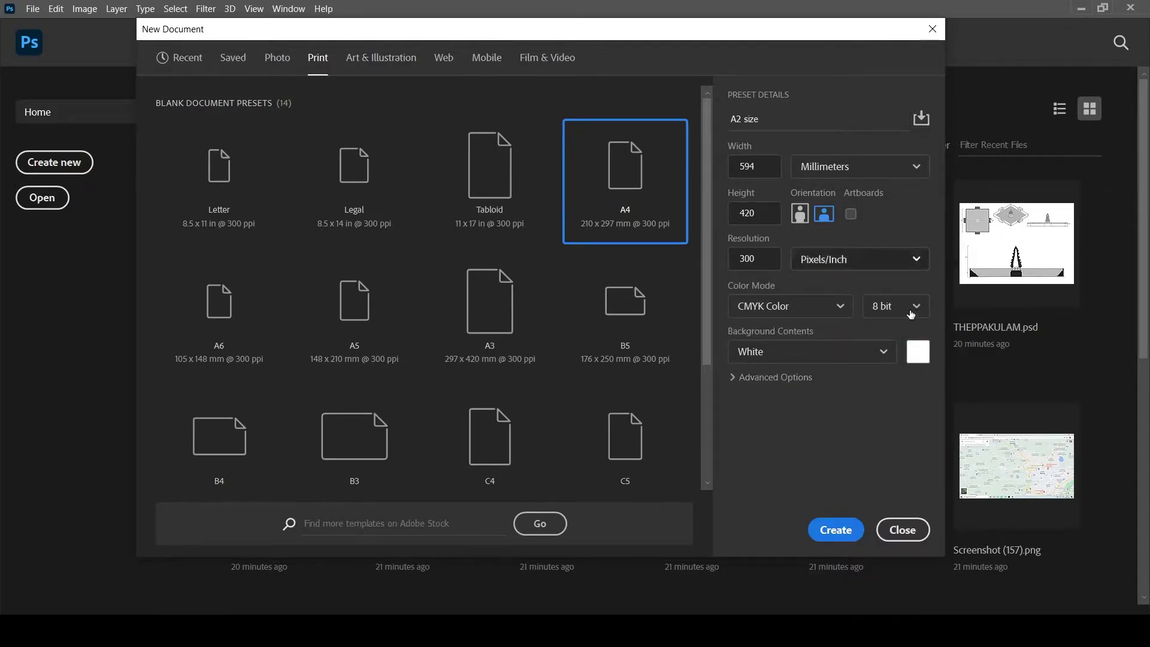
{"action": "left_click", "coordinate": [836, 530]}
Check the document's dimensions and resolution in Image Size without changing them, and check whether the rulers are enabled.
{"action": "left_click", "coordinate": [15, 75]}
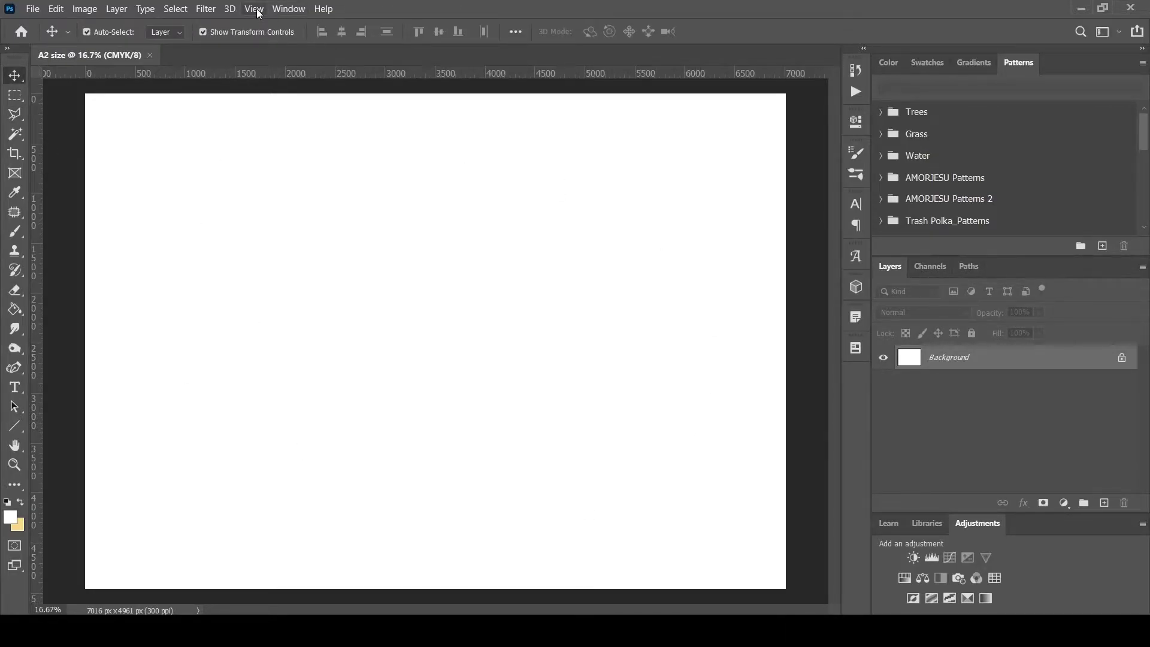
{"action": "left_click", "coordinate": [85, 9]}
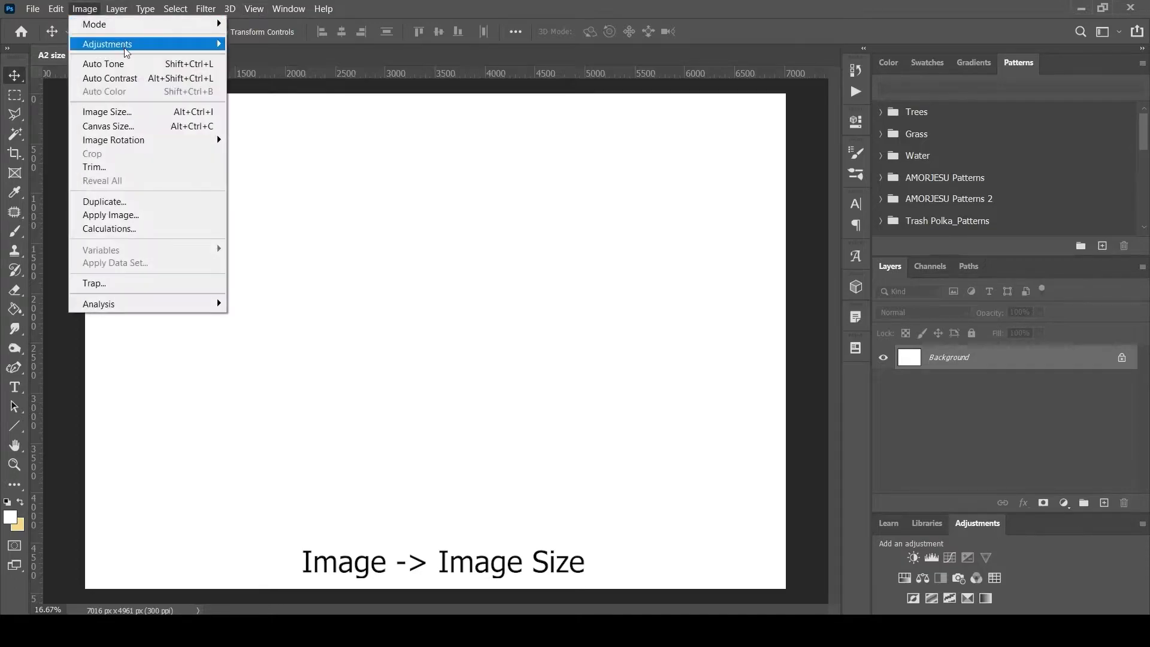
{"action": "left_click", "coordinate": [99, 110]}
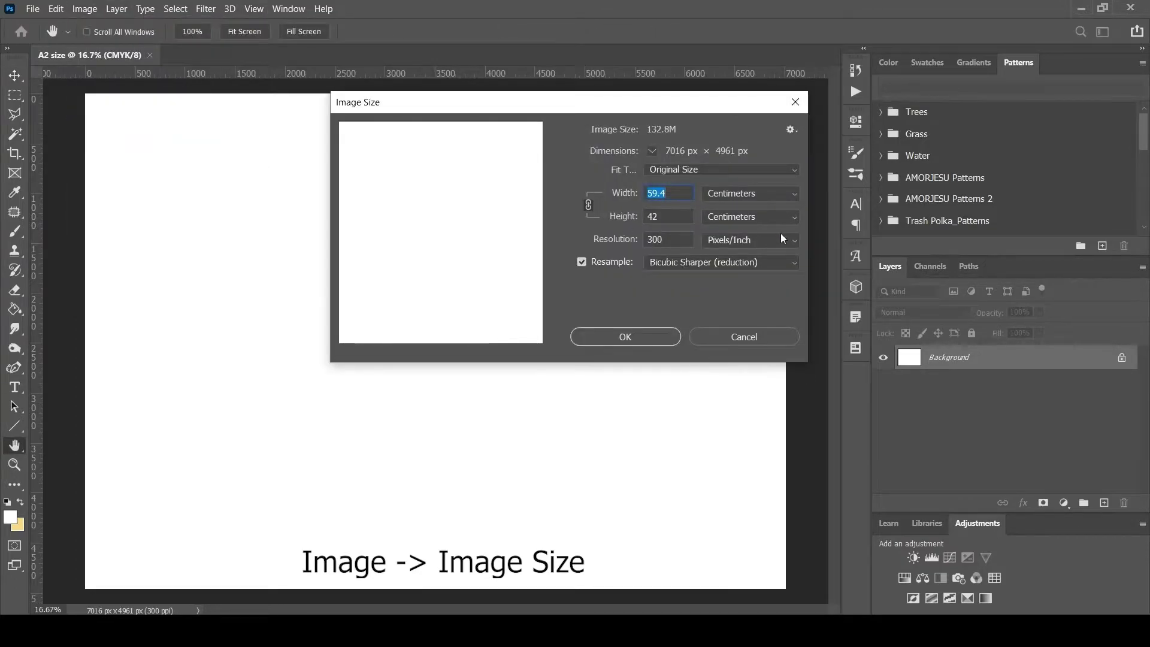
{"action": "left_click", "coordinate": [636, 339]}
{"action": "left_click", "coordinate": [739, 339]}
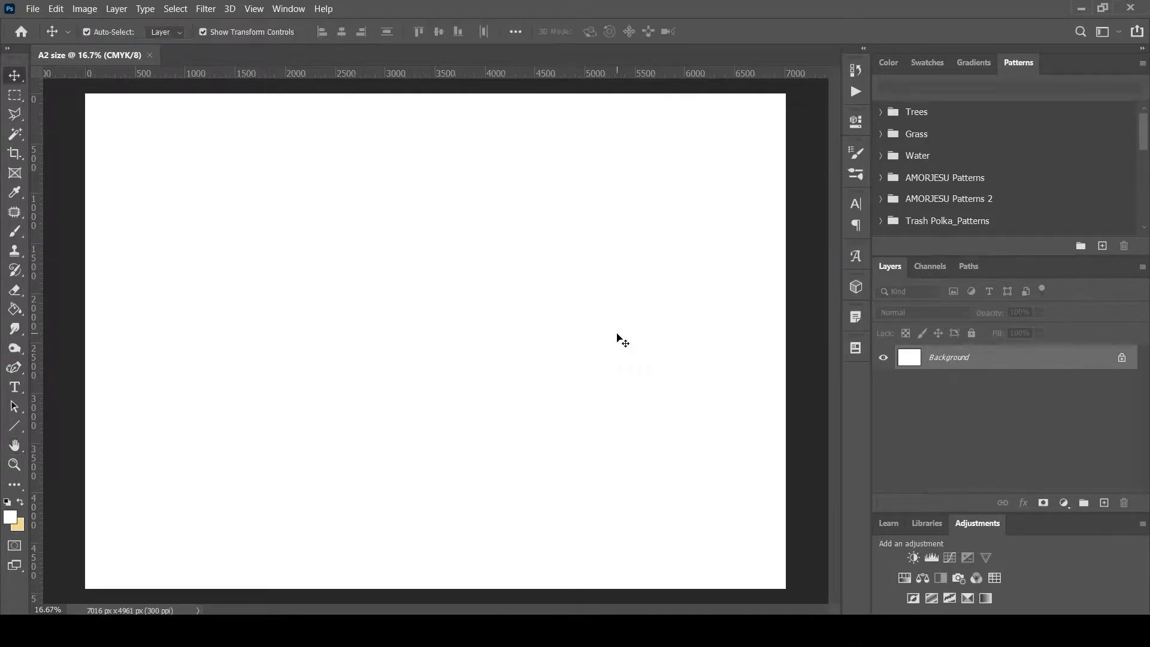
{"action": "left_click", "coordinate": [255, 10]}
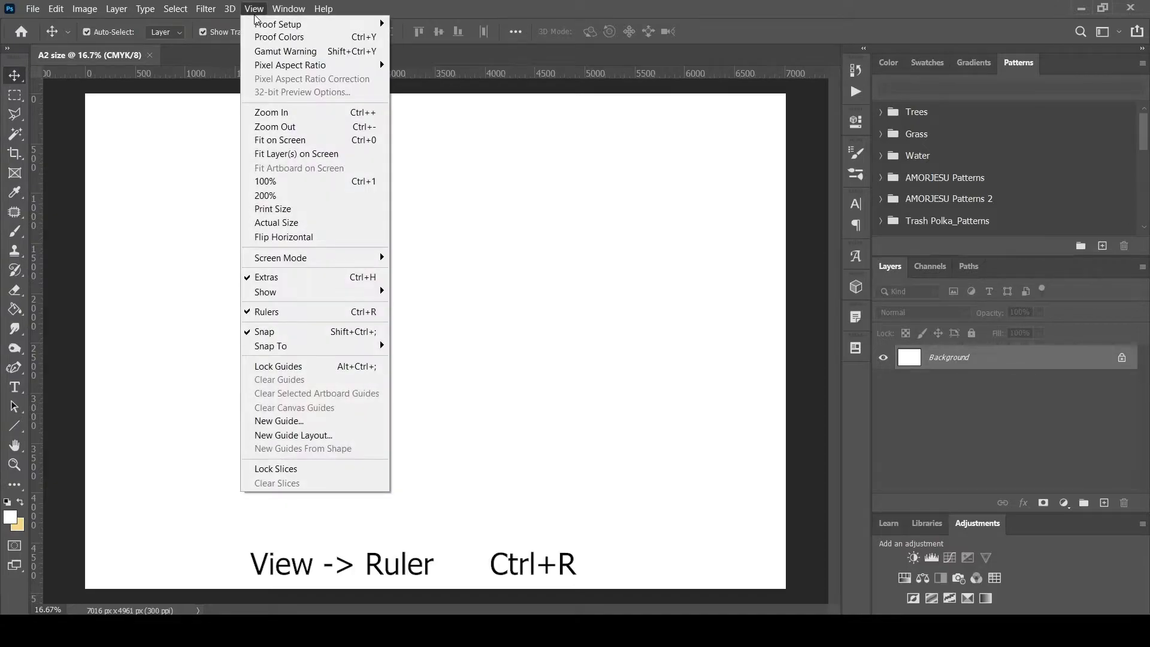
{"action": "left_click", "coordinate": [463, 159]}
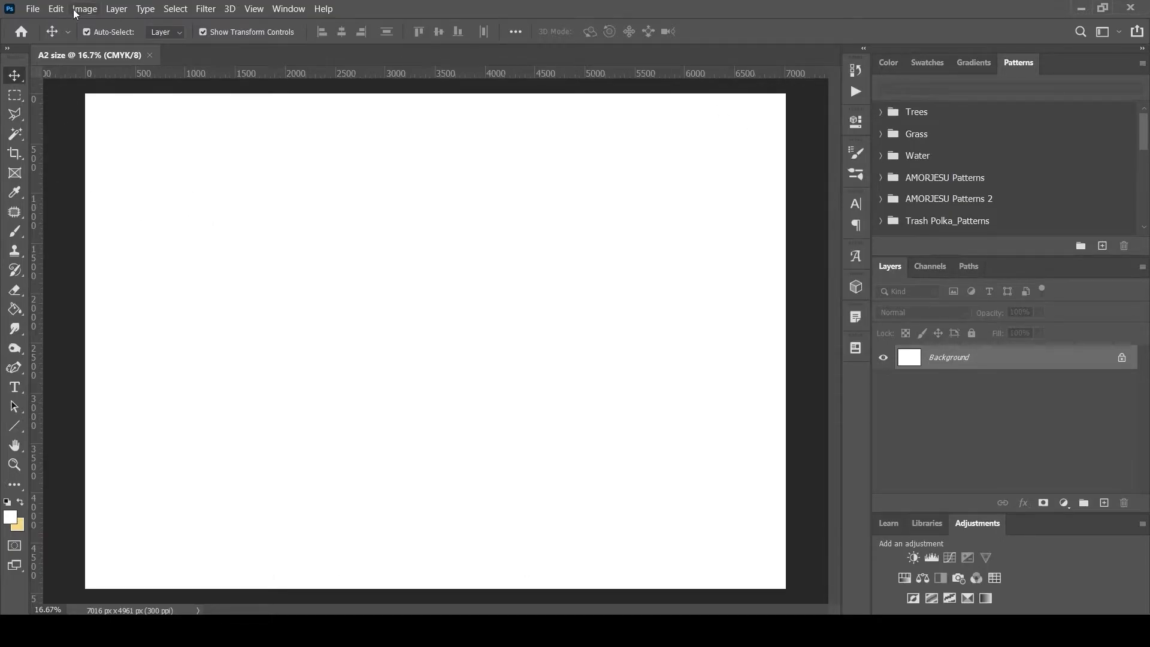
Set the ruler units to Millimeters in the Units & Rulers preferences, apply them and return to the Move tool.
{"action": "left_click", "coordinate": [57, 9]}
{"action": "mouse_move", "coordinate": [228, 584]}
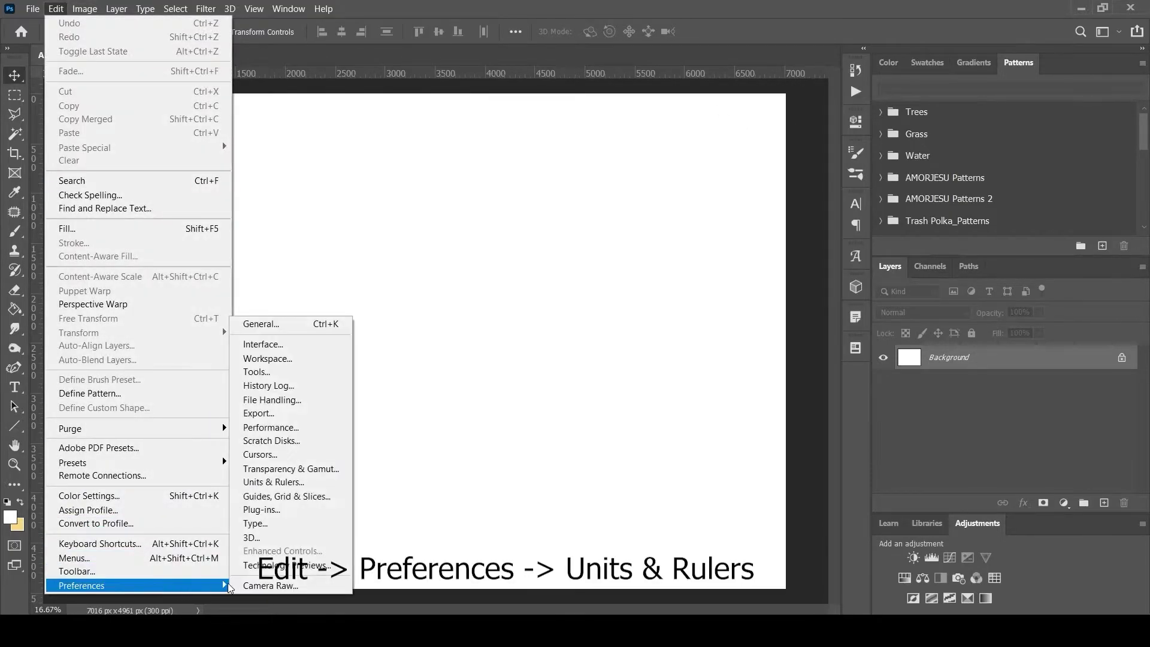
{"action": "left_click", "coordinate": [284, 484]}
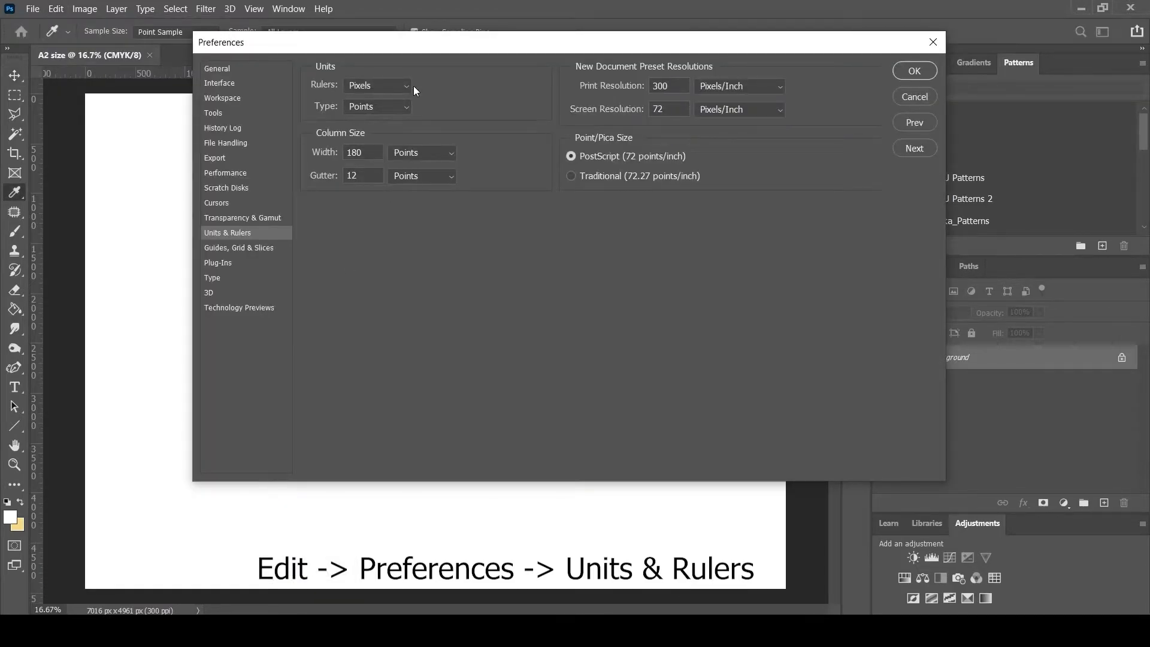
{"action": "left_click_drag", "start_coordinate": [383, 48], "coordinate": [485, 109]}
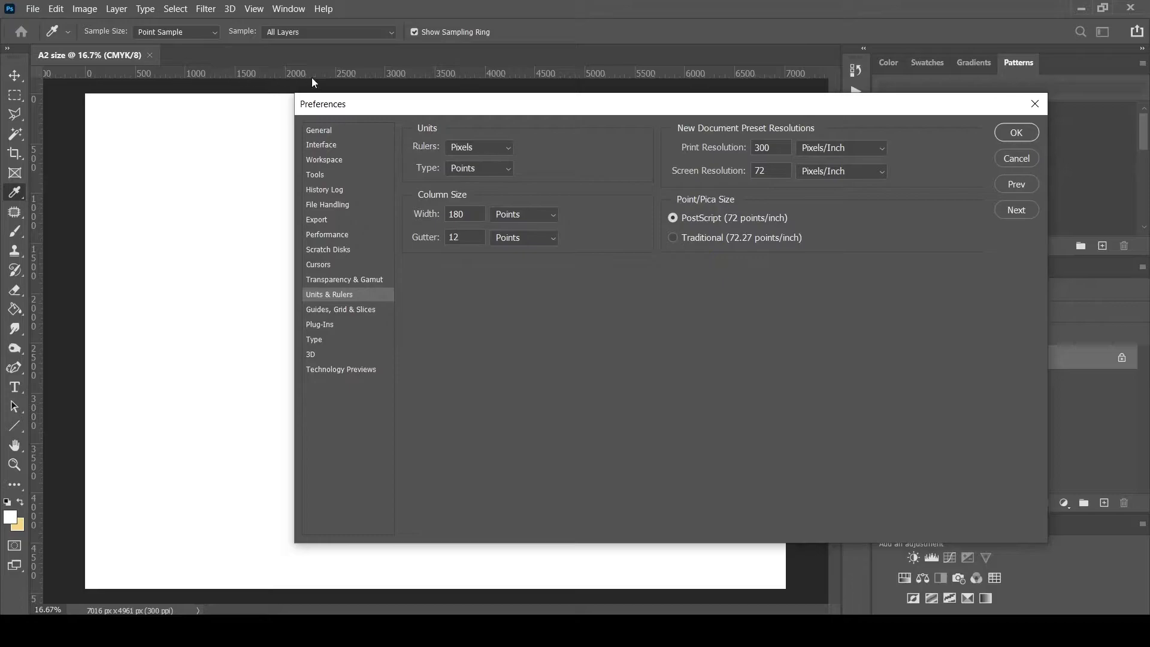
{"action": "left_click", "coordinate": [477, 203]}
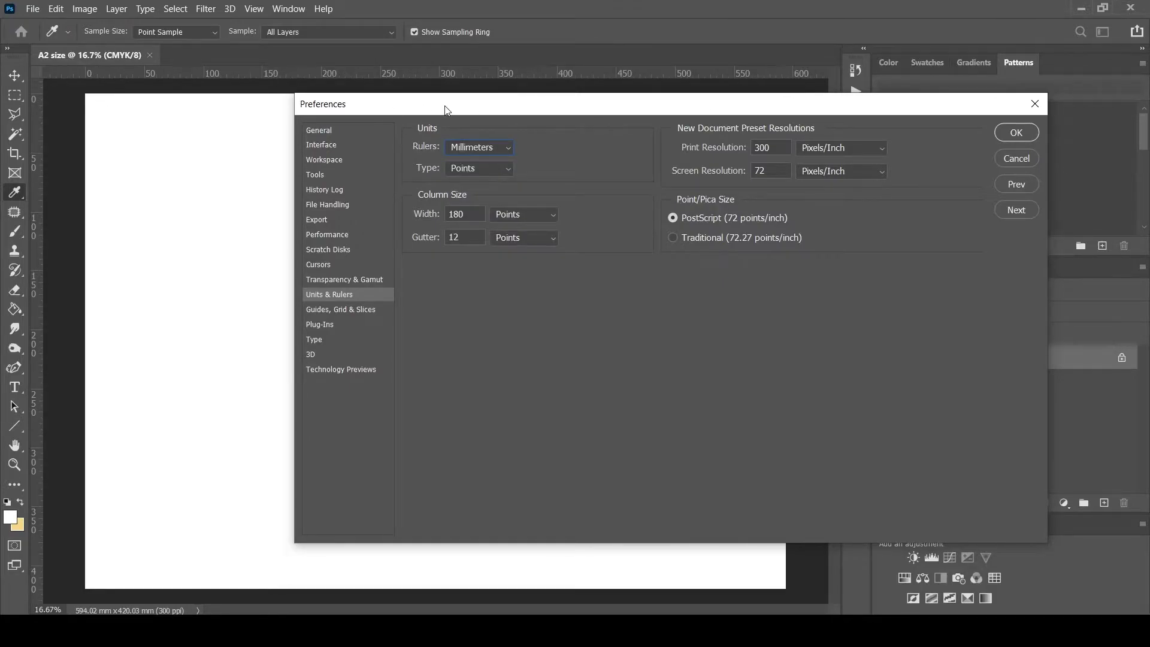
{"action": "left_click_drag", "start_coordinate": [550, 114], "coordinate": [521, 162]}
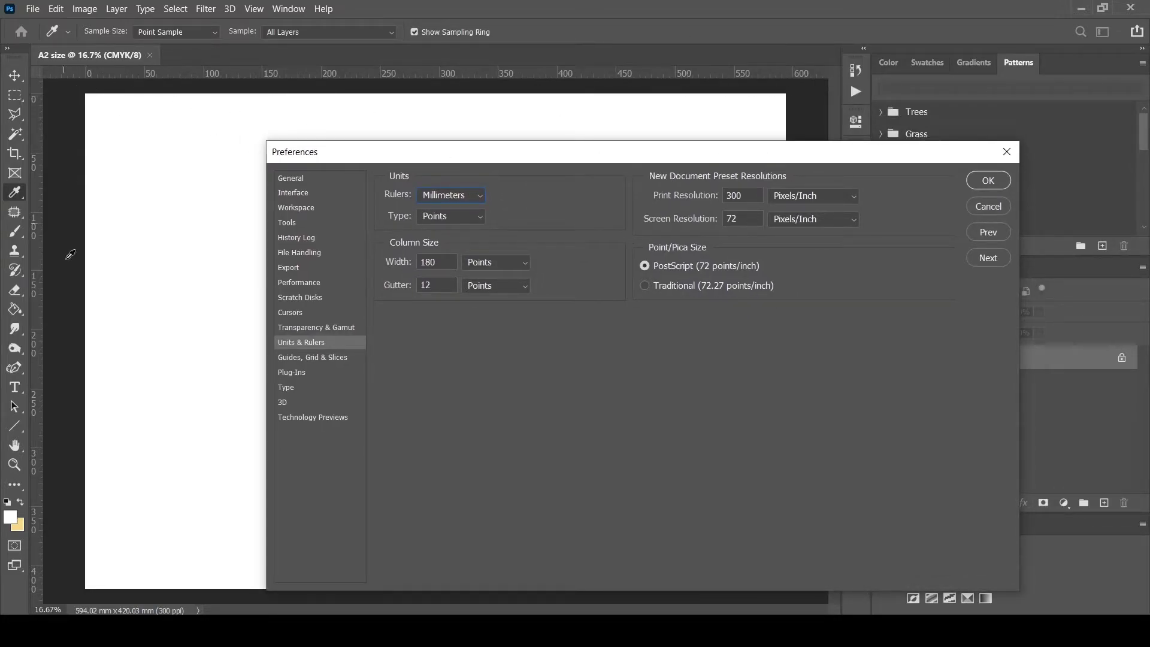
{"action": "left_click", "coordinate": [474, 218]}
{"action": "left_click", "coordinate": [454, 259]}
{"action": "left_click", "coordinate": [989, 180]}
{"action": "key", "text": "v"}
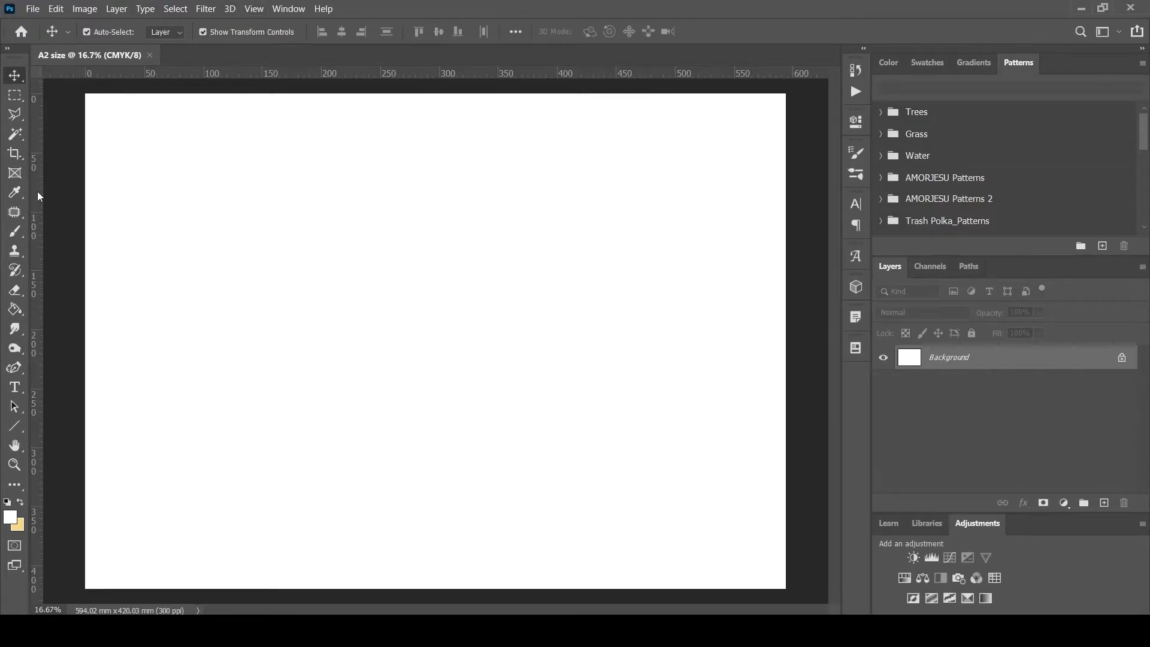
Place two vertical and two horizontal guides from the rulers, about 10 mm inside each edge of the canvas.
{"action": "left_click_drag", "start_coordinate": [37, 192], "coordinate": [102, 202]}
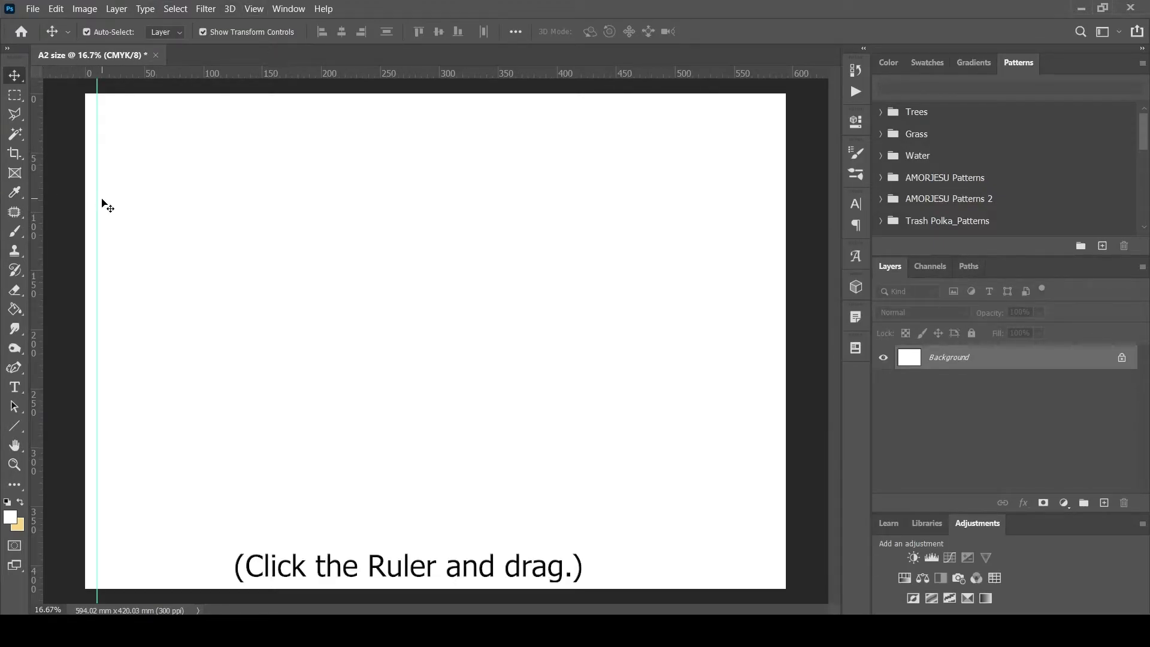
{"action": "left_click_drag", "start_coordinate": [191, 74], "coordinate": [209, 108]}
{"action": "left_click_drag", "start_coordinate": [38, 267], "coordinate": [776, 329]}
{"action": "left_click_drag", "start_coordinate": [488, 73], "coordinate": [482, 574]}
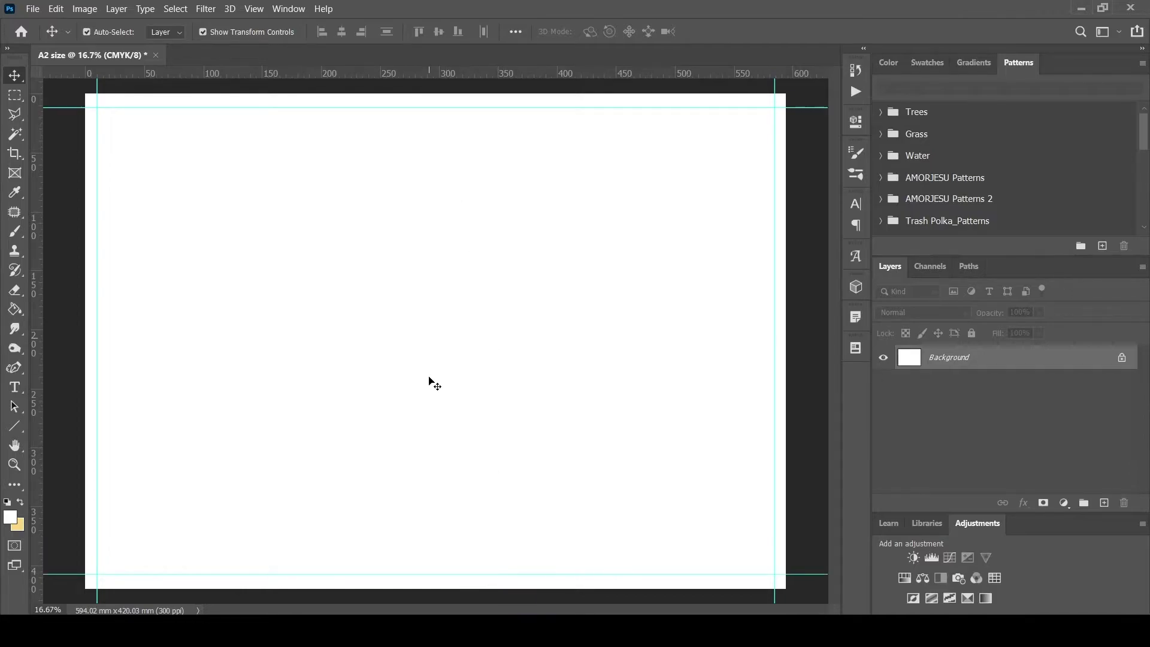
Create a new guide layout with canvas margins of 10 mm at the top, left and right and 20 mm at the bottom.
{"action": "left_click", "coordinate": [254, 8]}
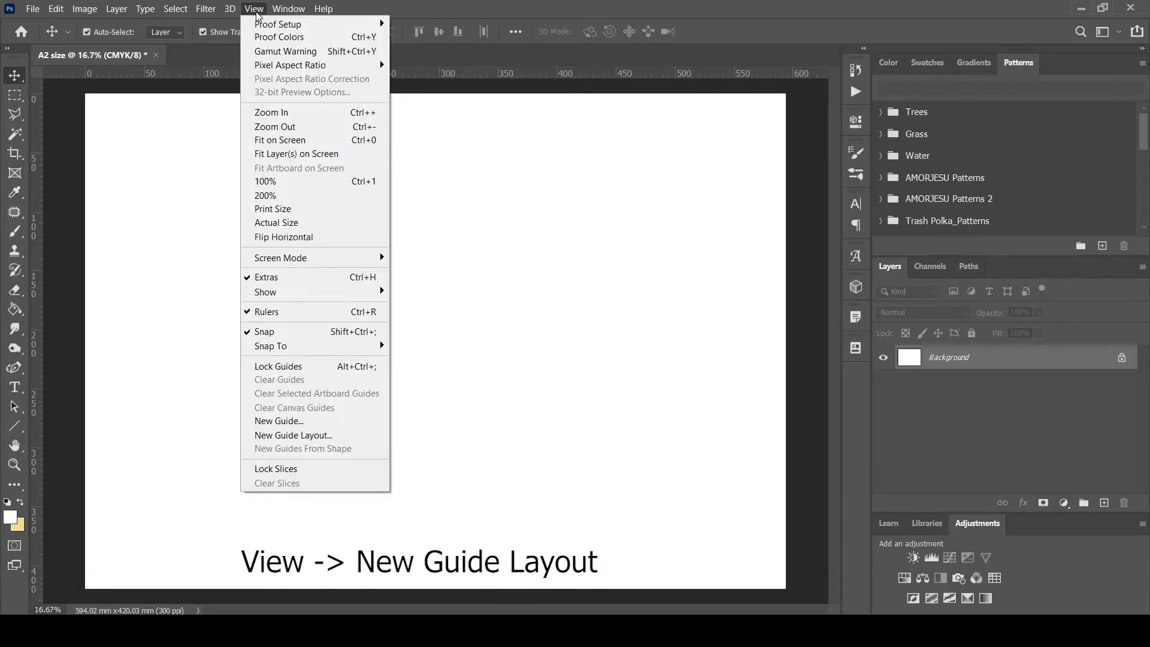
{"action": "left_click", "coordinate": [315, 435]}
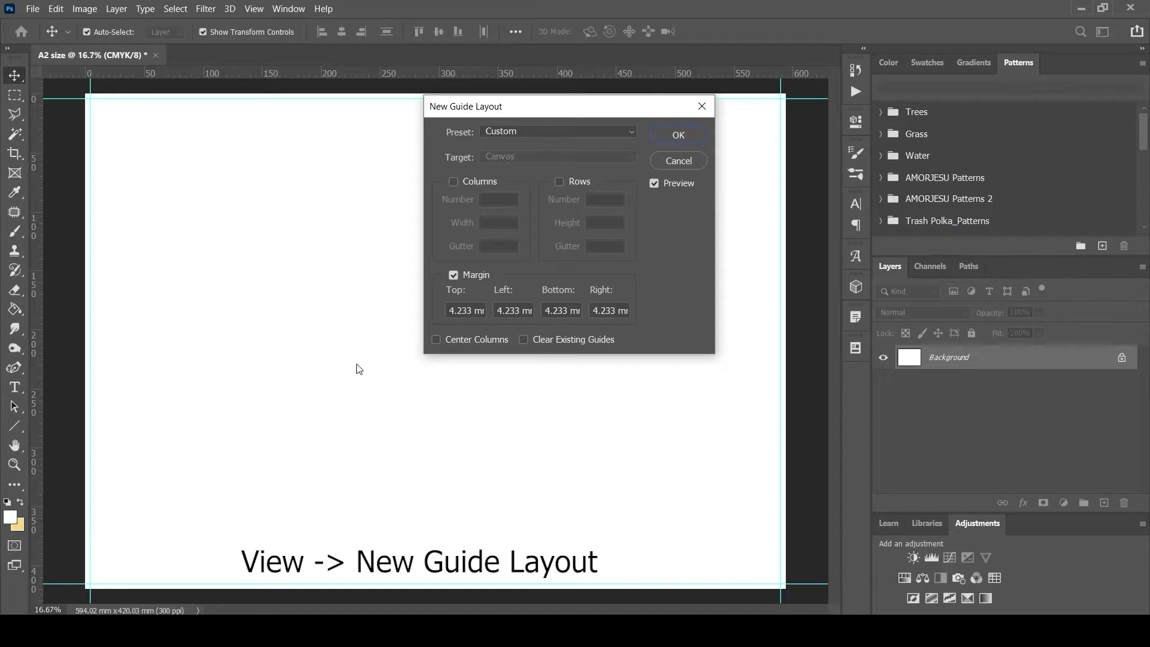
{"action": "double_click", "coordinate": [472, 310]}
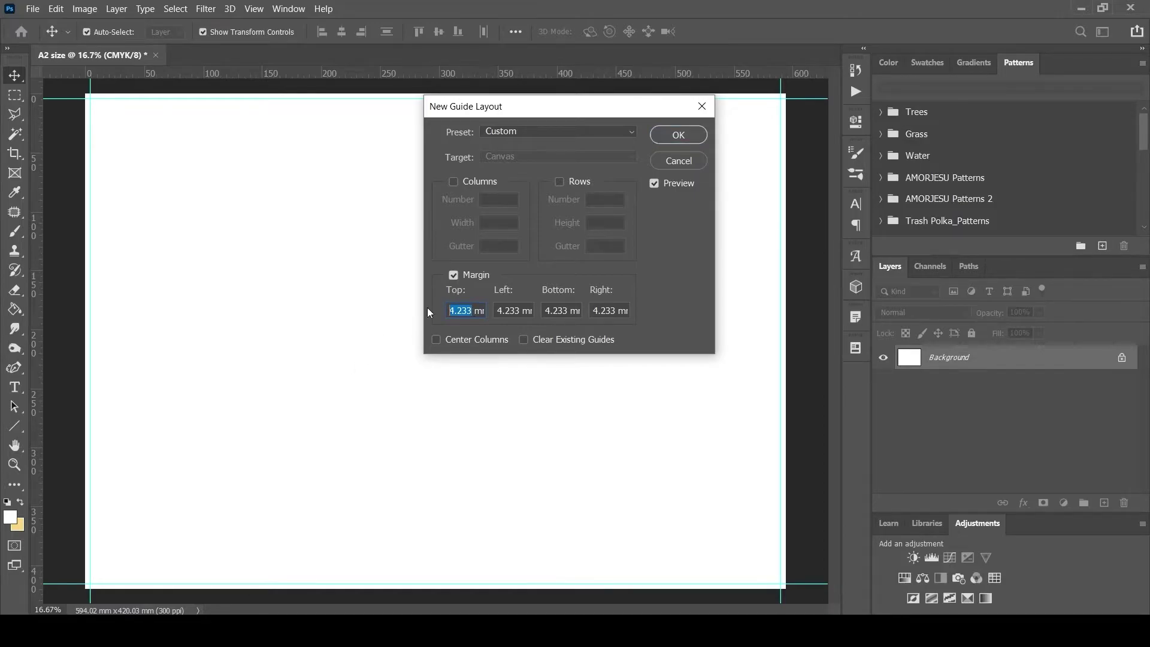
{"action": "type", "text": "10"}
{"action": "key", "text": "Tab"}
{"action": "left_click_drag", "start_coordinate": [575, 111], "coordinate": [441, 183]}
{"action": "type", "text": "10"}
{"action": "key", "text": "Tab"}
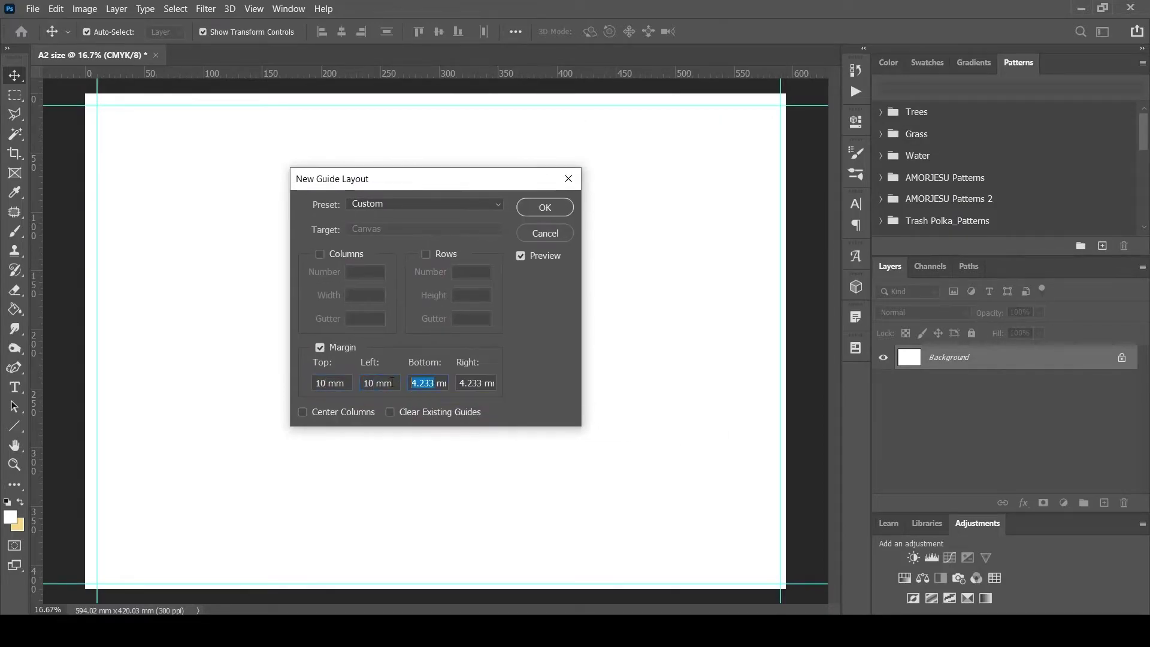
{"action": "type", "text": "20"}
{"action": "key", "text": "Tab"}
{"action": "type", "text": "10"}
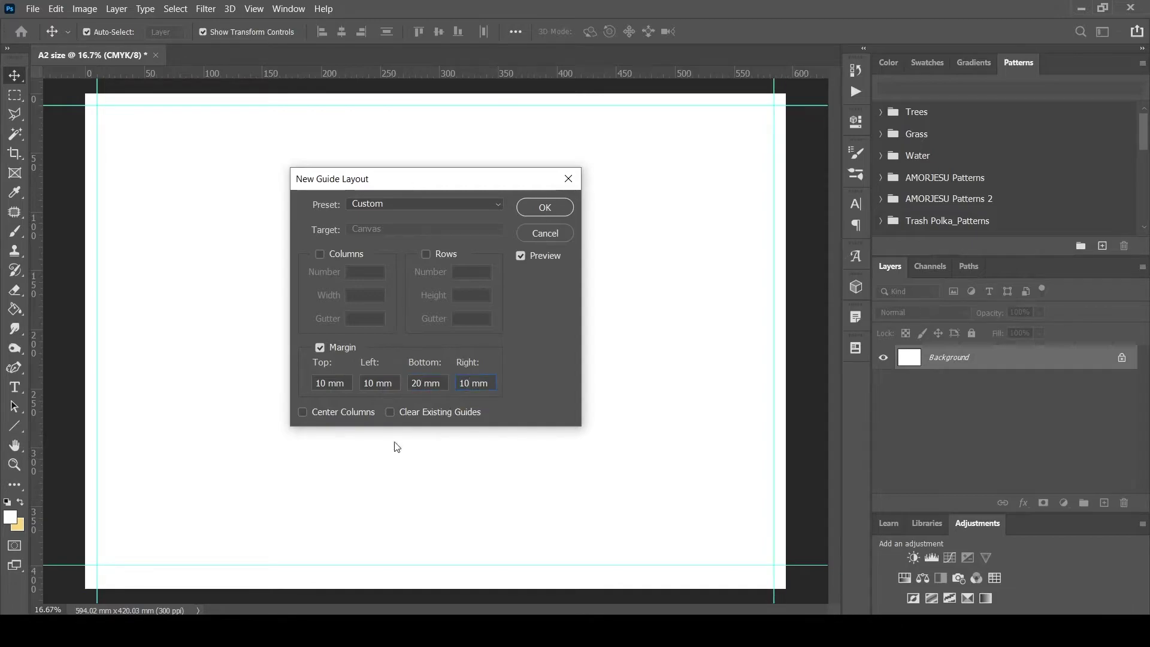
{"action": "left_click", "coordinate": [544, 207]}
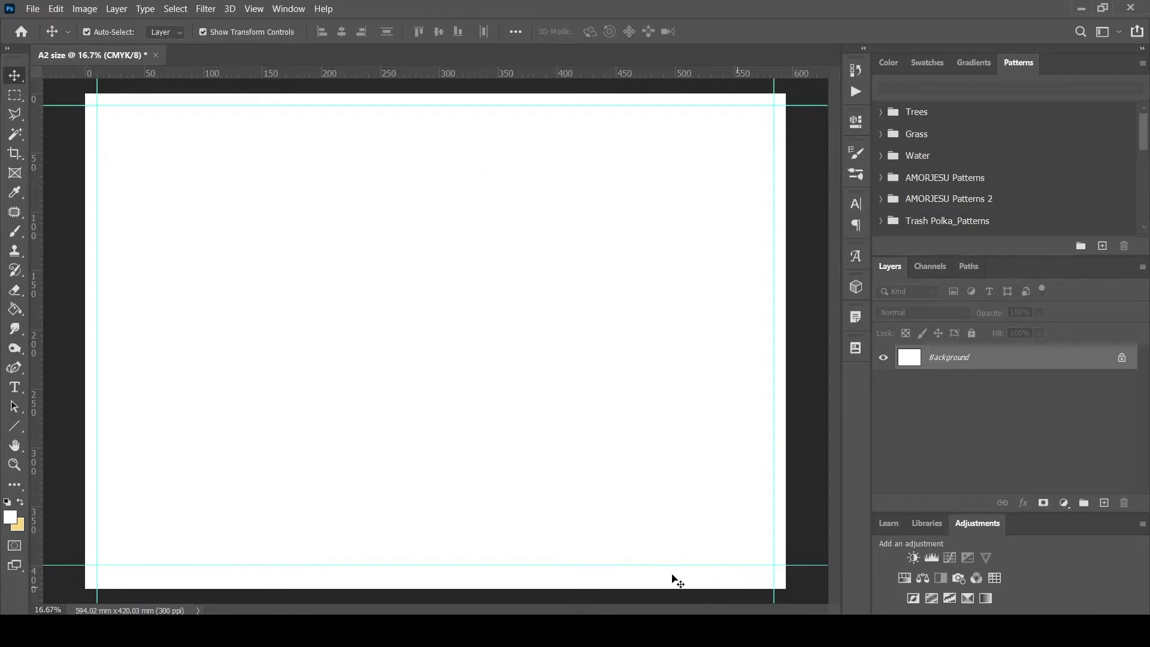
Choose the Line tool in Shape mode and set its fill to black and its stroke to none.
{"action": "left_click", "coordinate": [14, 426]}
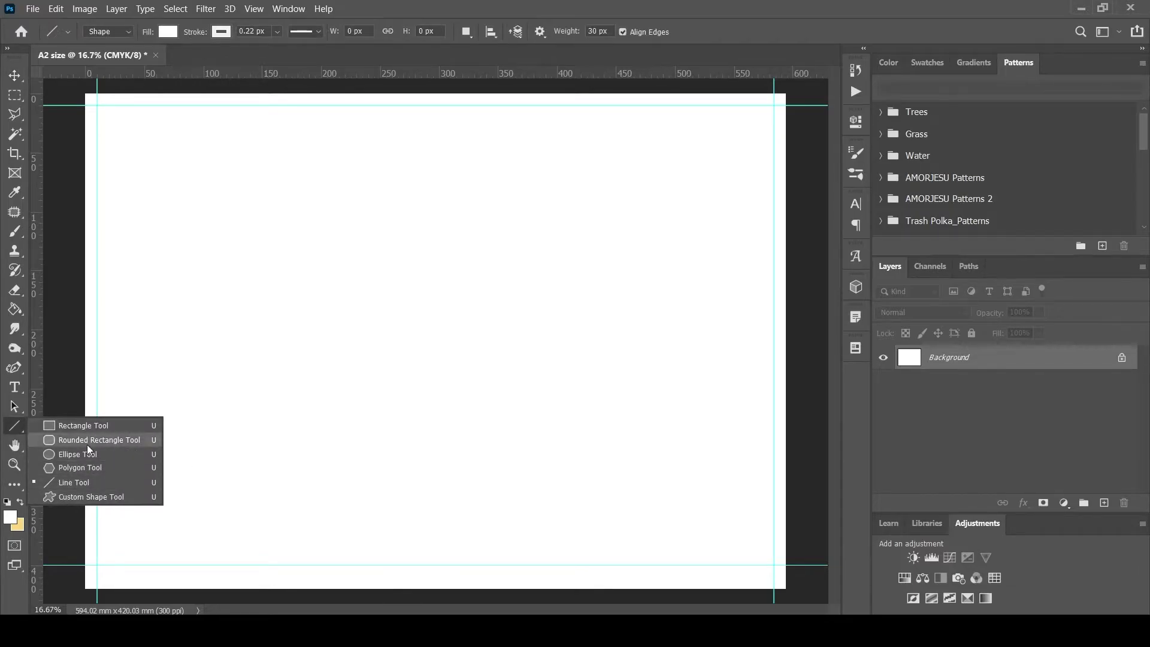
{"action": "left_click", "coordinate": [85, 482]}
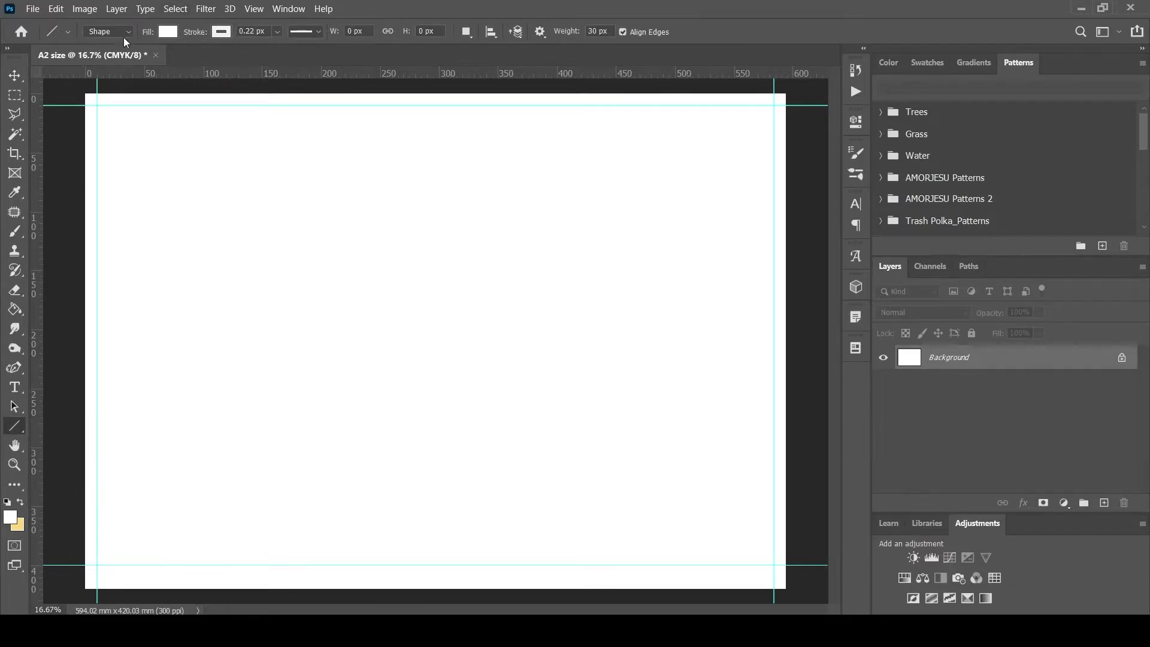
{"action": "left_click", "coordinate": [170, 32]}
{"action": "left_click", "coordinate": [90, 110]}
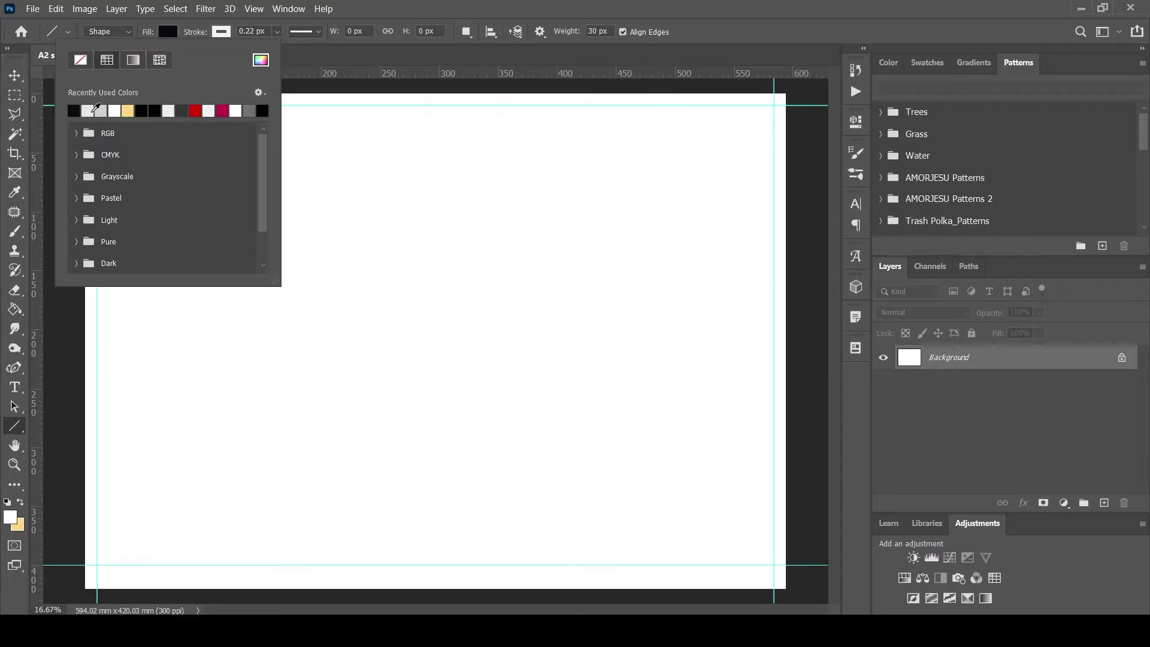
{"action": "left_click", "coordinate": [221, 31]}
{"action": "left_click", "coordinate": [134, 60]}
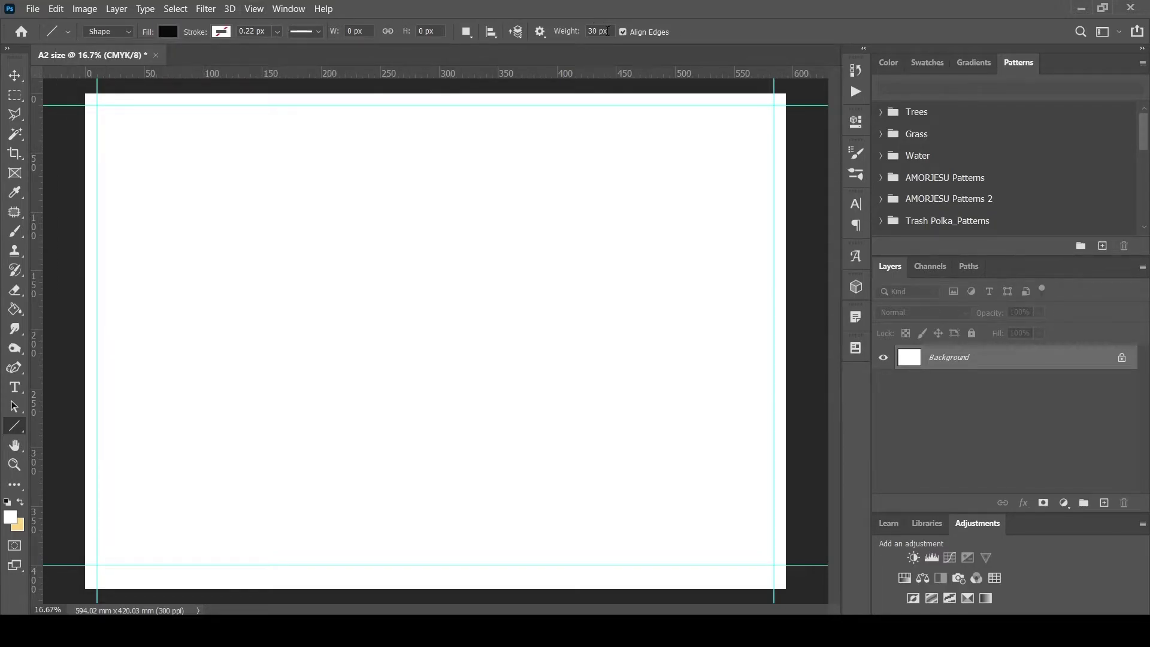
Try drawing lines of different weights on the canvas, undo them and restore the weight to 30 px.
{"action": "left_click_drag", "start_coordinate": [329, 265], "coordinate": [557, 307]}
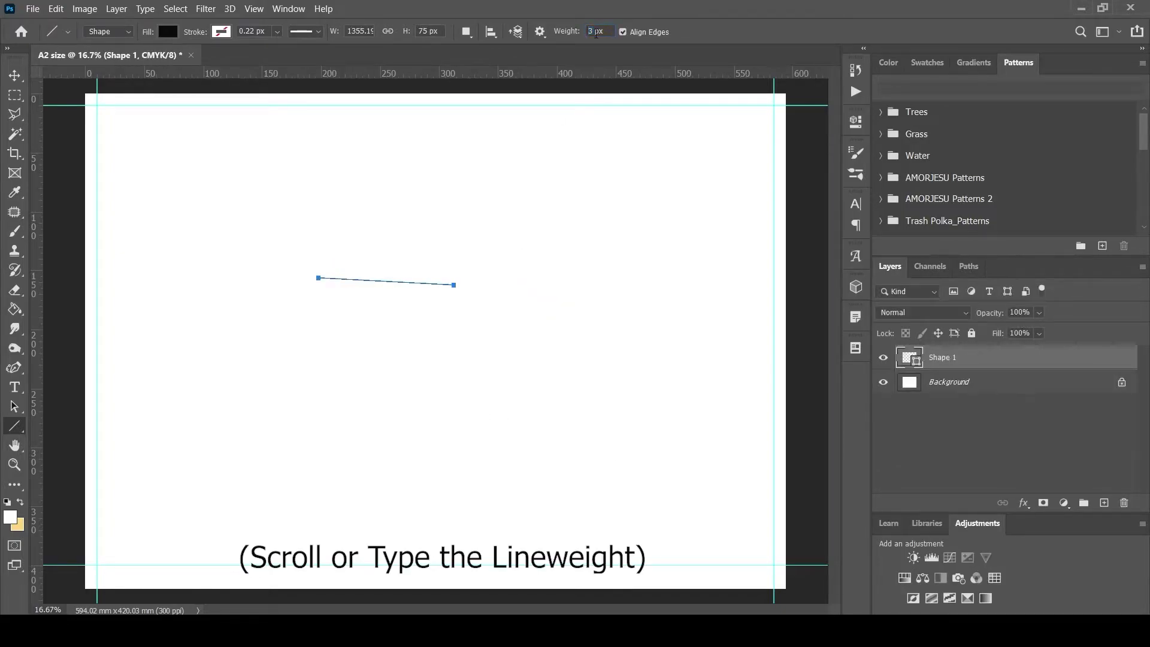
{"action": "scroll", "coordinate": [596, 34], "scroll_direction": "up", "scroll_amount": 5}
{"action": "left_click_drag", "start_coordinate": [298, 300], "coordinate": [480, 311]}
{"action": "scroll", "coordinate": [604, 37], "scroll_direction": "up", "scroll_amount": 5}
{"action": "left_click_drag", "start_coordinate": [286, 322], "coordinate": [506, 338]}
{"action": "key", "text": "ctrl+z"}
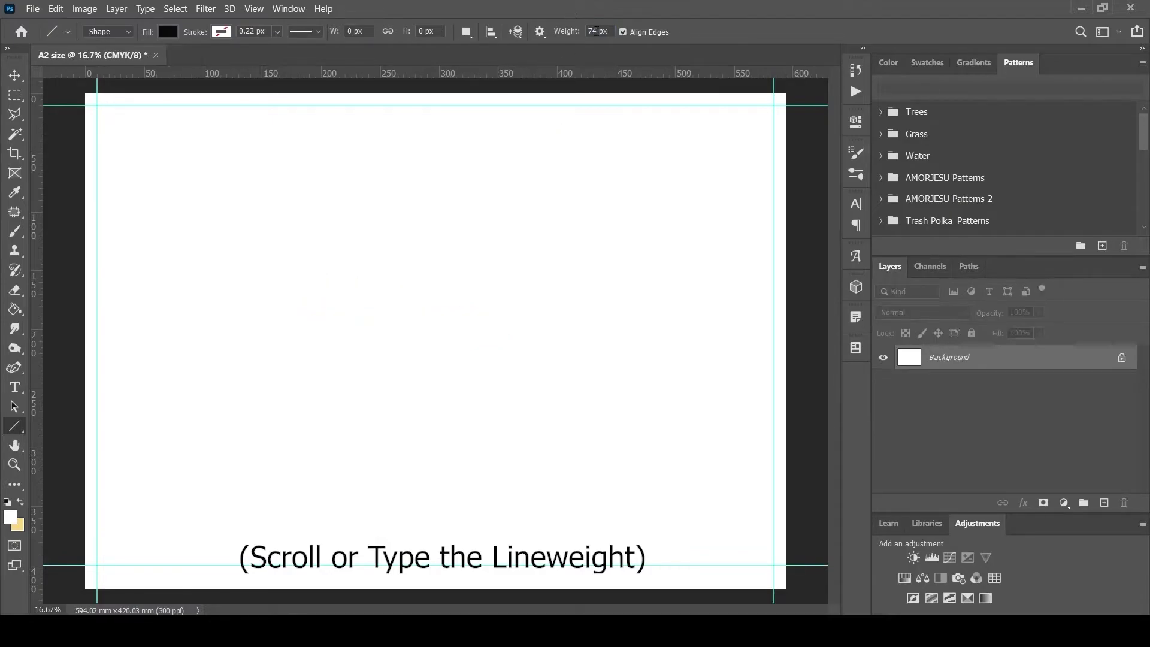
{"action": "key", "text": "BackSpace"}
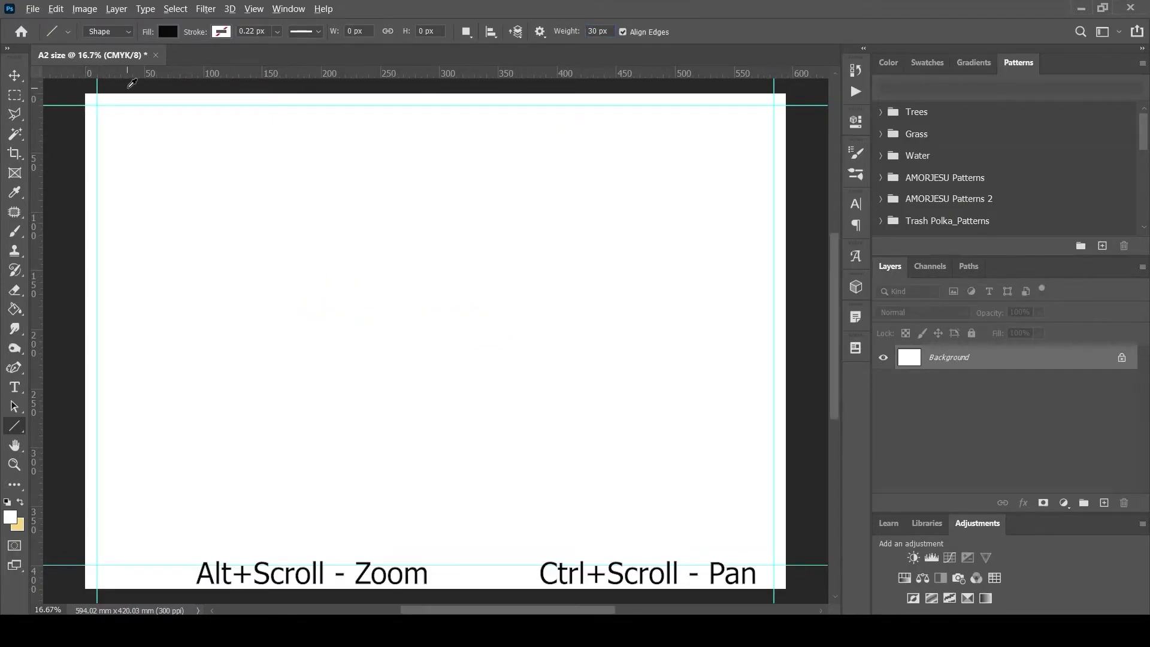
Draw a straight 30 px line along the top margin guide from the left guide to the right guide.
{"action": "scroll", "coordinate": [125, 88], "scroll_direction": "up", "scroll_amount": 1, "text": "alt"}
{"action": "scroll", "coordinate": [125, 88], "scroll_direction": "up", "scroll_amount": 6, "text": "alt"}
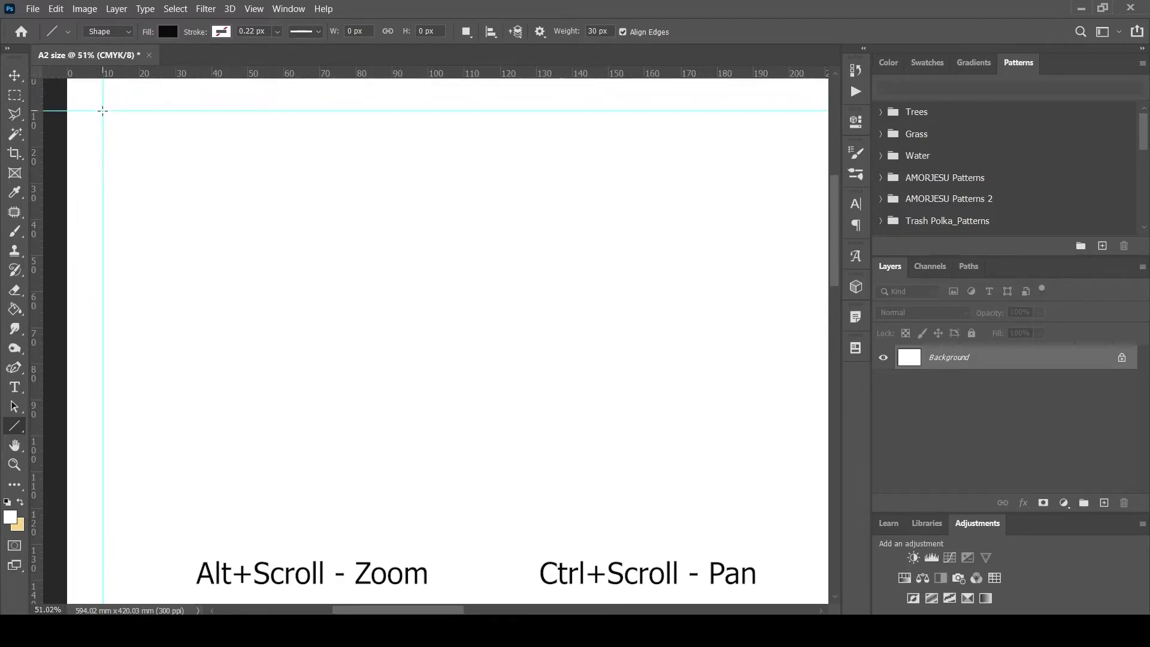
{"action": "left_click_drag", "start_coordinate": [103, 110], "coordinate": [731, 110]}
{"action": "scroll", "coordinate": [595, 234], "scroll_direction": "down", "scroll_amount": 6, "text": "alt"}
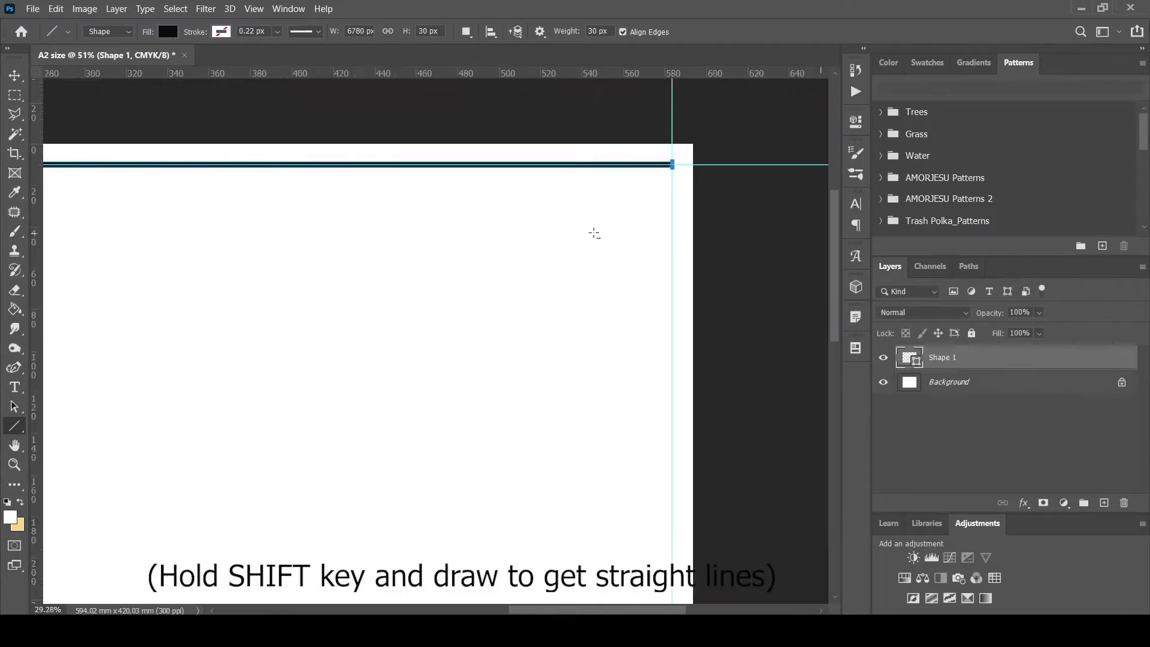
{"action": "scroll", "coordinate": [113, 141], "scroll_direction": "up", "scroll_amount": 3, "text": "ctrl"}
{"action": "key", "text": "ctrl+0"}
Draw straight 30 px lines along the left, bottom and right margin guides to complete the border.
{"action": "left_click_drag", "start_coordinate": [97, 105], "coordinate": [96, 565]}
{"action": "left_click_drag", "start_coordinate": [98, 564], "coordinate": [773, 565]}
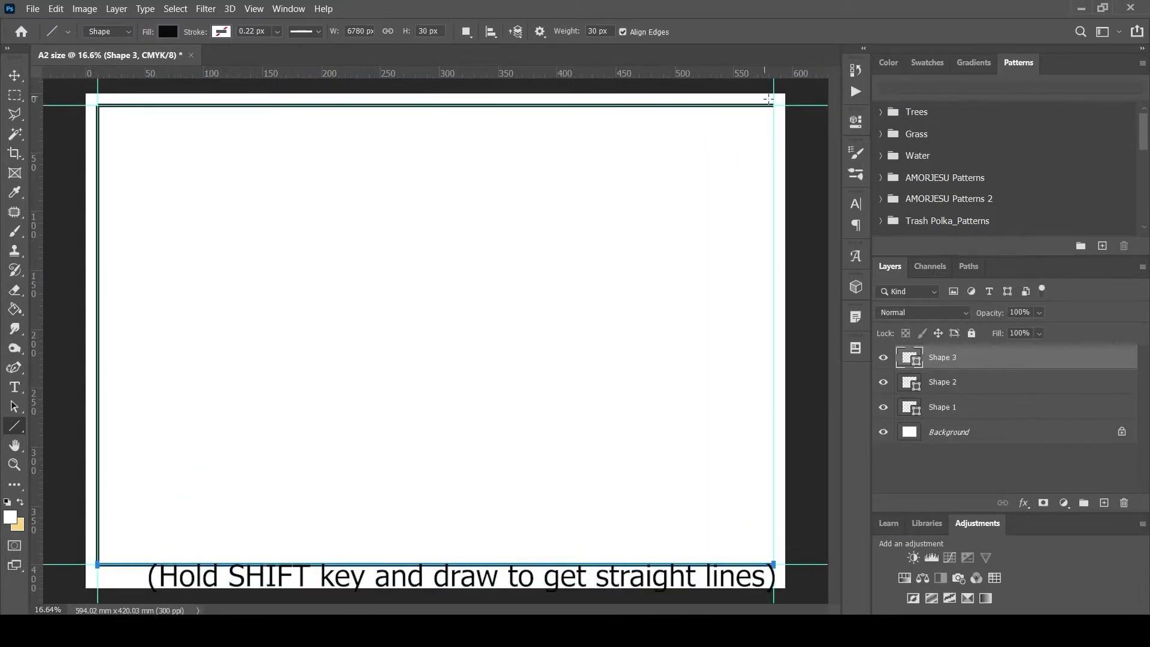
{"action": "left_click_drag", "start_coordinate": [773, 106], "coordinate": [770, 573]}
Shorten the right border line so its lower end is flush with the bottom line, and apply the transformation.
{"action": "left_click", "coordinate": [15, 75]}
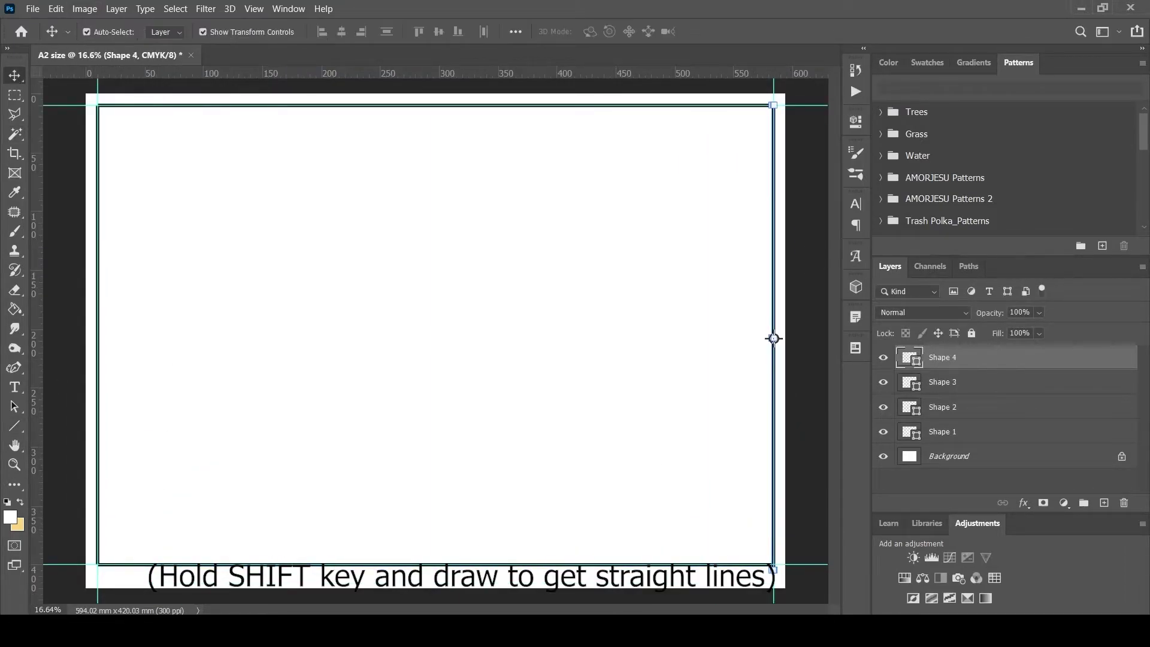
{"action": "scroll", "coordinate": [772, 581], "scroll_direction": "up", "scroll_amount": 15, "text": "alt"}
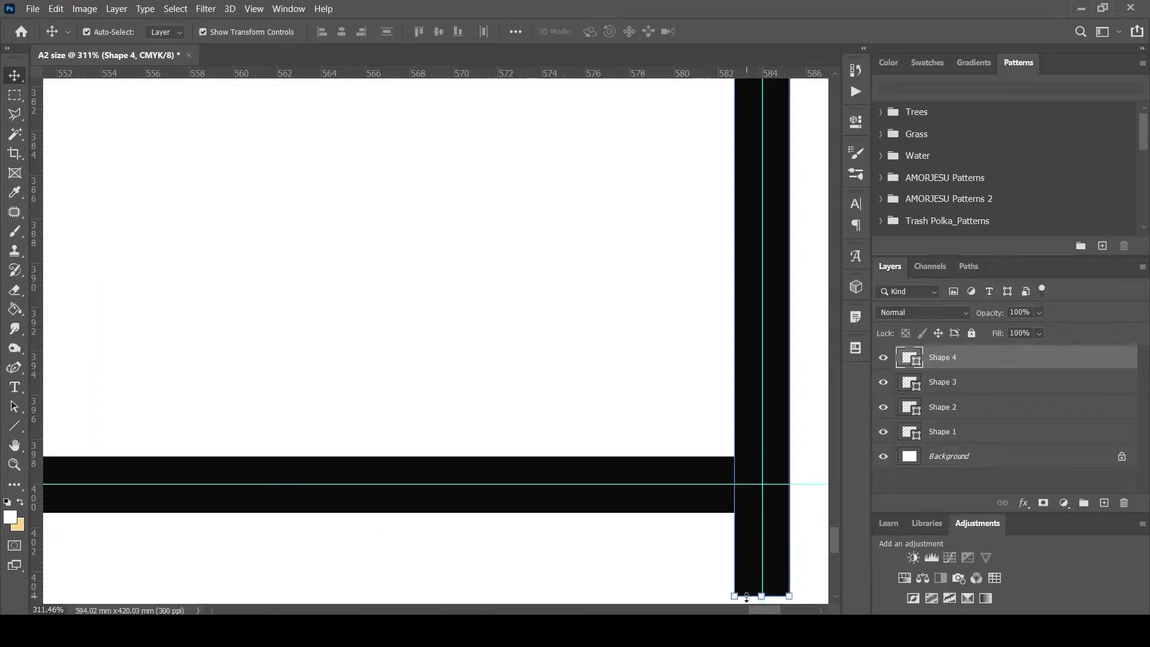
{"action": "left_click_drag", "start_coordinate": [747, 597], "coordinate": [751, 511]}
{"action": "scroll", "coordinate": [608, 504], "scroll_direction": "down", "scroll_amount": 1, "text": "alt"}
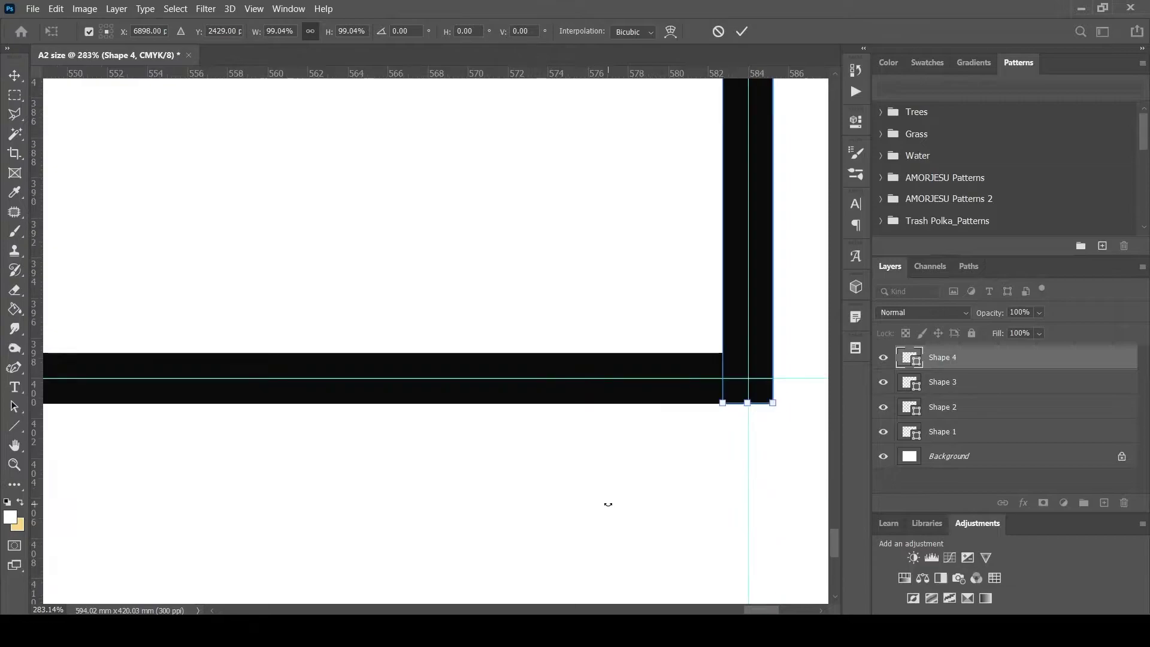
{"action": "scroll", "coordinate": [608, 503], "scroll_direction": "down", "scroll_amount": 14, "text": "alt"}
{"action": "scroll", "coordinate": [96, 566], "scroll_direction": "up", "scroll_amount": 15, "text": "alt"}
{"action": "key", "text": "Return"}
Extend both ends of the left border line to close the bottom-left and top-left corners, and apply the transformation.
{"action": "left_click", "coordinate": [188, 463]}
{"action": "left_click", "coordinate": [965, 428]}
{"action": "left_click", "coordinate": [963, 418]}
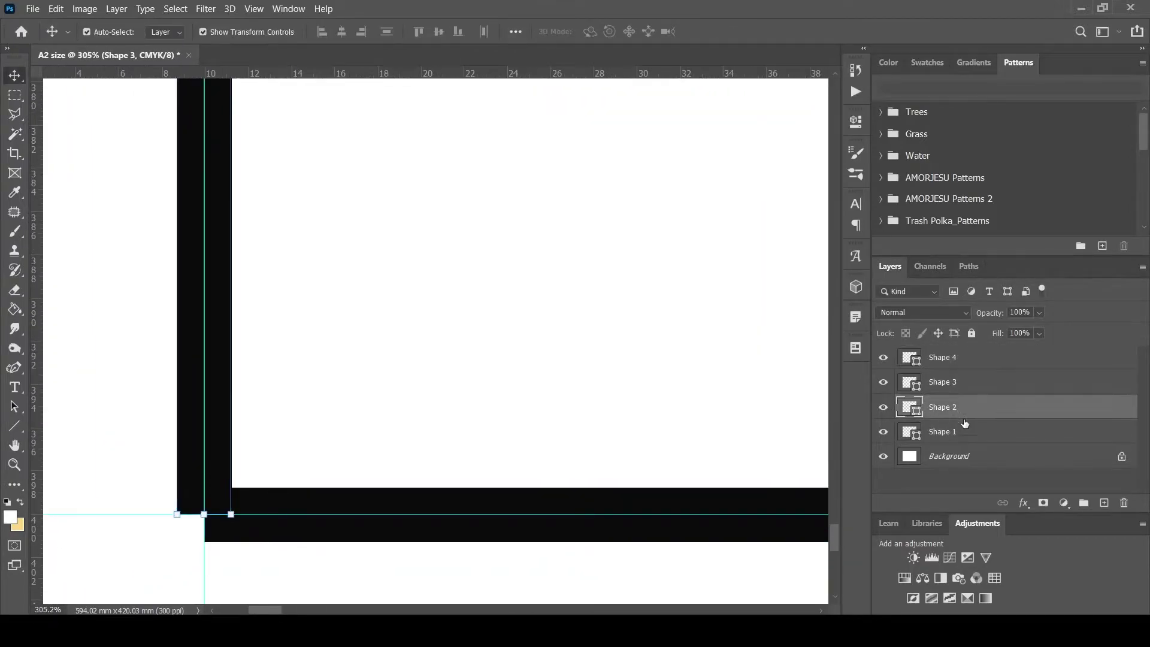
{"action": "left_click_drag", "start_coordinate": [204, 514], "coordinate": [204, 541]}
{"action": "scroll", "coordinate": [258, 395], "scroll_direction": "down", "scroll_amount": 14, "text": "alt"}
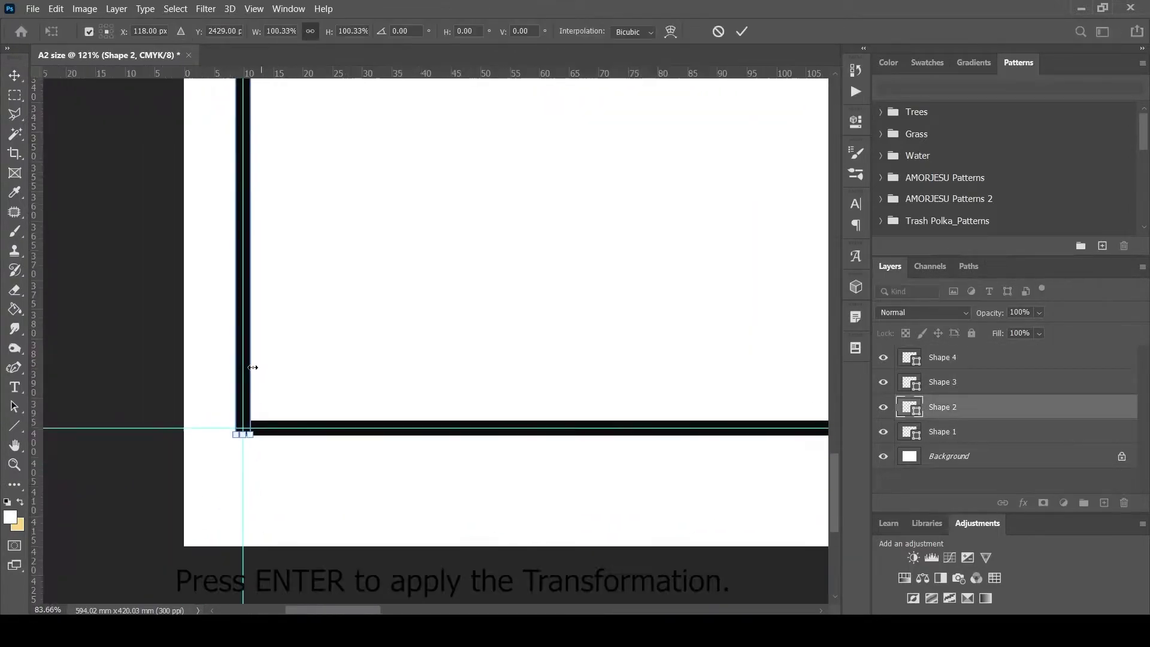
{"action": "scroll", "coordinate": [252, 367], "scroll_direction": "down", "scroll_amount": 5, "text": "alt"}
{"action": "scroll", "coordinate": [133, 120], "scroll_direction": "up", "scroll_amount": 20, "text": "alt"}
{"action": "left_click_drag", "start_coordinate": [112, 186], "coordinate": [112, 129]}
{"action": "scroll", "coordinate": [242, 309], "scroll_direction": "down", "scroll_amount": 15, "text": "alt"}
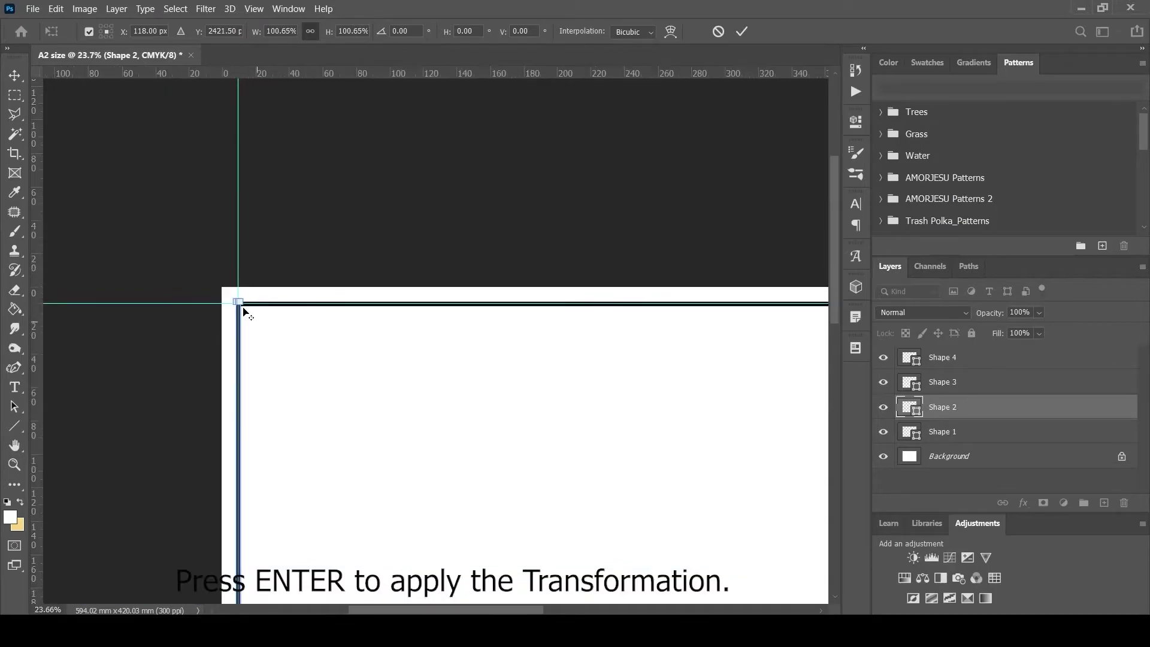
{"action": "scroll", "coordinate": [712, 264], "scroll_direction": "up", "scroll_amount": 20, "text": "alt"}
{"action": "key", "text": "Return"}
Extend the right border line's upper end to the outer edge of the top line and apply the transformation.
{"action": "left_click", "coordinate": [712, 265]}
{"action": "left_click_drag", "start_coordinate": [678, 185], "coordinate": [678, 110]}
{"action": "key", "text": "Return"}
{"action": "scroll", "coordinate": [477, 357], "scroll_direction": "down", "scroll_amount": 5}
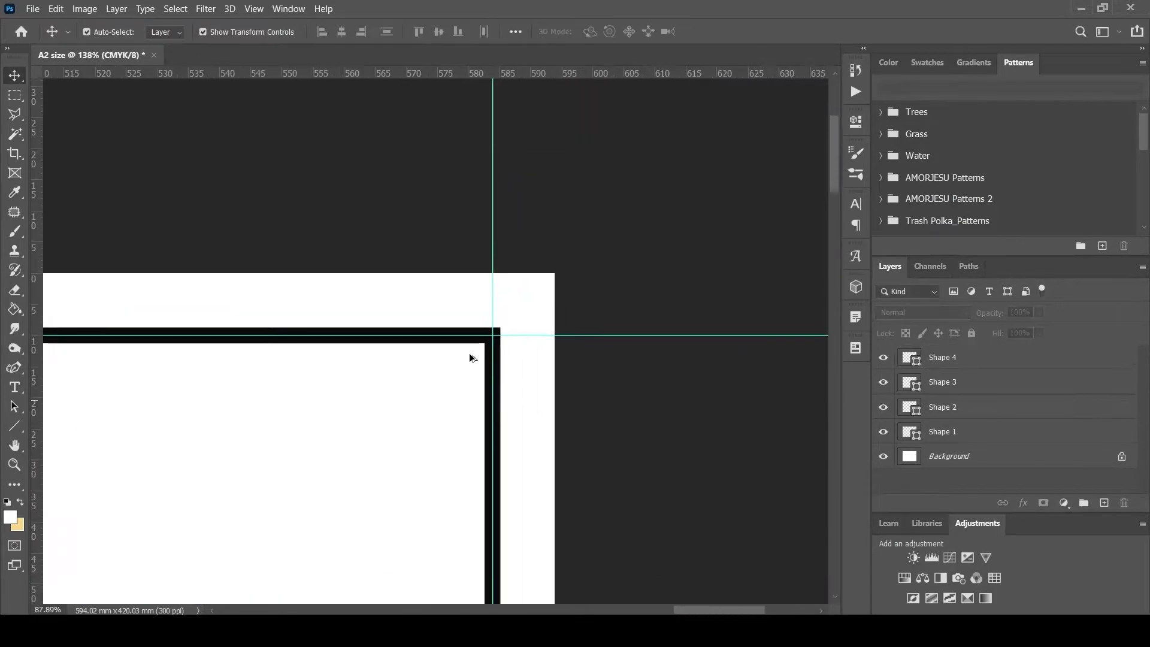
Try removing the top and right margin guides from the canvas, and undo both removals.
{"action": "scroll", "coordinate": [439, 275], "scroll_direction": "up", "scroll_amount": 2}
{"action": "left_click_drag", "start_coordinate": [431, 387], "coordinate": [406, 54]}
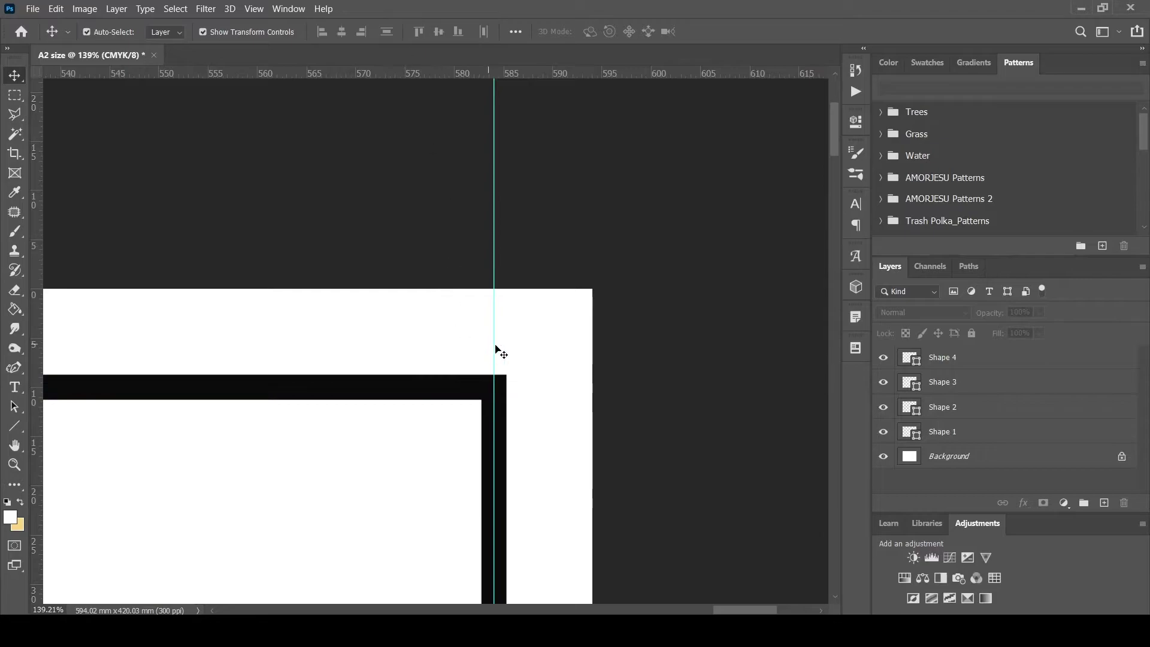
{"action": "left_click_drag", "start_coordinate": [494, 347], "coordinate": [845, 411]}
{"action": "scroll", "coordinate": [530, 407], "scroll_direction": "down", "scroll_amount": 7}
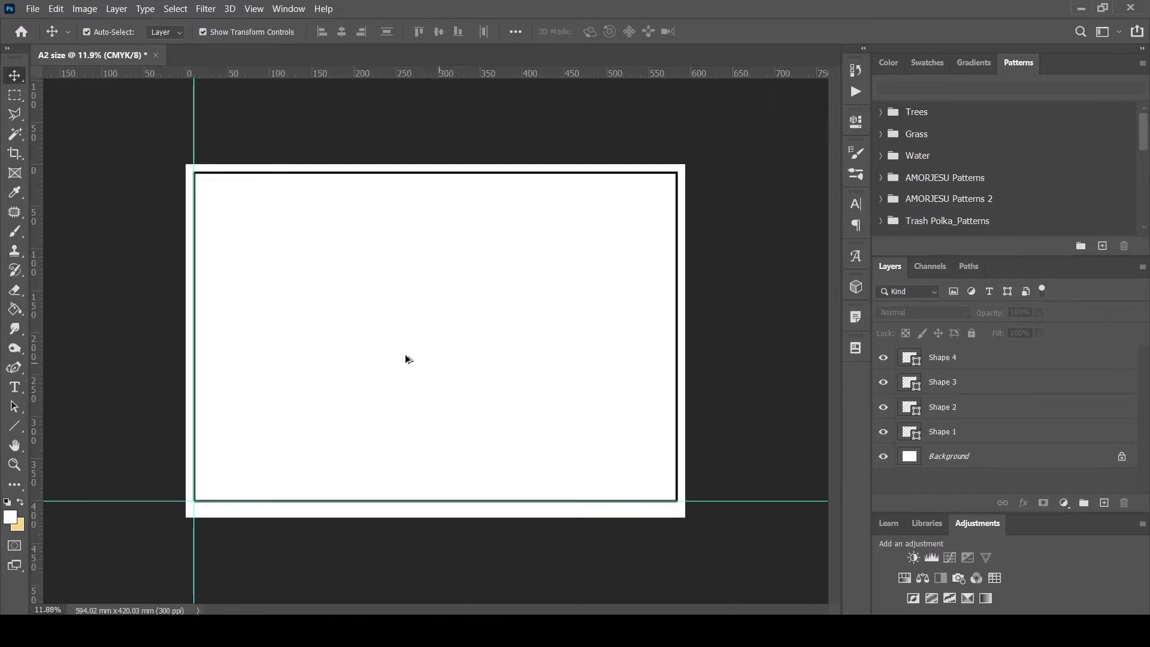
{"action": "scroll", "coordinate": [405, 359], "scroll_direction": "up", "scroll_amount": 1}
{"action": "key", "text": "ctrl+z"}
{"action": "key", "text": "ctrl+z"}
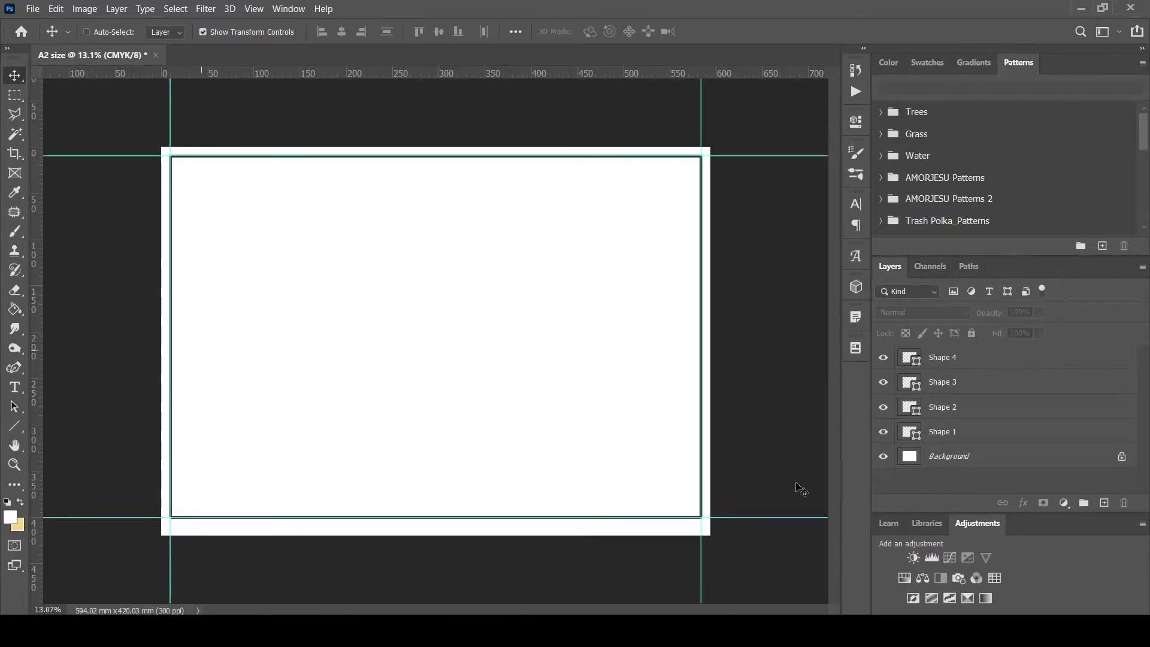
Group the four border line layers under the name MARGIN LINES and check the group by hiding and reshowing it.
{"action": "left_click", "coordinate": [951, 431]}
{"action": "left_click", "coordinate": [958, 409], "text": "ctrl"}
{"action": "left_click", "coordinate": [955, 383], "text": "ctrl"}
{"action": "left_click", "coordinate": [955, 357], "text": "ctrl"}
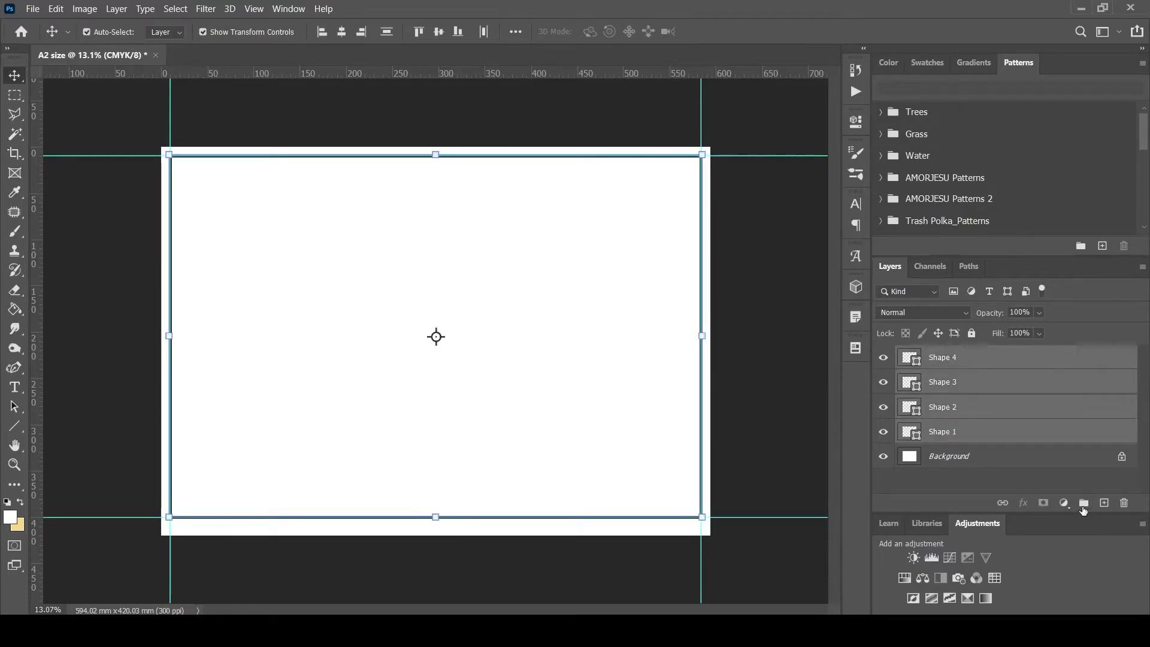
{"action": "left_click", "coordinate": [1083, 504]}
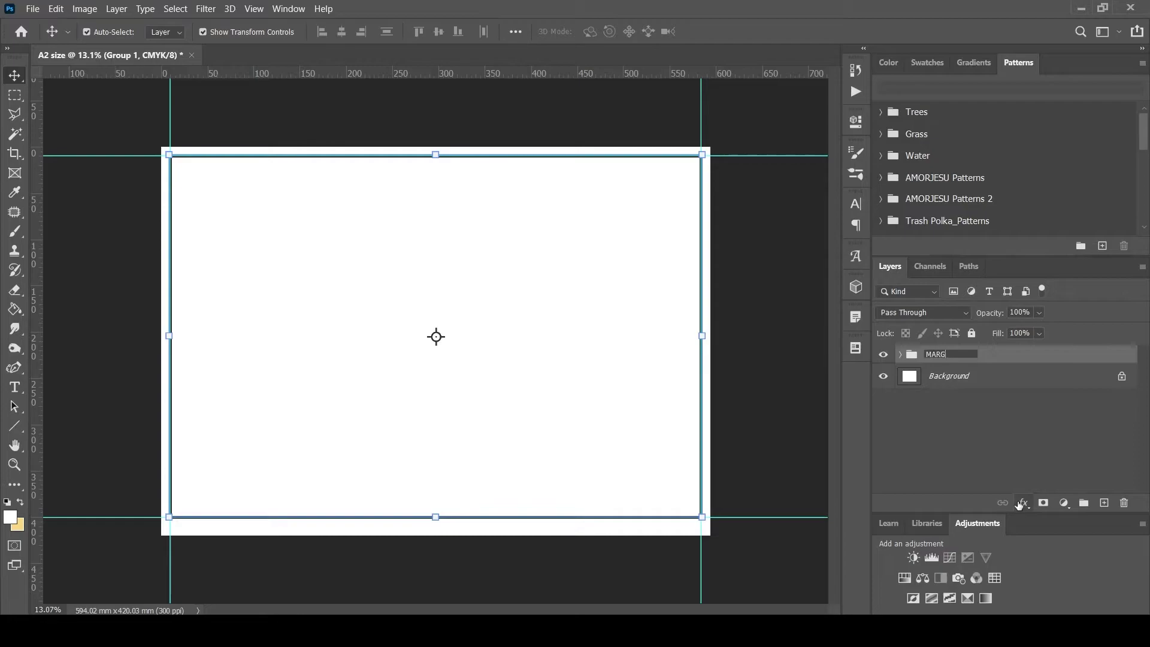
{"action": "type", "text": "MARGIN LINES"}
{"action": "key", "text": "Return"}
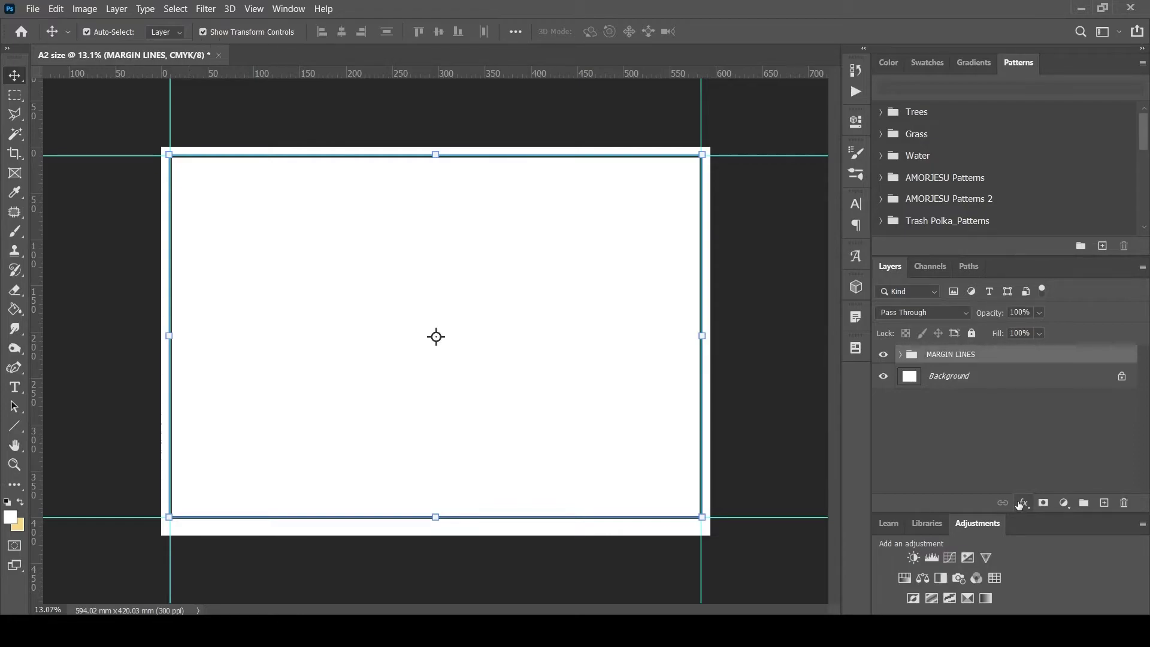
{"action": "left_click", "coordinate": [882, 356]}
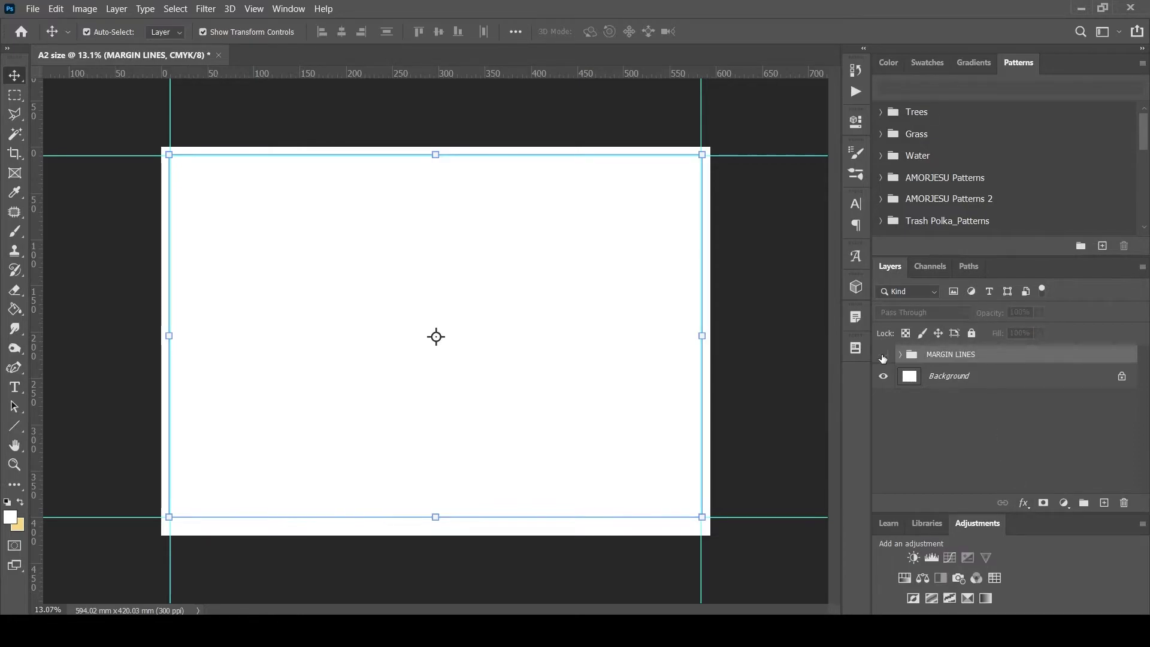
{"action": "left_click", "coordinate": [883, 355]}
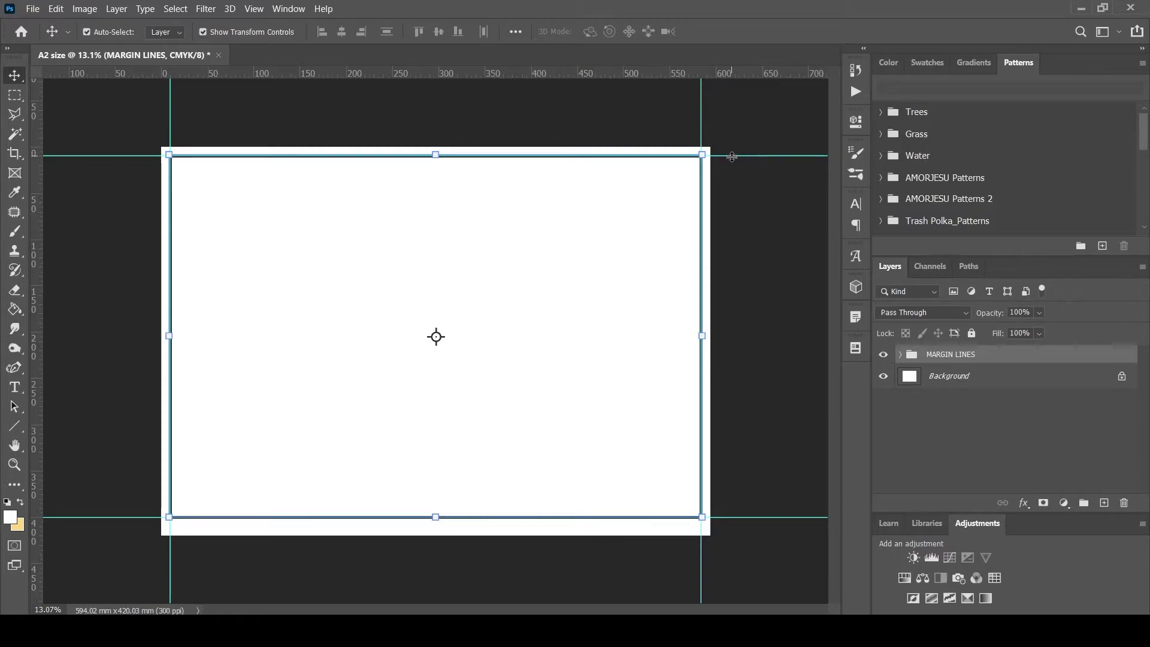
Remove all four margin guides from the canvas and deselect the MARGIN LINES group.
{"action": "left_click_drag", "start_coordinate": [732, 157], "coordinate": [733, 68]}
{"action": "left_click_drag", "start_coordinate": [700, 126], "coordinate": [836, 128]}
{"action": "left_click_drag", "start_coordinate": [758, 517], "coordinate": [732, 606]}
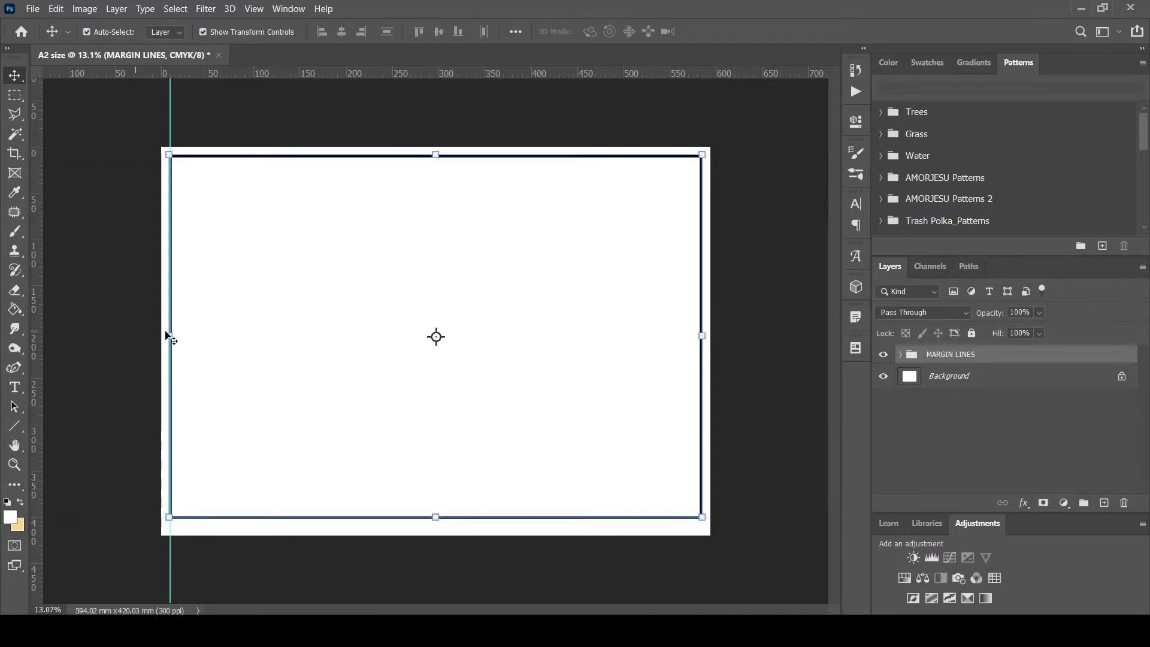
{"action": "left_click_drag", "start_coordinate": [171, 123], "coordinate": [36, 126]}
{"action": "left_click", "coordinate": [958, 376]}
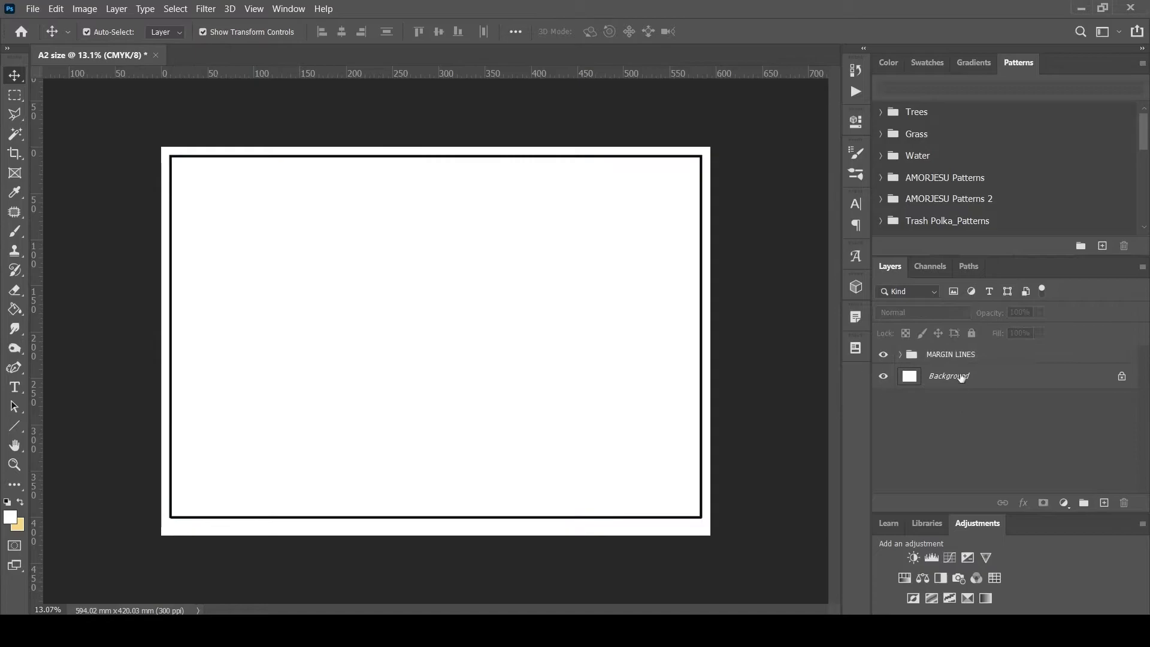
Merge the MARGIN LINES group into a single layer.
{"action": "left_click", "coordinate": [946, 355]}
{"action": "left_click", "coordinate": [899, 354]}
{"action": "left_click", "coordinate": [900, 355]}
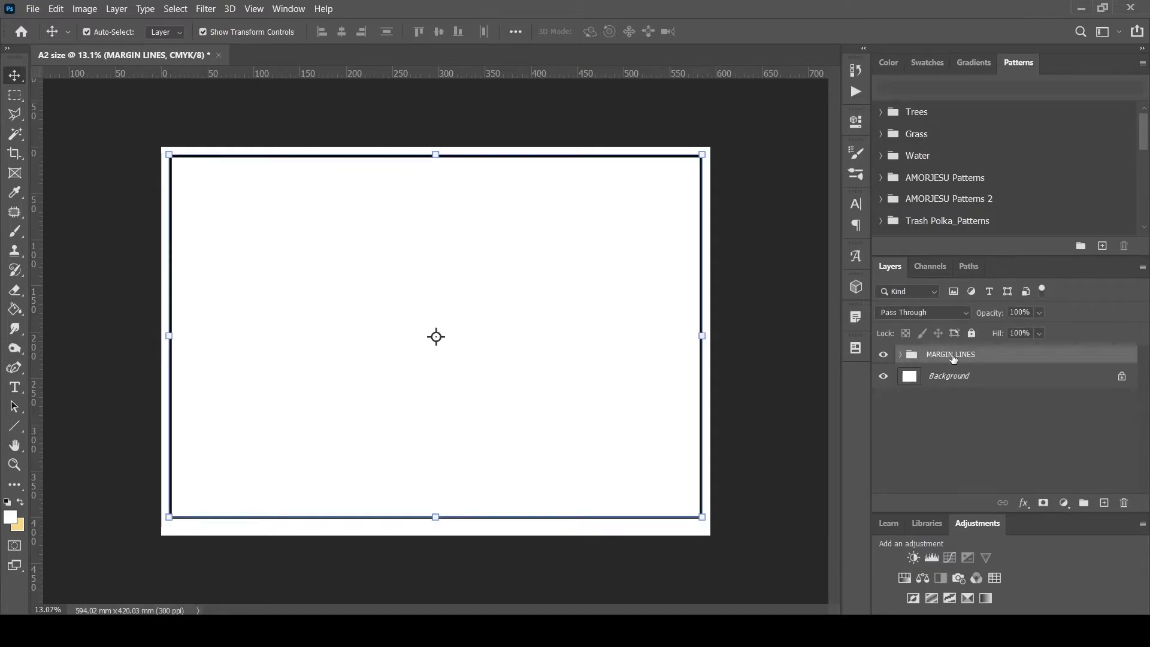
{"action": "key", "text": "ctrl+e"}
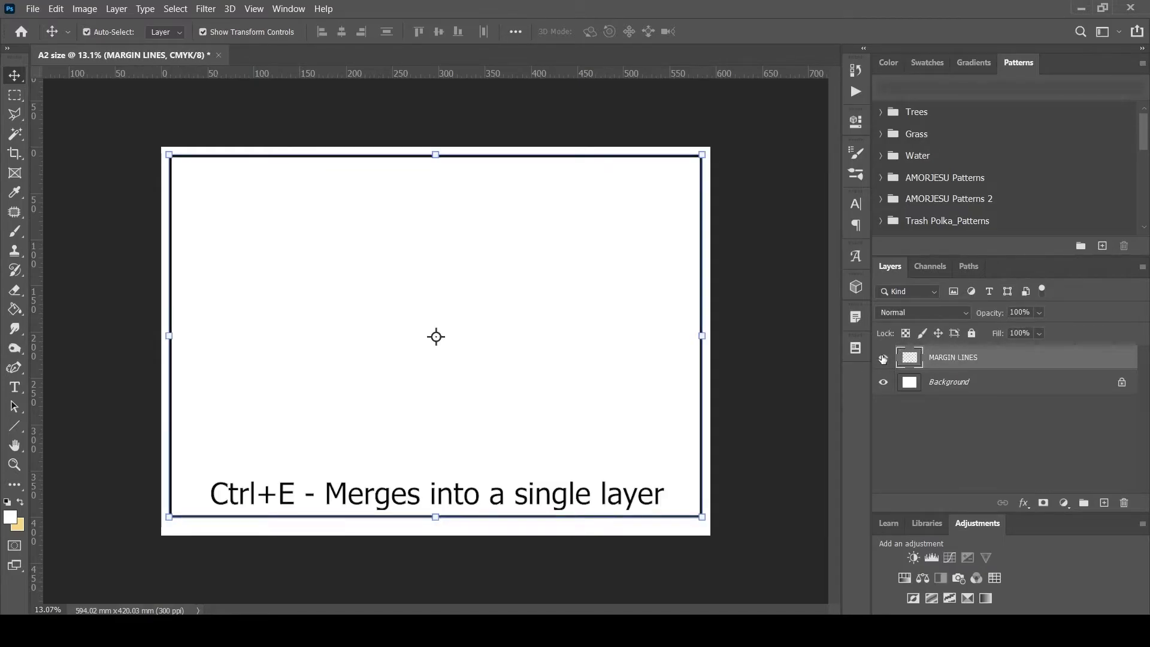
Try moving the merged margin border across the sheet, and undo the moves and the layer merge.
{"action": "scroll", "coordinate": [567, 588], "scroll_direction": "up", "scroll_amount": 5}
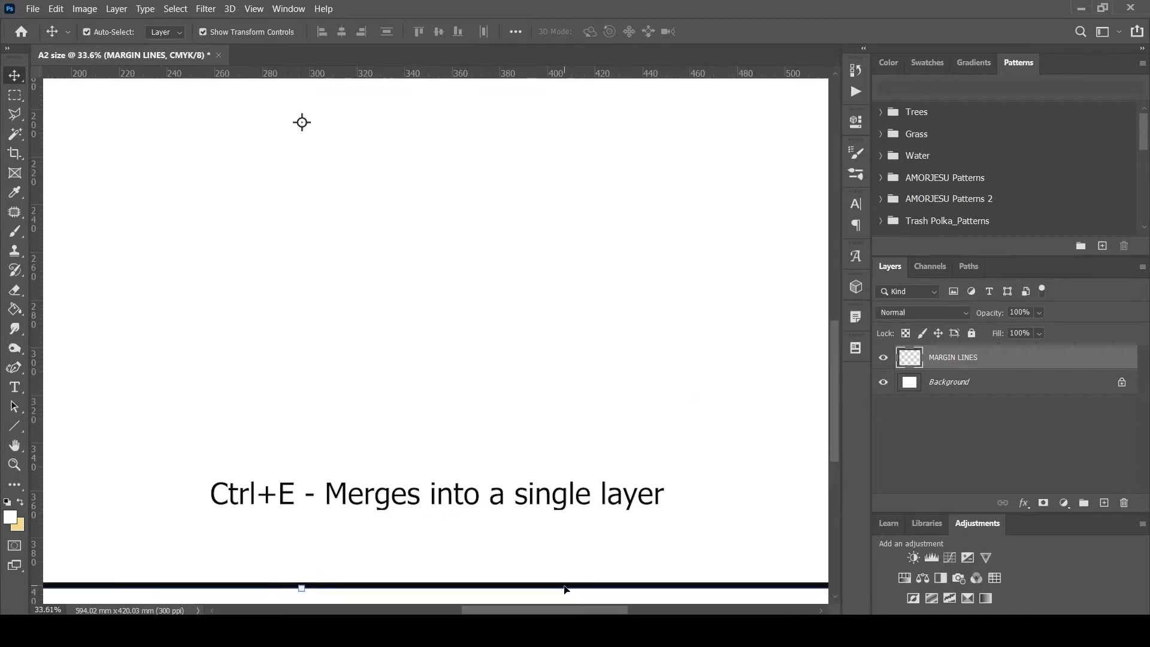
{"action": "left_click_drag", "start_coordinate": [567, 588], "coordinate": [353, 339]}
{"action": "scroll", "coordinate": [421, 415], "scroll_direction": "down", "scroll_amount": 5}
{"action": "scroll", "coordinate": [484, 457], "scroll_direction": "down", "scroll_amount": 2}
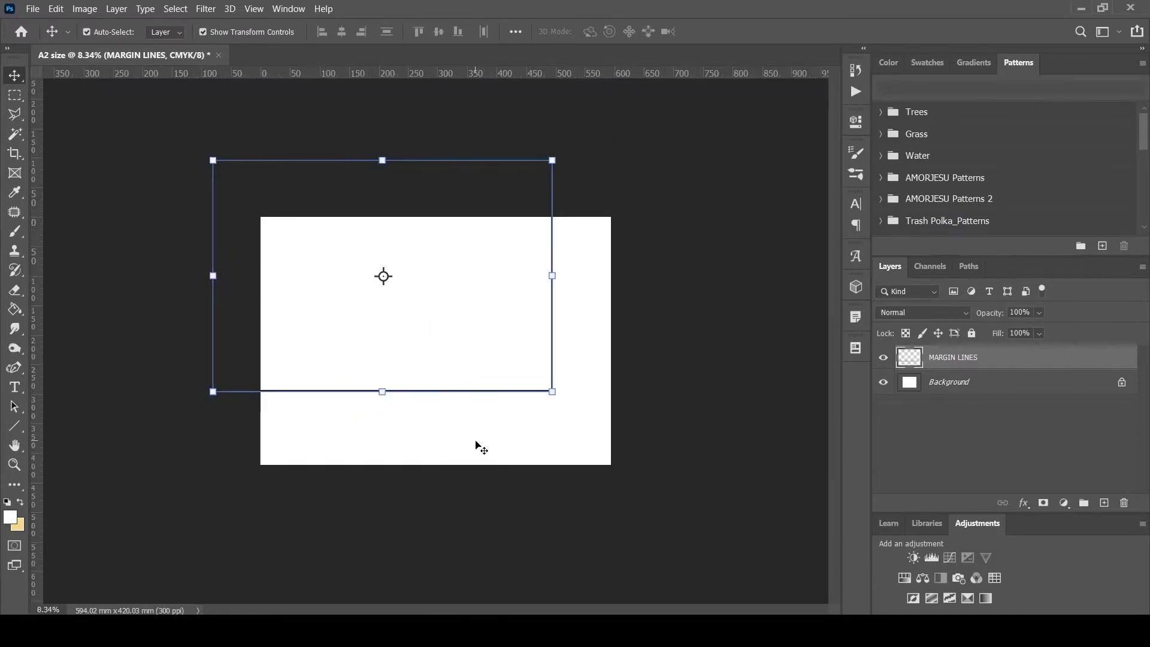
{"action": "left_click_drag", "start_coordinate": [475, 393], "coordinate": [541, 463]}
{"action": "key", "text": "ctrl+z"}
{"action": "key", "text": "ctrl+z"}
{"action": "key", "text": "ctrl+z"}
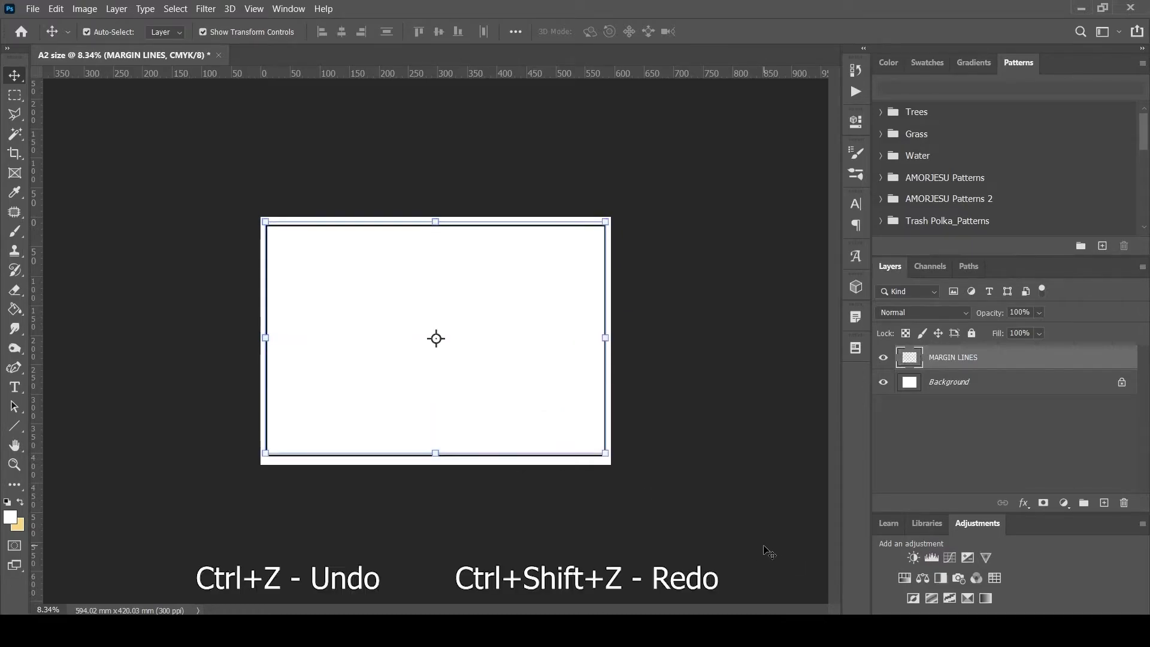
{"action": "key", "text": "ctrl+shift+z"}
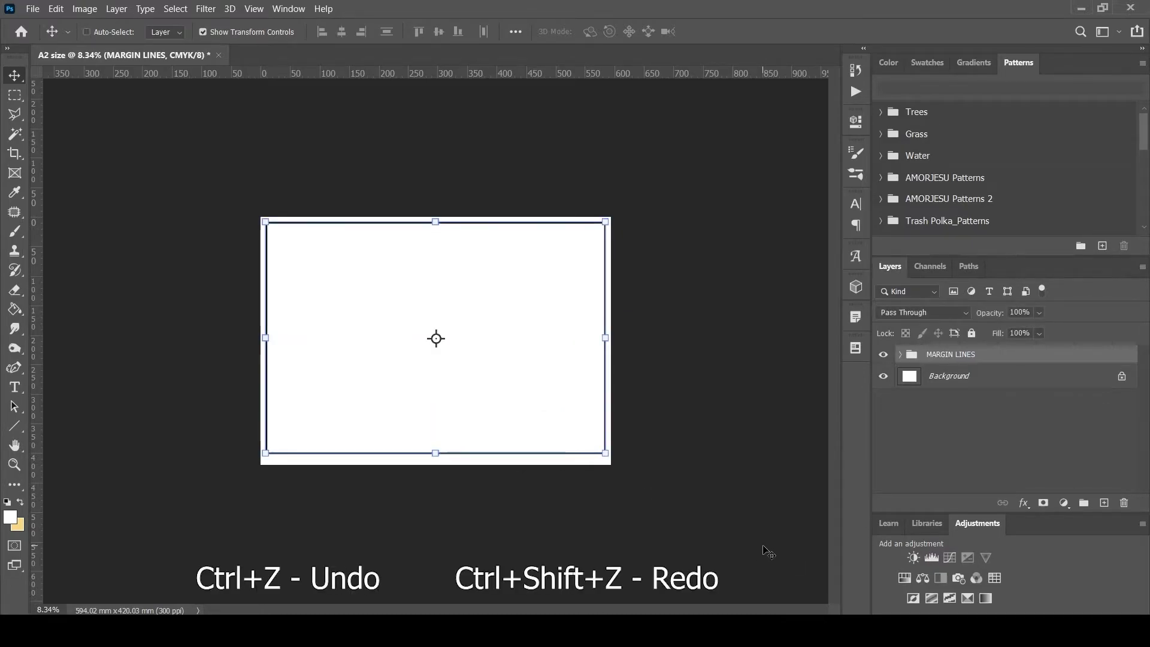
Hide the MARGIN LINES group and create a guide layout with 10 mm margins on all four sides of the canvas.
{"action": "left_click", "coordinate": [745, 460]}
{"action": "left_click", "coordinate": [885, 355]}
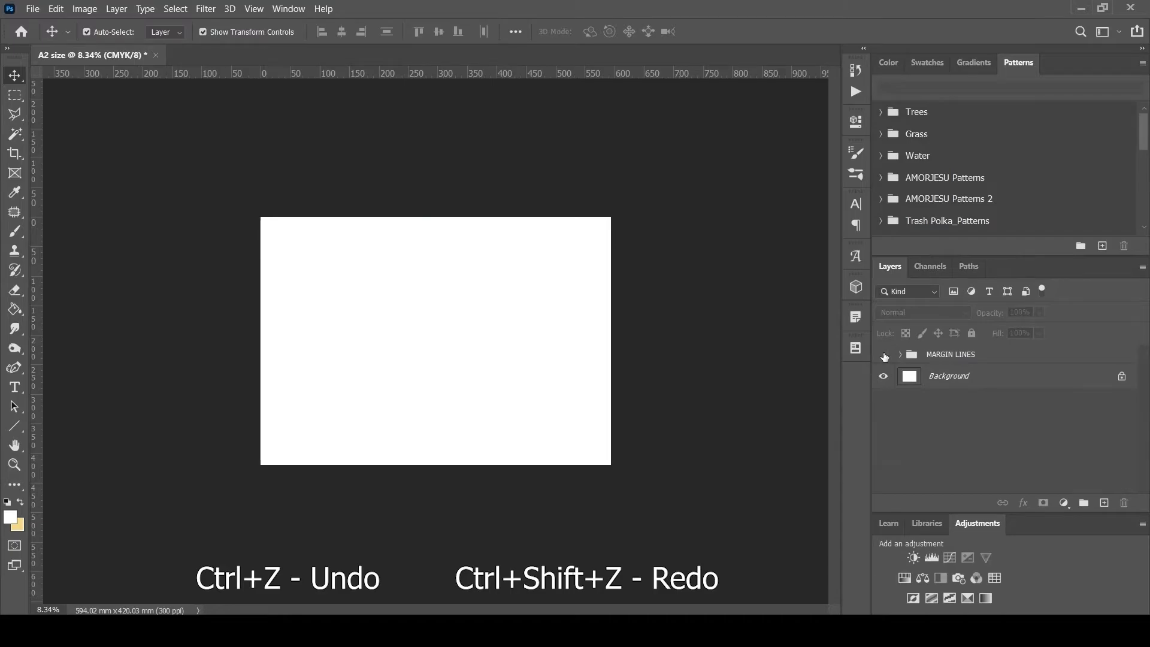
{"action": "left_click", "coordinate": [255, 11]}
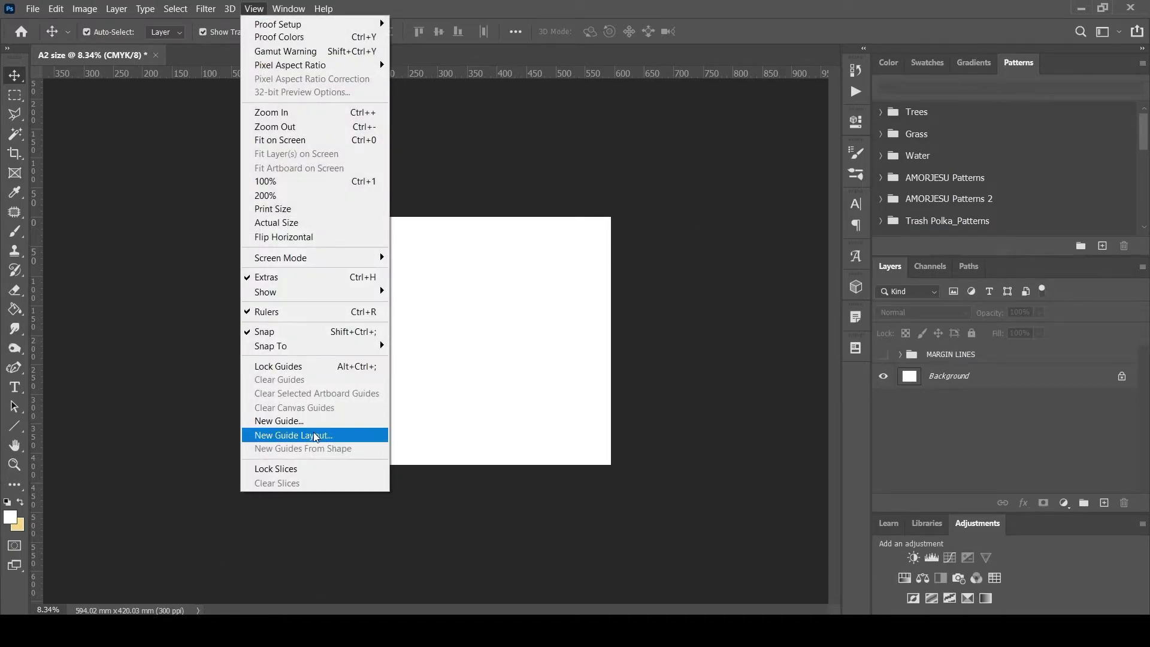
{"action": "left_click", "coordinate": [288, 436]}
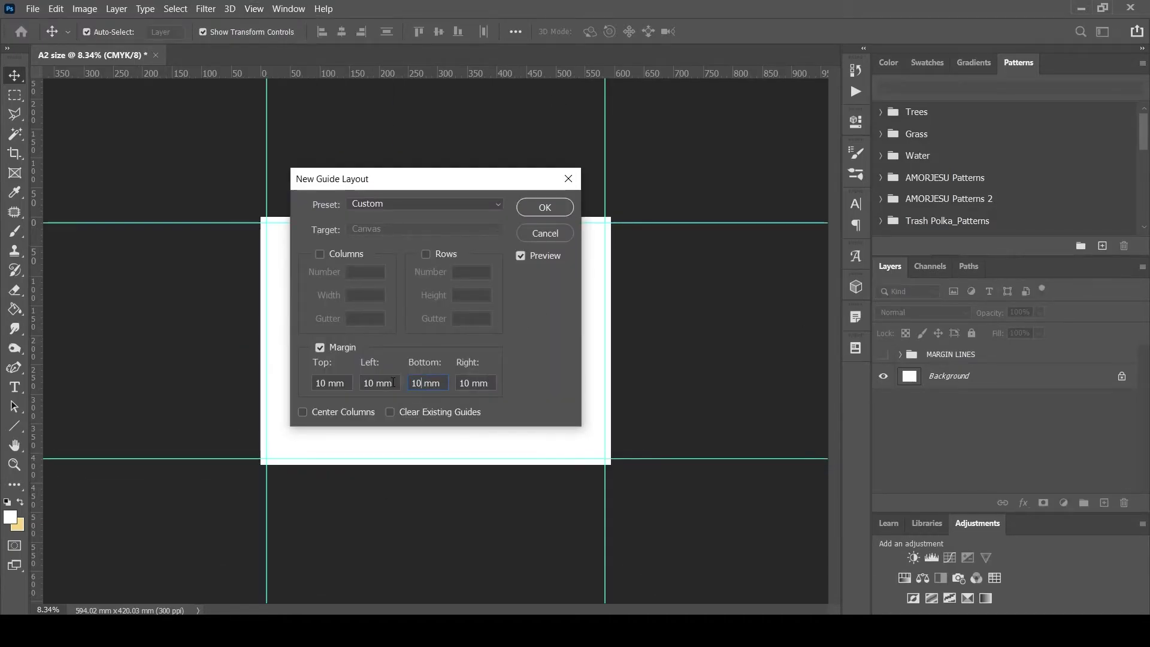
{"action": "left_click", "coordinate": [545, 209]}
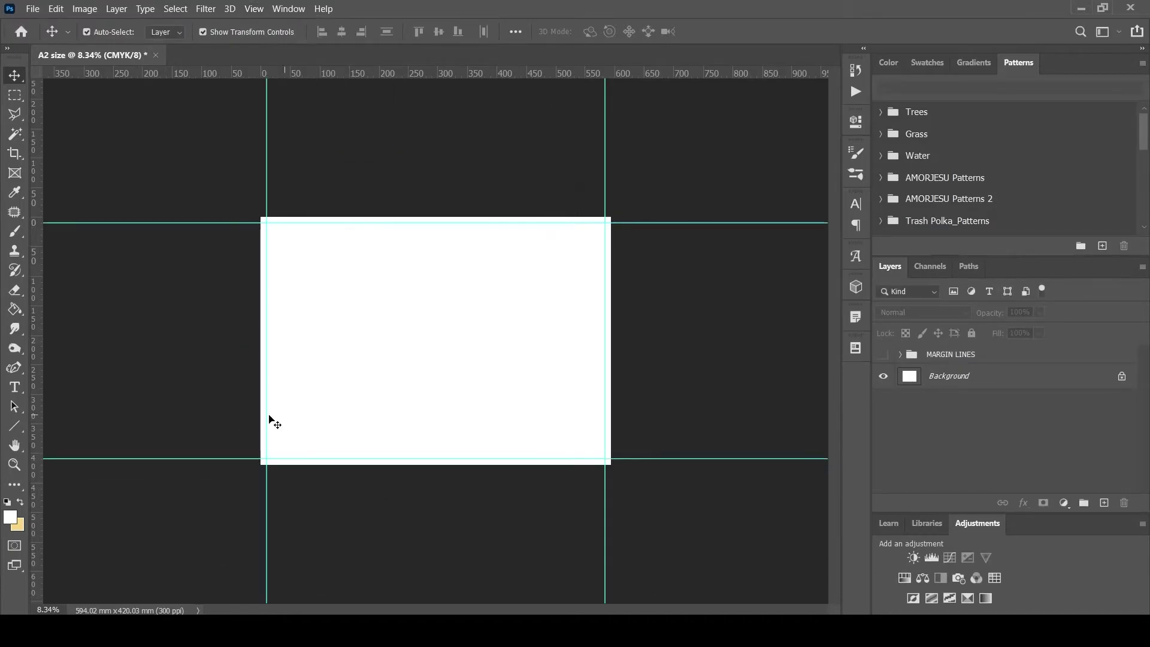
Select the strips between the canvas edges and the 10 mm guides on all four sides with the Rectangular Marquee tool.
{"action": "key", "text": "m"}
{"action": "key", "text": "ctrl+0"}
{"action": "scroll", "coordinate": [58, 118], "scroll_direction": "up", "scroll_amount": 2}
{"action": "scroll", "coordinate": [59, 118], "scroll_direction": "down", "scroll_amount": 1}
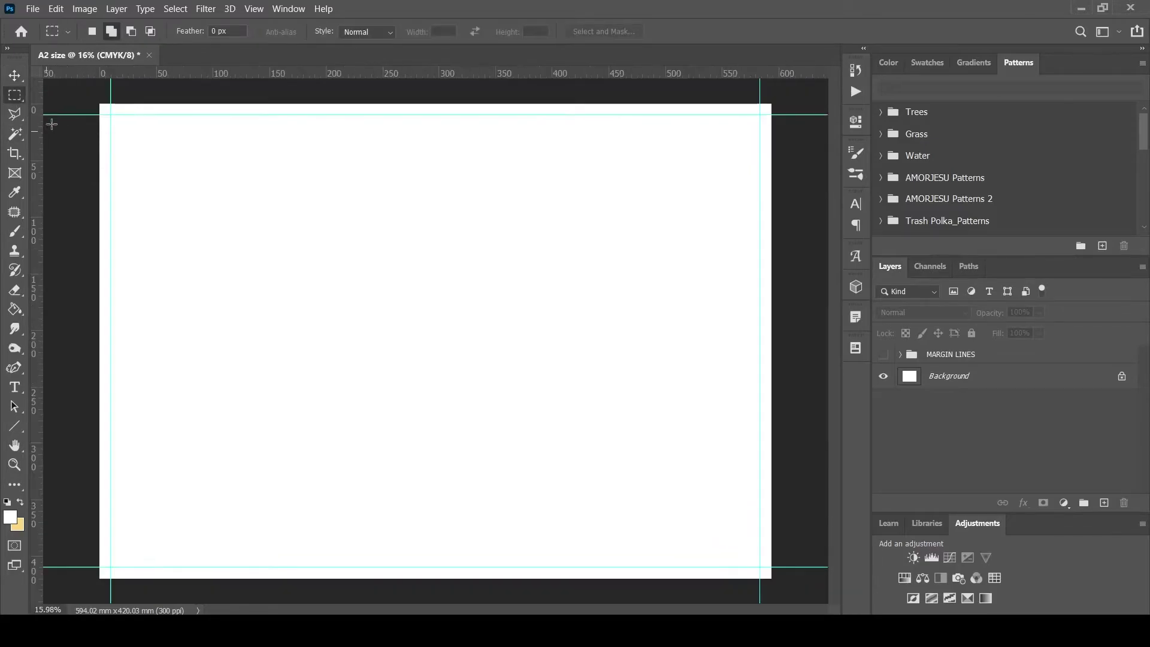
{"action": "left_click_drag", "start_coordinate": [93, 100], "coordinate": [110, 584]}
{"action": "left_click_drag", "start_coordinate": [96, 567], "coordinate": [772, 580]}
{"action": "left_click_drag", "start_coordinate": [772, 101], "coordinate": [760, 581]}
{"action": "left_click_drag", "start_coordinate": [95, 101], "coordinate": [761, 568]}
Add a layer and give the selected outer strip a turquoise Solid Color fill with C 60, M 0, Y 27, K 0.
{"action": "left_click", "coordinate": [1104, 503]}
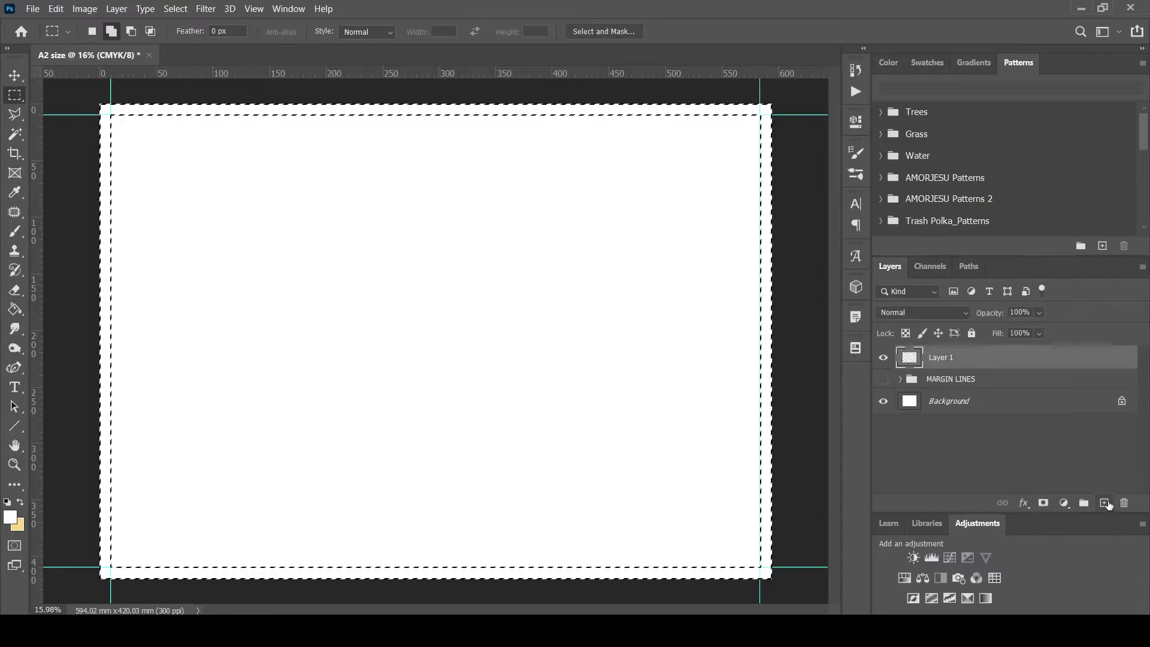
{"action": "left_click", "coordinate": [1065, 503]}
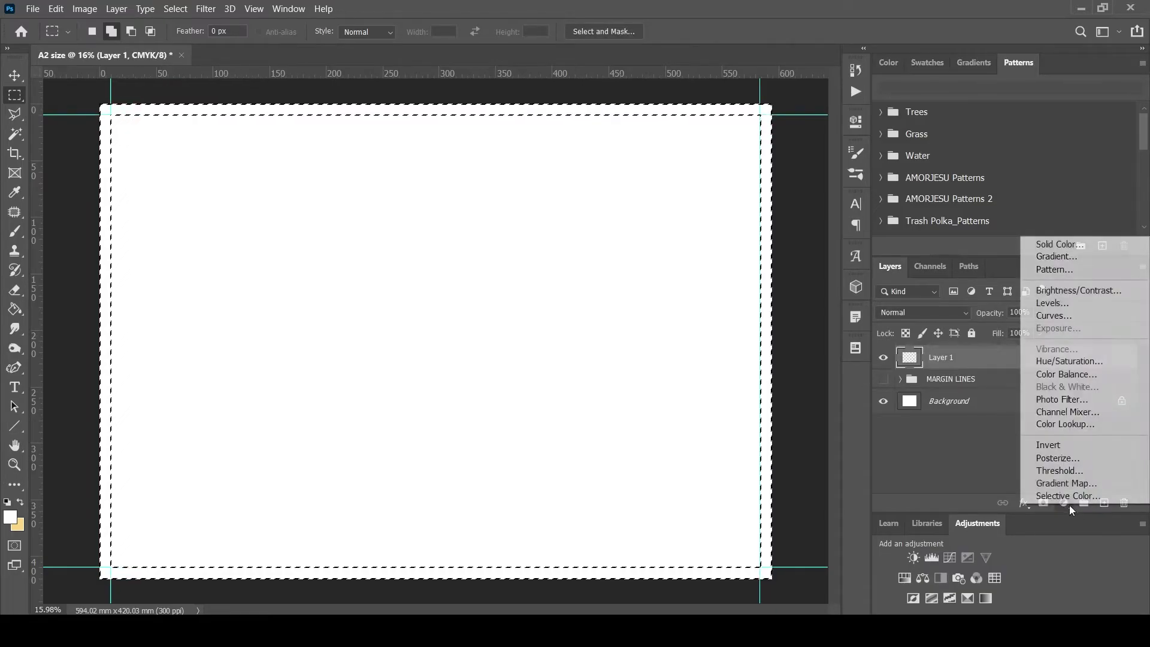
{"action": "left_click", "coordinate": [1058, 244]}
{"action": "left_click", "coordinate": [682, 541]}
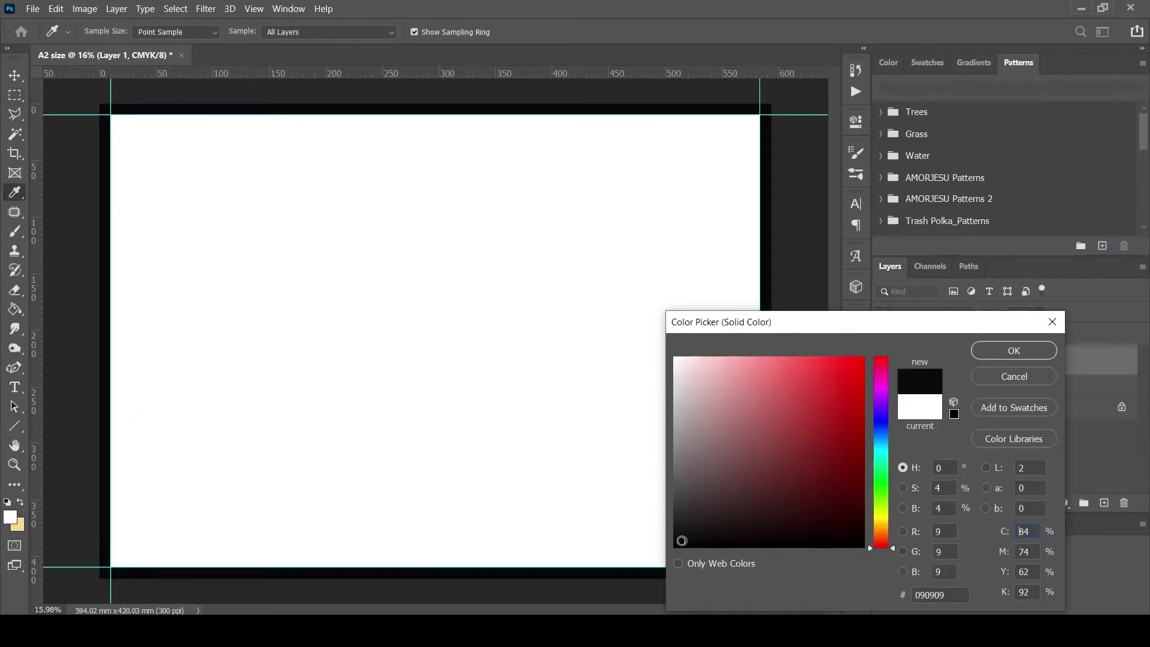
{"action": "left_click_drag", "start_coordinate": [817, 407], "coordinate": [893, 350]}
{"action": "left_click_drag", "start_coordinate": [781, 410], "coordinate": [853, 368]}
{"action": "left_click_drag", "start_coordinate": [881, 490], "coordinate": [881, 458]}
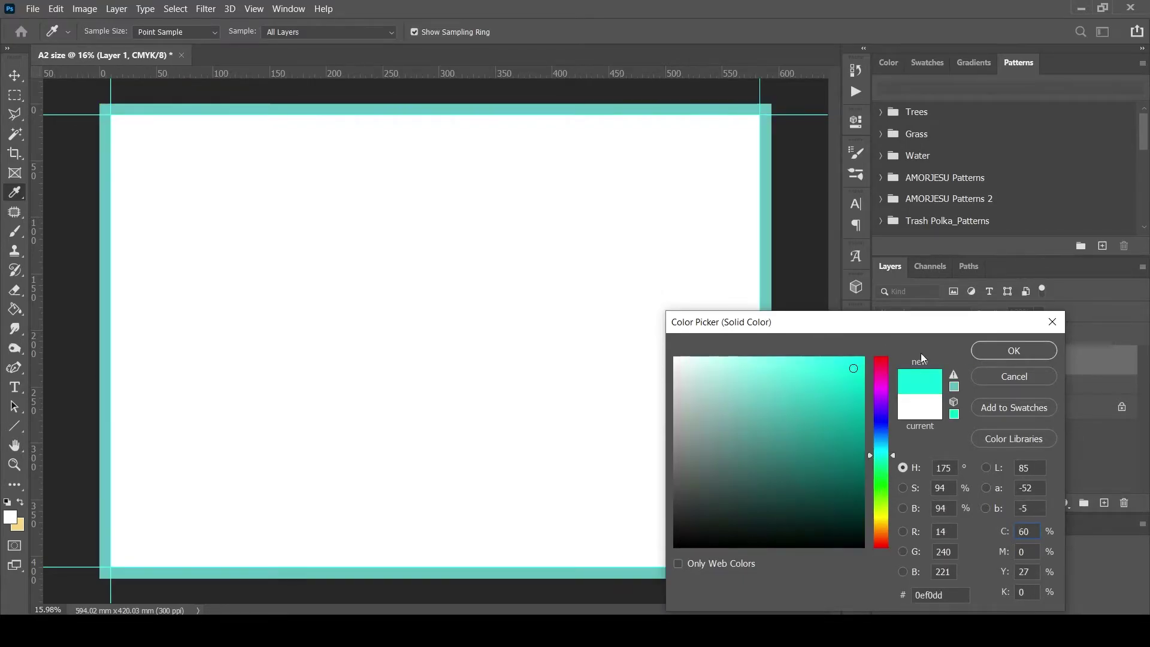
{"action": "left_click", "coordinate": [995, 354]}
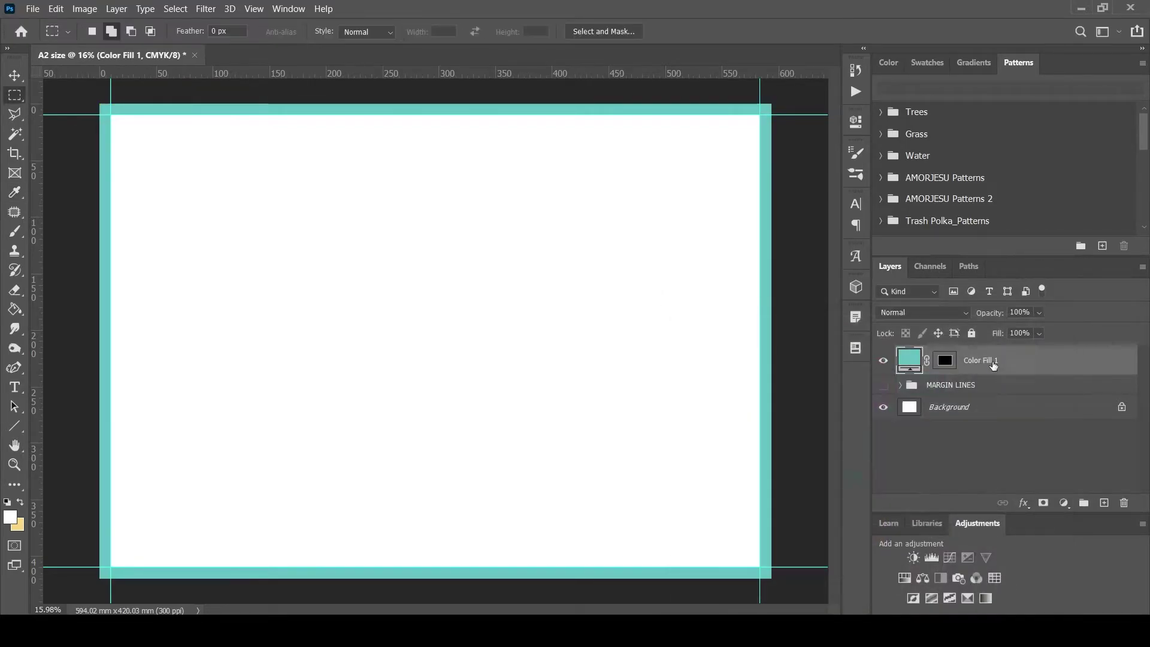
Put the turquoise fill layer into a new layer group named BORDER.
{"action": "left_click", "coordinate": [900, 475]}
{"action": "left_click", "coordinate": [1032, 360]}
{"action": "left_click", "coordinate": [1084, 503]}
{"action": "left_click_drag", "start_coordinate": [994, 380], "coordinate": [991, 357]}
{"action": "double_click", "coordinate": [942, 354]}
{"action": "type", "text": "BORDER"}
{"action": "key", "text": "Return"}
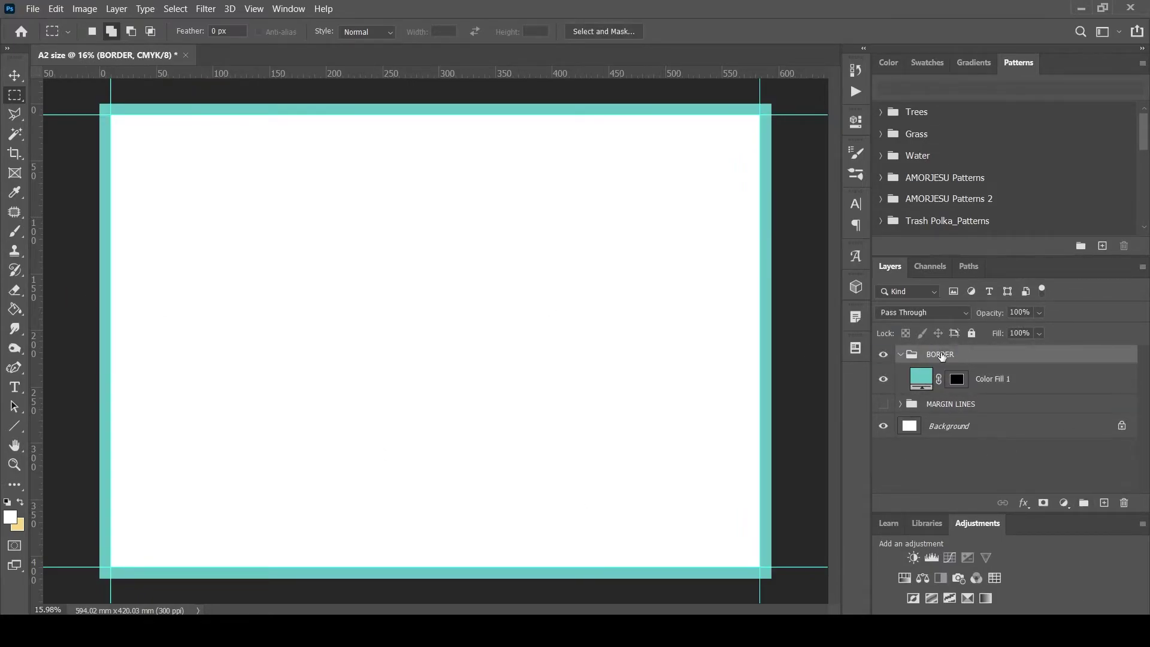
Hide the turquoise fill and create a second guide layout with 15 mm margins on all four sides.
{"action": "left_click", "coordinate": [883, 378]}
{"action": "left_click", "coordinate": [253, 8]}
{"action": "left_click", "coordinate": [281, 441]}
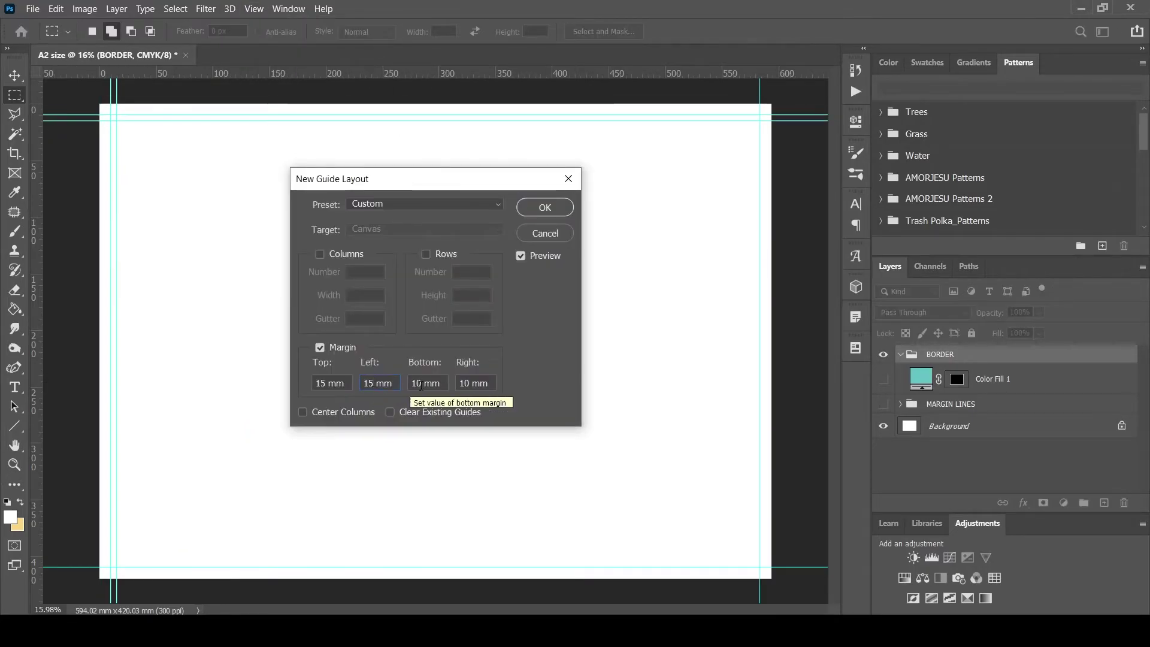
{"action": "left_click", "coordinate": [465, 383]}
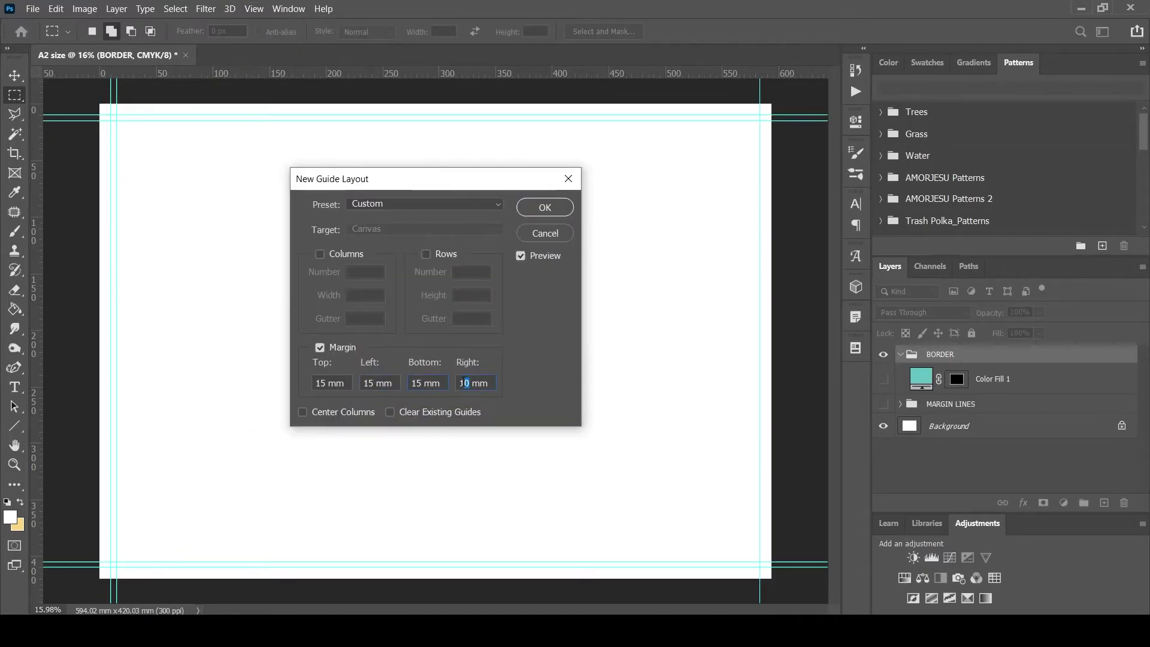
{"action": "type", "text": "5"}
{"action": "key", "text": "Return"}
Select the narrow frame between the 10 mm and 15 mm guides on all four sides of the sheet.
{"action": "scroll", "coordinate": [92, 109], "scroll_direction": "up", "scroll_amount": 5}
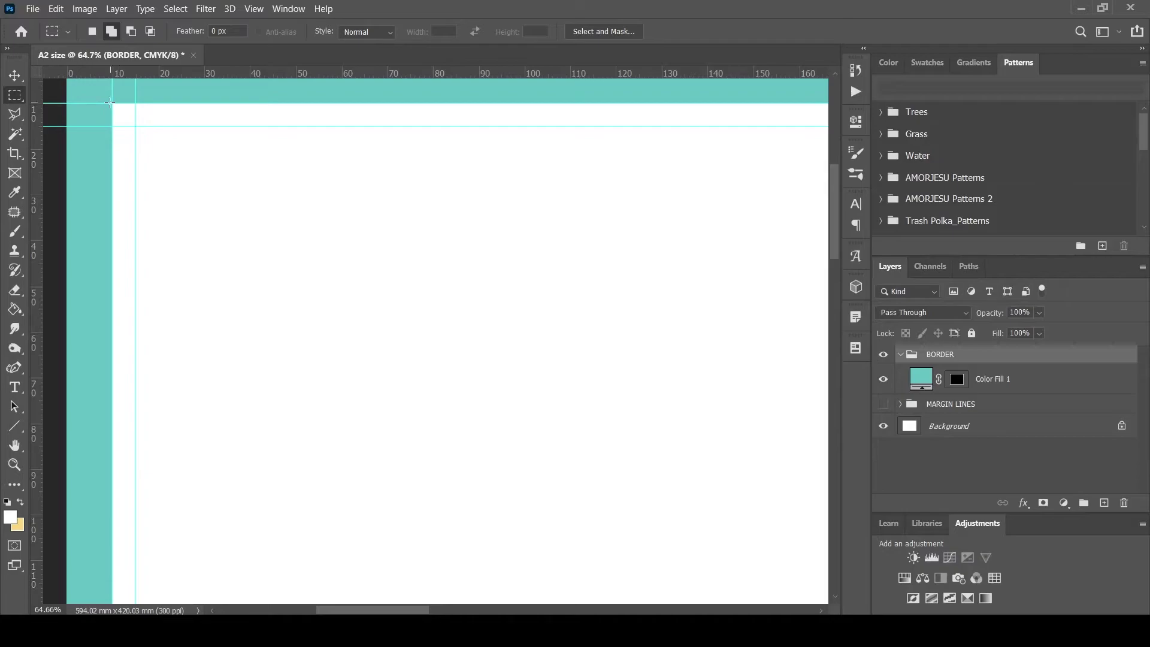
{"action": "scroll", "coordinate": [643, 131], "scroll_direction": "right", "scroll_amount": 2}
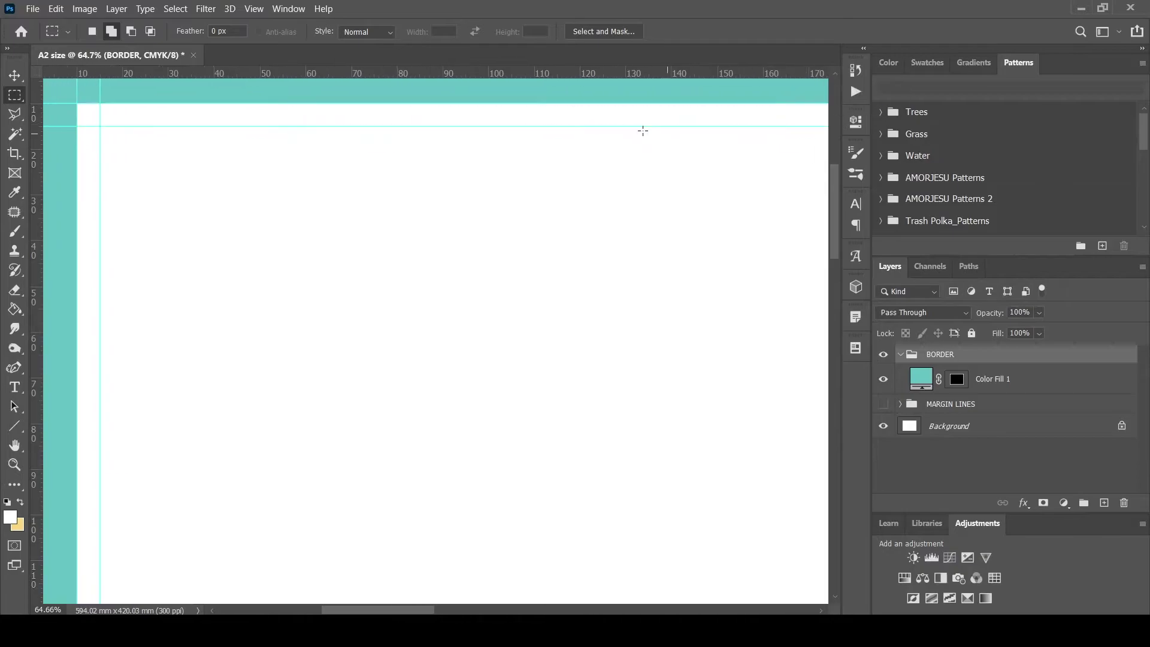
{"action": "scroll", "coordinate": [643, 130], "scroll_direction": "down", "scroll_amount": 5}
{"action": "scroll", "coordinate": [254, 169], "scroll_direction": "up", "scroll_amount": 1}
{"action": "left_click_drag", "start_coordinate": [98, 106], "coordinate": [123, 89]}
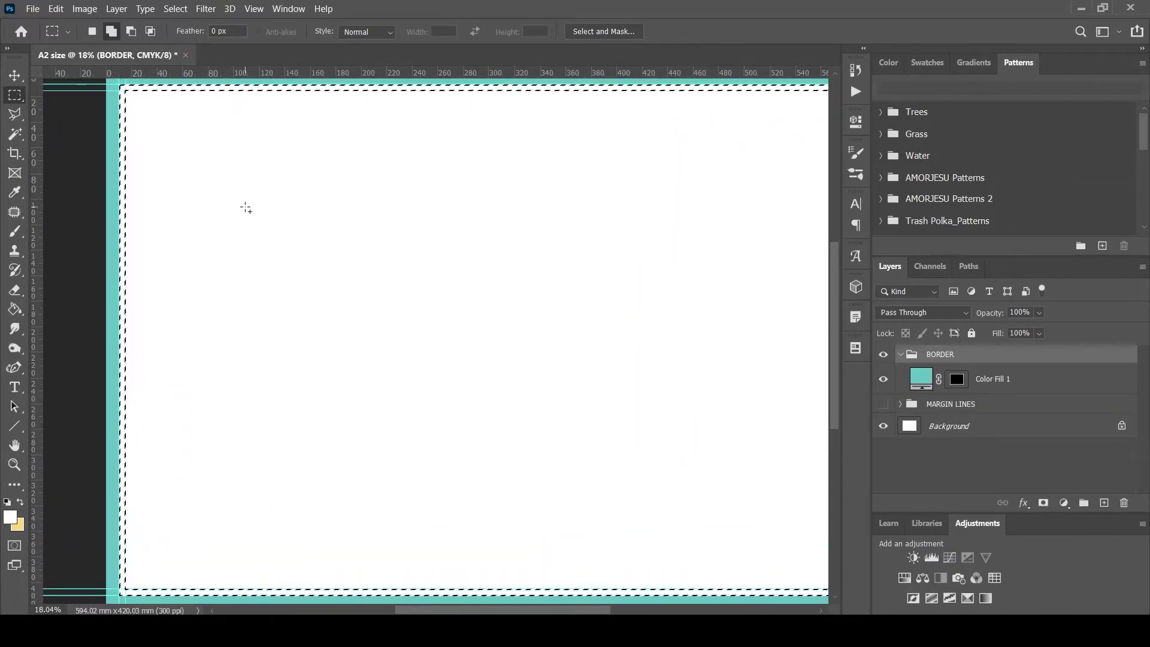
Add a layer in the BORDER group and give the selected inner frame a dark grey Solid Color fill.
{"action": "left_click", "coordinate": [1104, 503]}
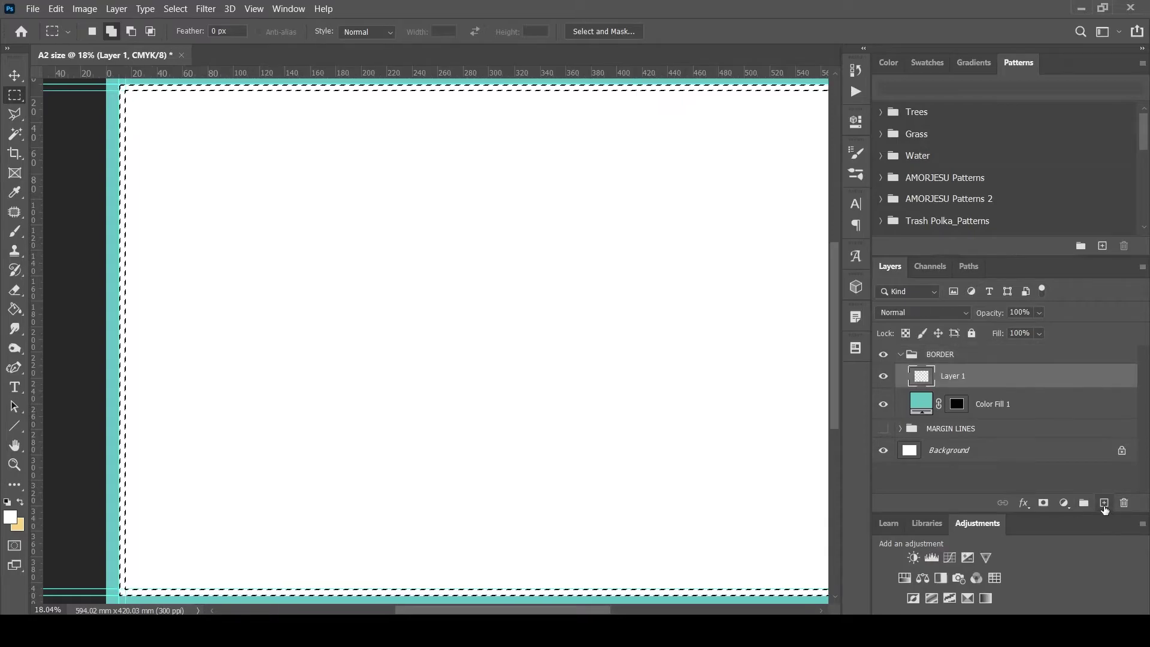
{"action": "left_click", "coordinate": [1065, 503]}
{"action": "left_click", "coordinate": [1089, 248]}
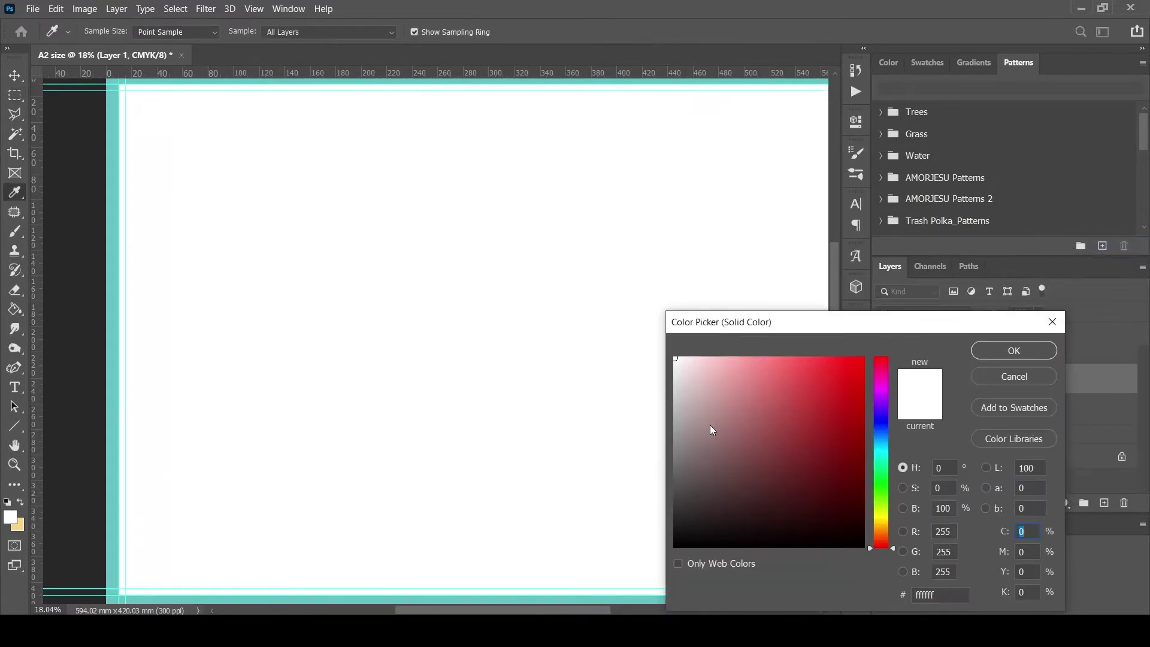
{"action": "left_click", "coordinate": [826, 390]}
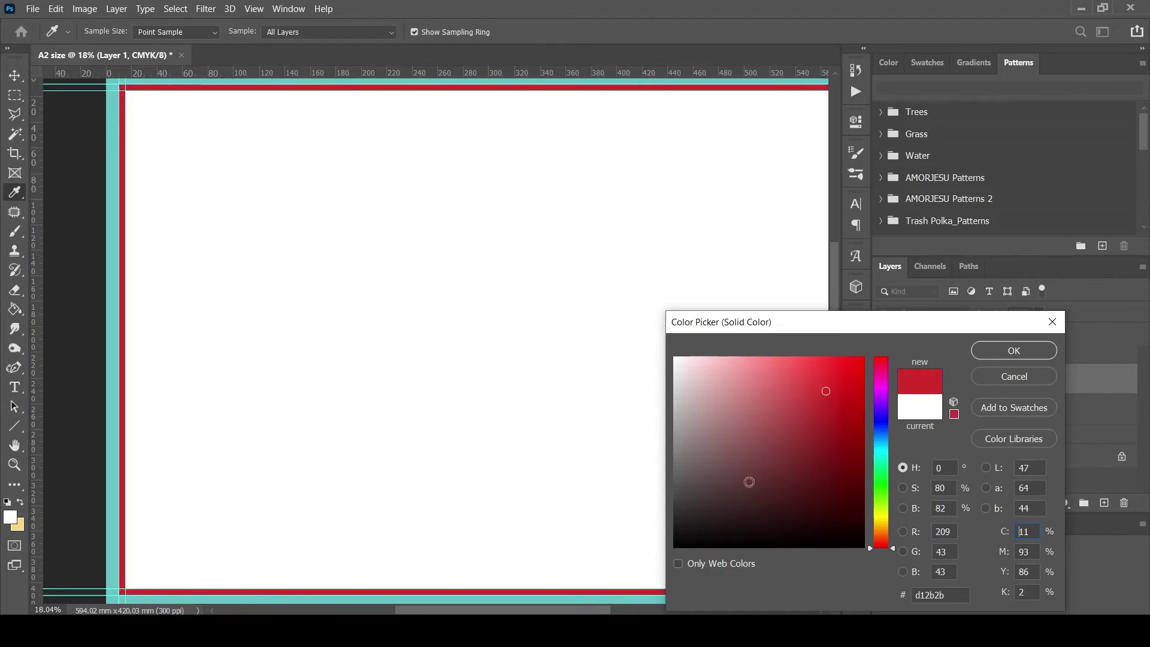
{"action": "left_click_drag", "start_coordinate": [680, 542], "coordinate": [680, 463]}
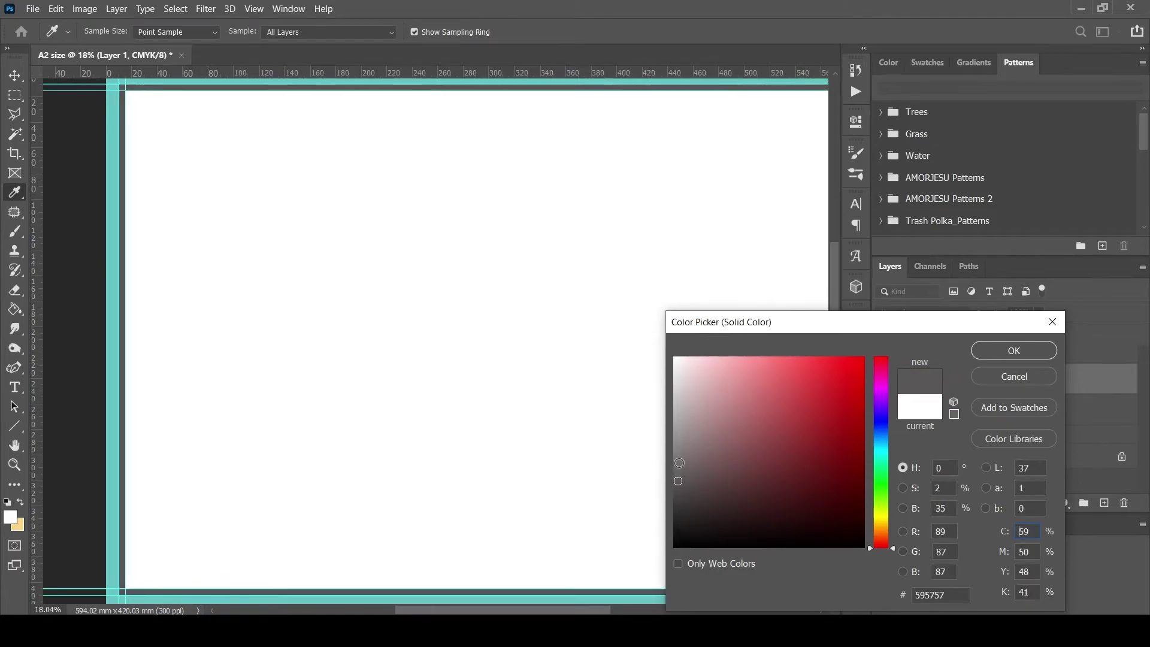
{"action": "left_click", "coordinate": [992, 352]}
Change the outer border's fill to a more saturated turquoise.
{"action": "key", "text": "ctrl+0"}
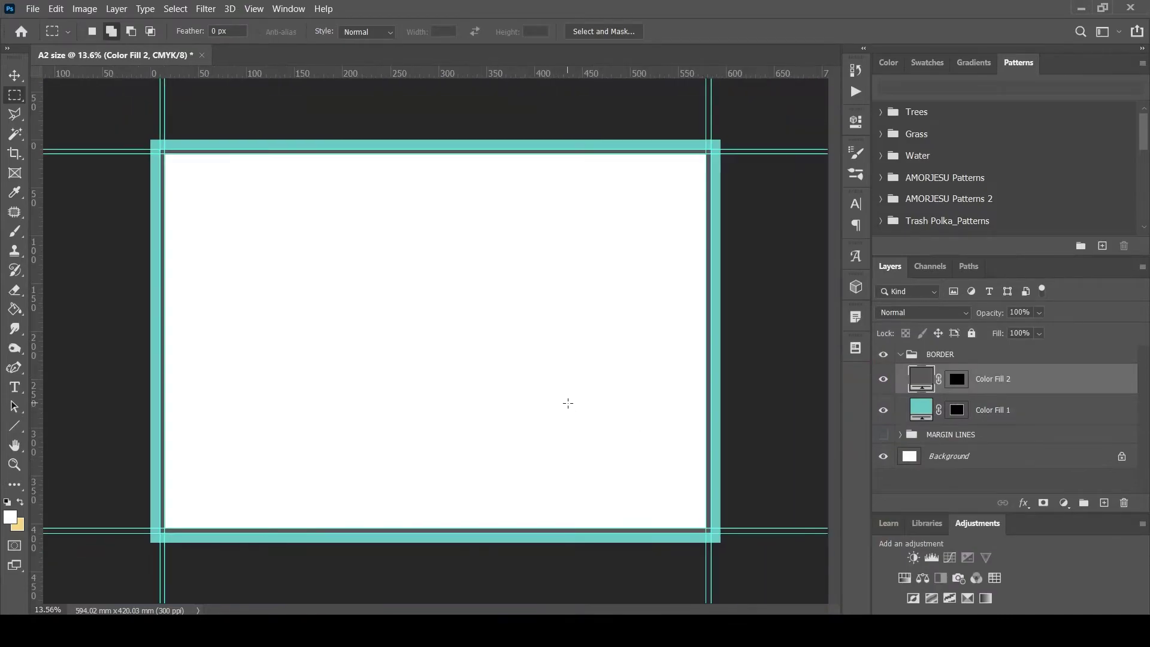
{"action": "double_click", "coordinate": [921, 411]}
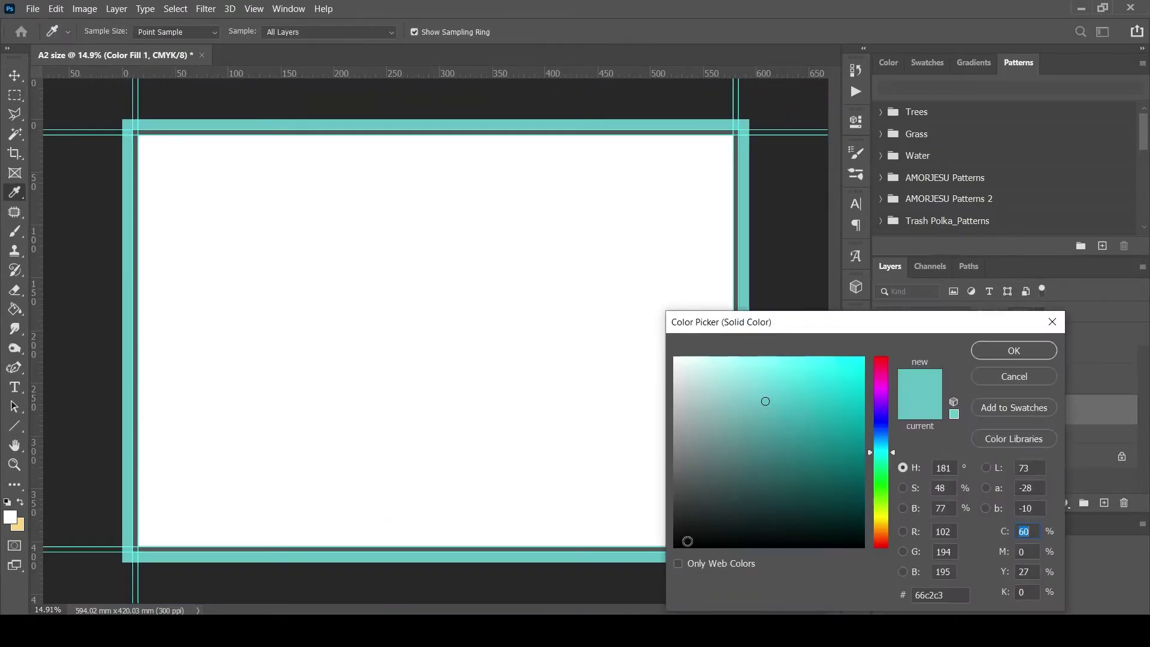
{"action": "mouse_move", "coordinate": [763, 401]}
{"action": "left_mouse_down"}
{"action": "mouse_move", "coordinate": [799, 477]}
{"action": "mouse_move", "coordinate": [725, 421]}
{"action": "mouse_move", "coordinate": [834, 531]}
{"action": "mouse_move", "coordinate": [821, 390]}
{"action": "mouse_move", "coordinate": [804, 399]}
{"action": "left_mouse_up"}
{"action": "left_click", "coordinate": [1006, 350]}
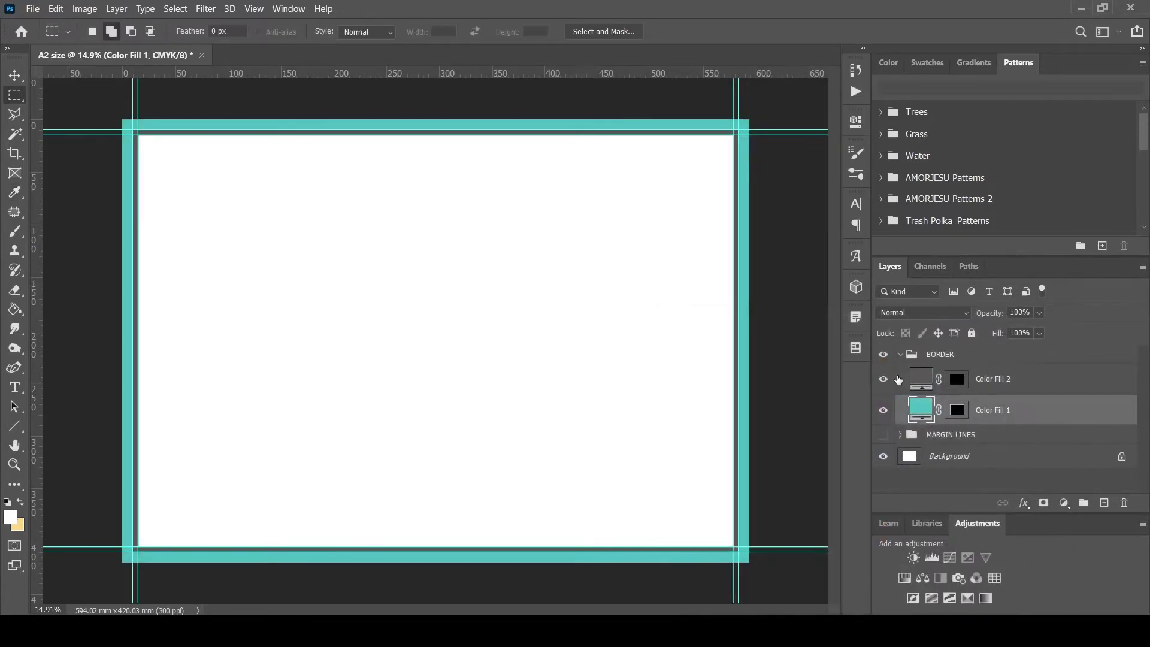
Change the inner border's fill to a darker grey.
{"action": "double_click", "coordinate": [956, 365]}
{"action": "mouse_move", "coordinate": [828, 383]}
{"action": "left_mouse_down"}
{"action": "mouse_move", "coordinate": [706, 483]}
{"action": "mouse_move", "coordinate": [687, 514]}
{"action": "mouse_move", "coordinate": [678, 494]}
{"action": "left_mouse_up"}
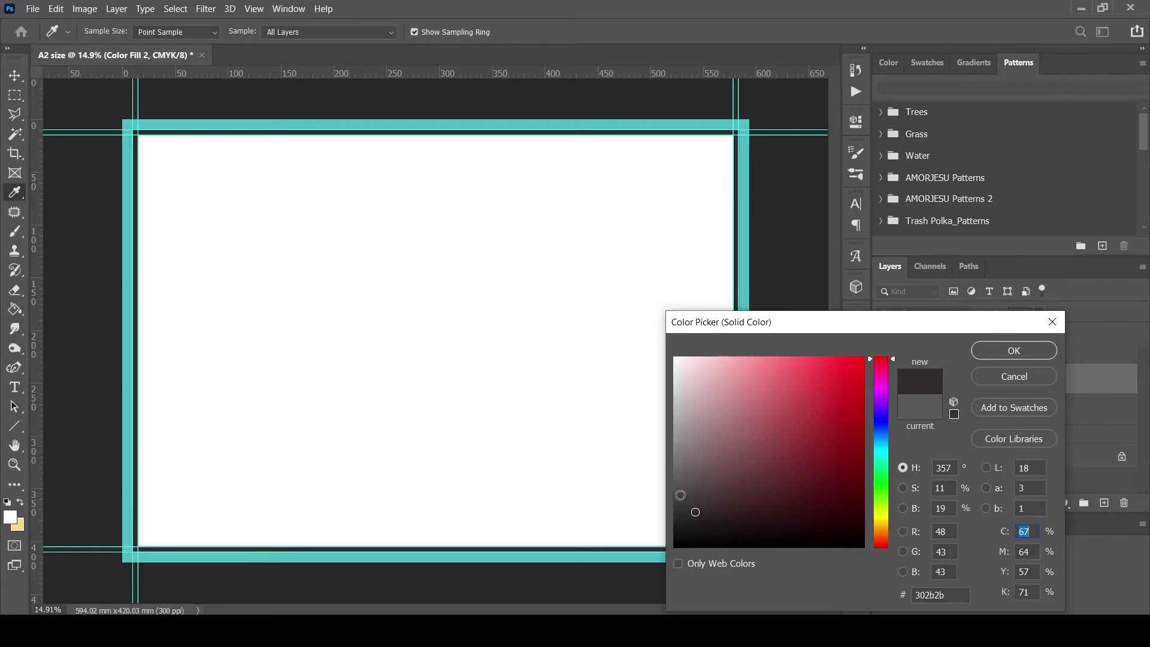
{"action": "left_click", "coordinate": [1022, 350]}
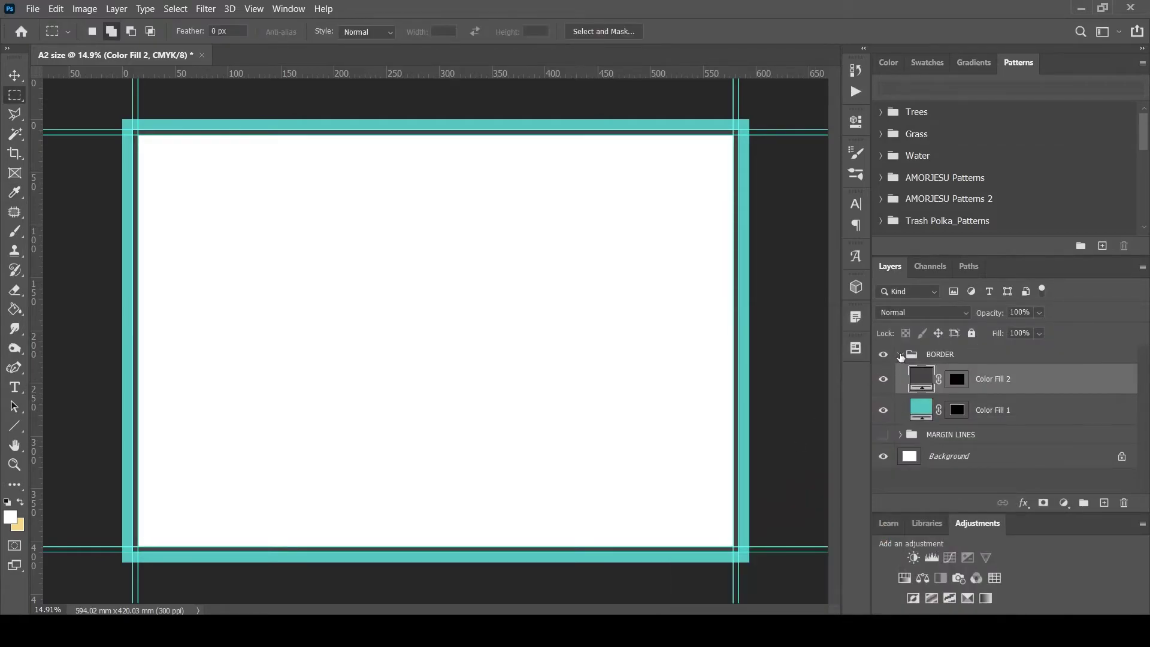
Clear the guides from the canvas and check the collapsed BORDER group by hiding and reshowing it.
{"action": "left_click", "coordinate": [900, 356]}
{"action": "key", "text": "v"}
{"action": "left_click", "coordinate": [883, 354]}
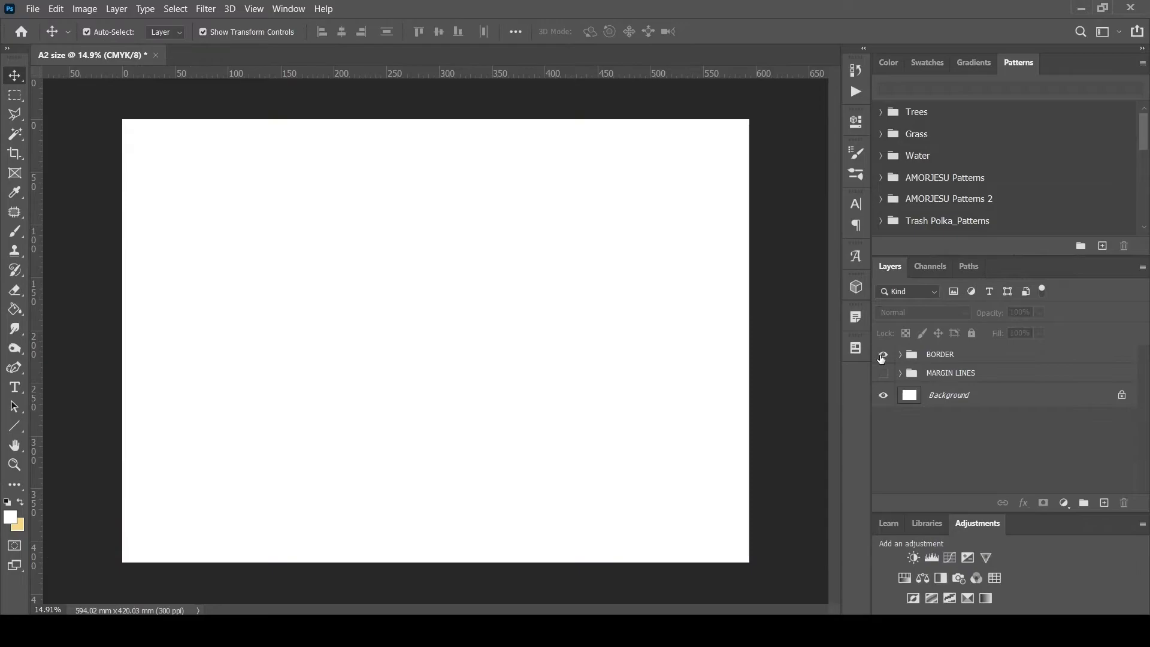
{"action": "left_click", "coordinate": [883, 356]}
{"action": "left_click", "coordinate": [883, 355]}
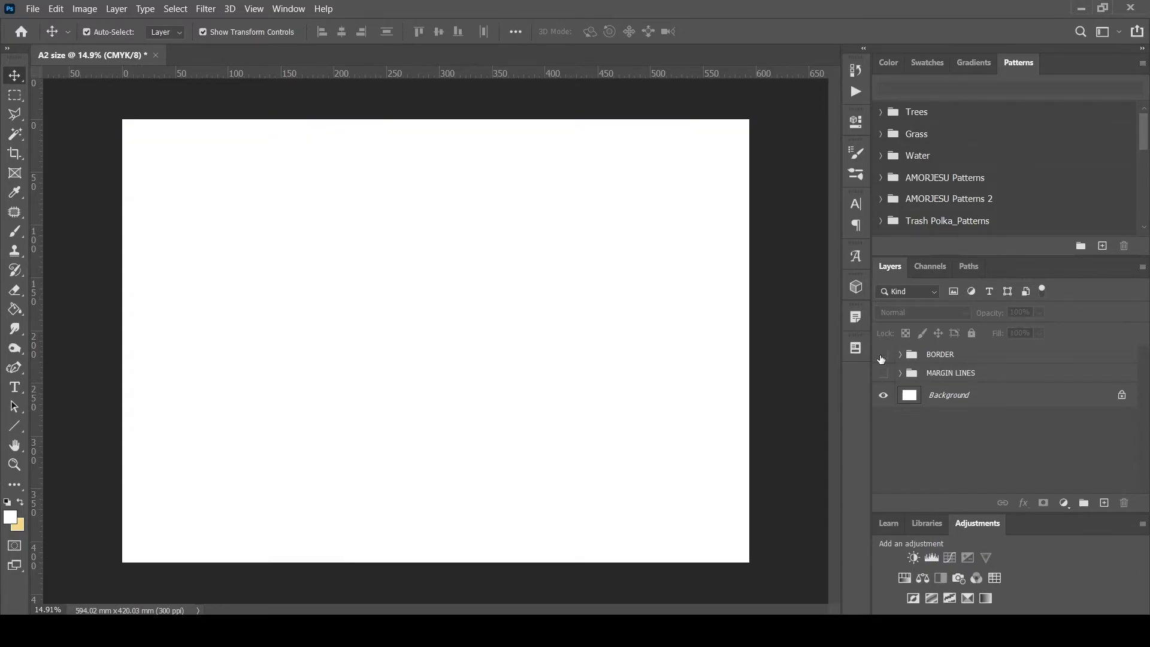
{"action": "left_click", "coordinate": [883, 355]}
{"action": "left_click", "coordinate": [883, 355]}
{"action": "left_click", "coordinate": [883, 356]}
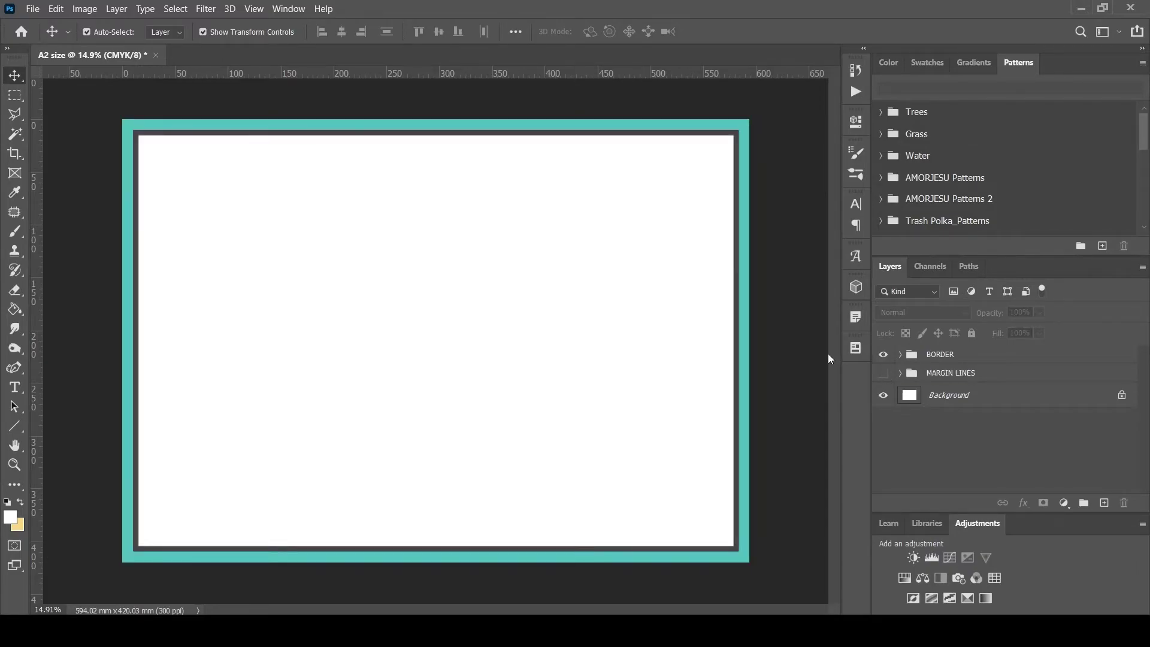
Fill a full-width strip along the sheet's bottom edge with a black Solid Color layer placed beneath both border fills.
{"action": "left_click", "coordinate": [15, 96]}
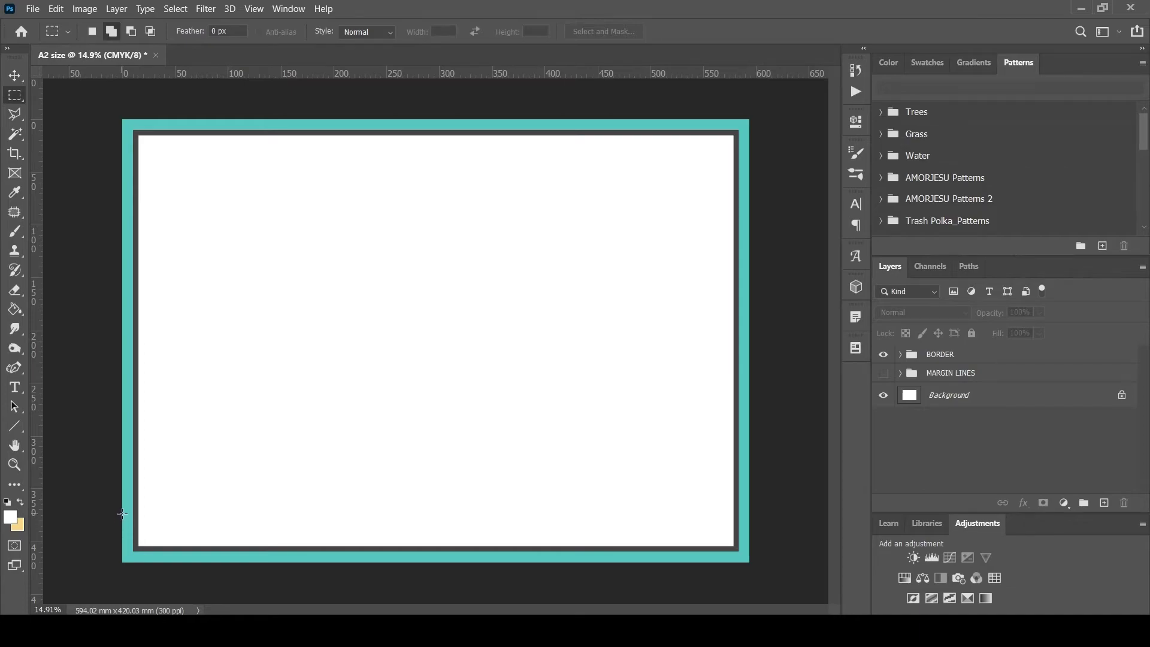
{"action": "left_click_drag", "start_coordinate": [123, 513], "coordinate": [751, 572]}
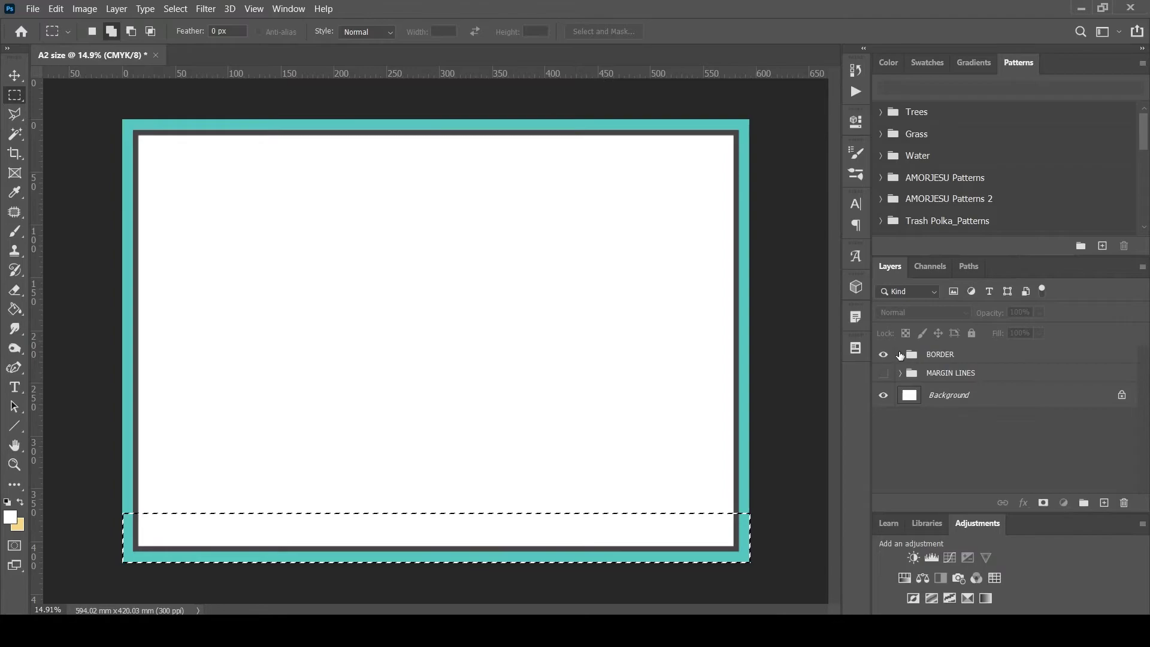
{"action": "left_click", "coordinate": [901, 355]}
{"action": "left_click", "coordinate": [1064, 503]}
{"action": "left_click", "coordinate": [1047, 247]}
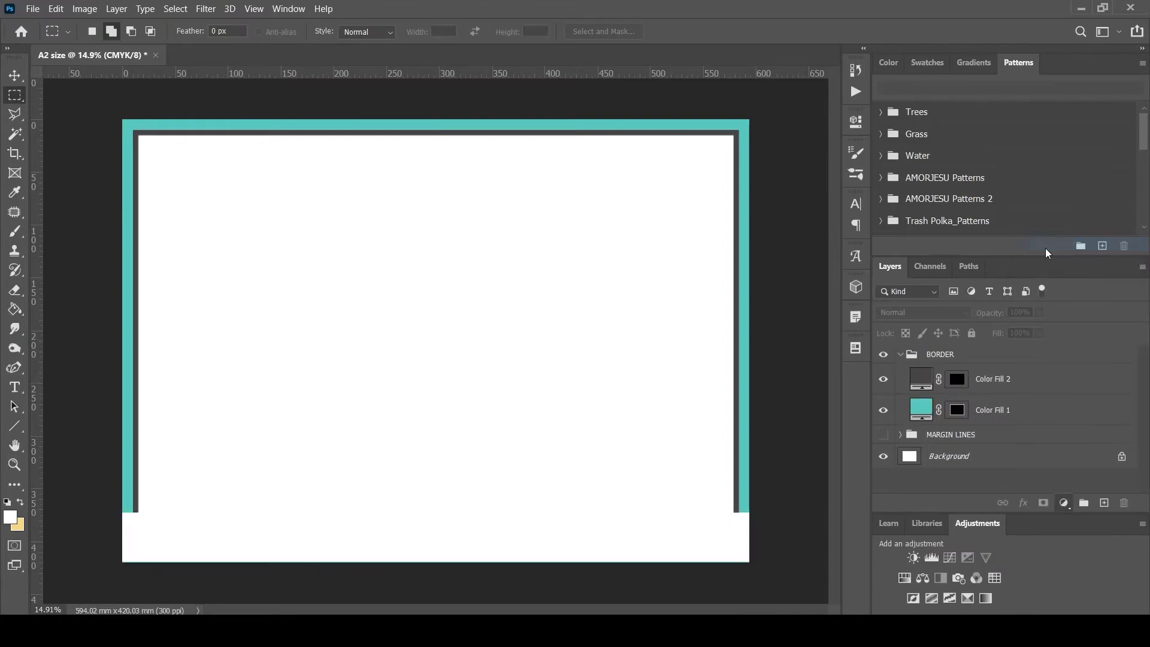
{"action": "left_click_drag", "start_coordinate": [693, 488], "coordinate": [673, 546]}
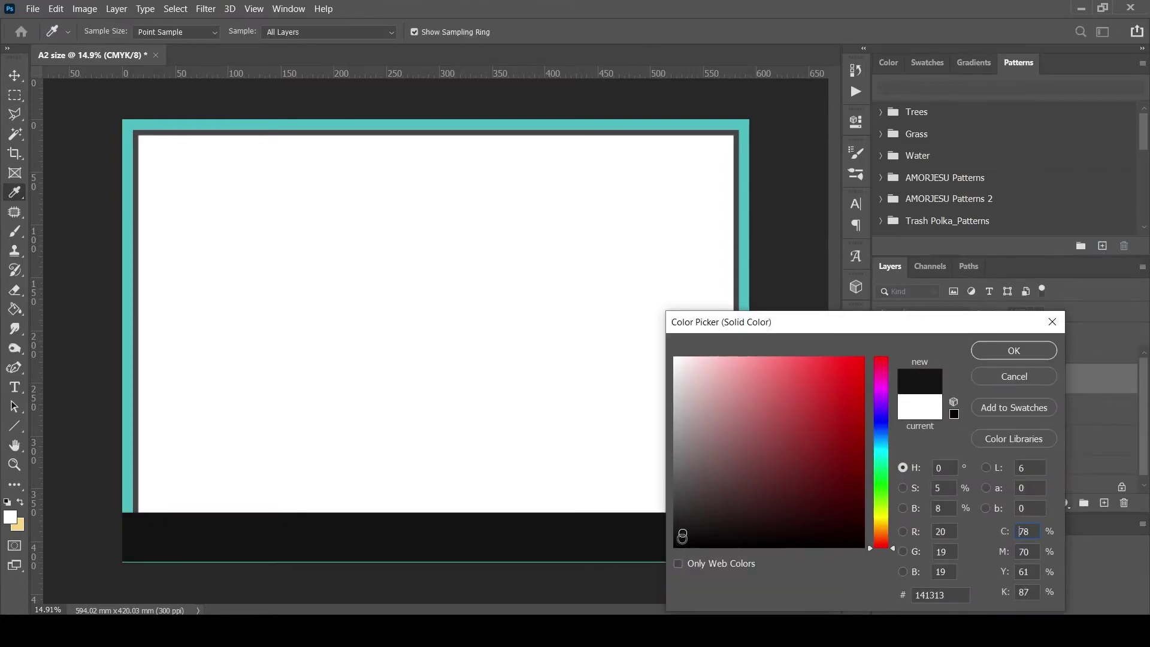
{"action": "left_click", "coordinate": [1029, 350]}
{"action": "left_click_drag", "start_coordinate": [1021, 381], "coordinate": [1032, 455]}
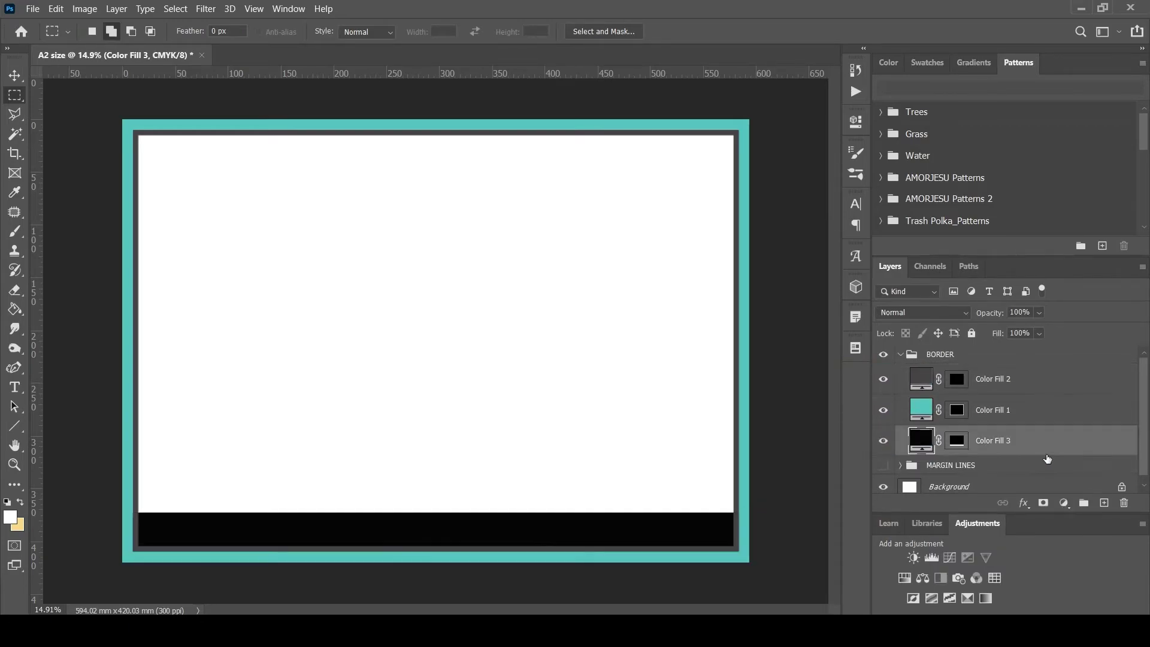
Recolour the bottom strip's fill with the dark grey sampled from the inner border.
{"action": "double_click", "coordinate": [921, 440]}
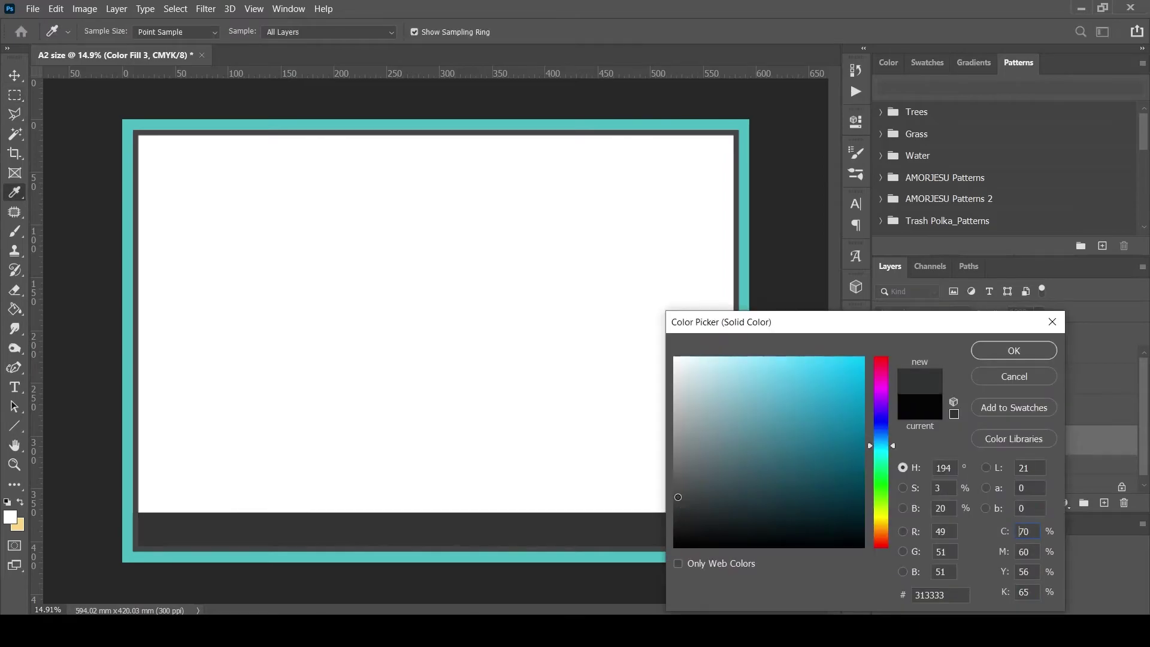
{"action": "left_click", "coordinate": [136, 391]}
{"action": "left_click", "coordinate": [132, 409]}
{"action": "left_click", "coordinate": [135, 409]}
{"action": "left_click", "coordinate": [1001, 350]}
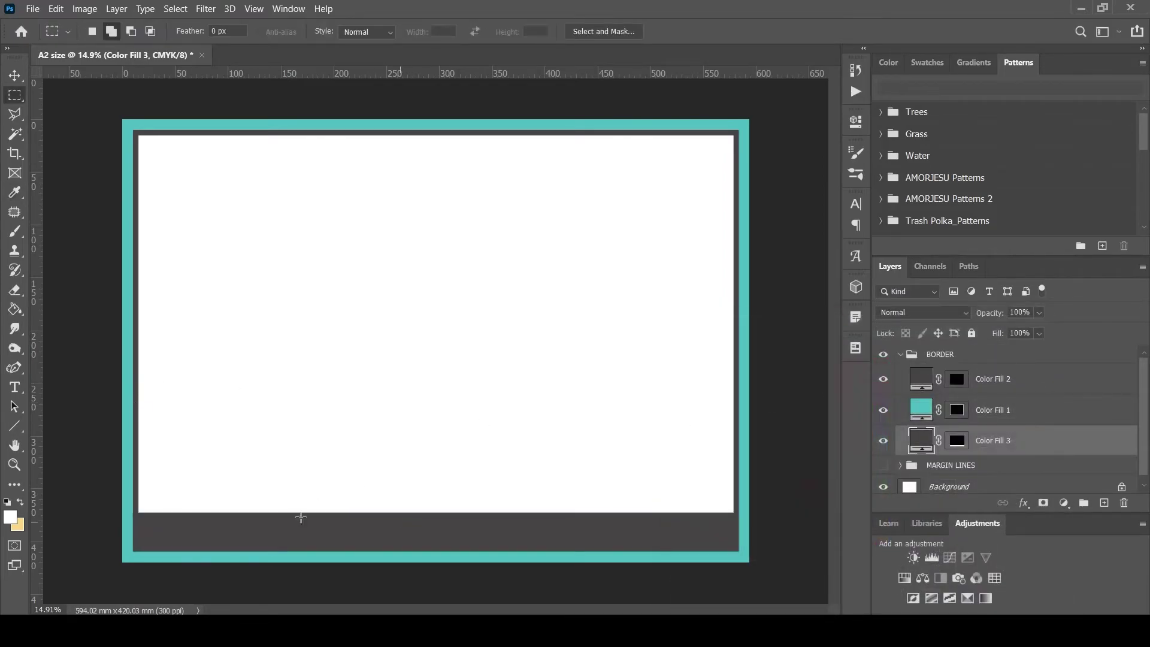
Add the white text SHEET TEMPLATE at a size of 15 mm on the grey bottom strip.
{"action": "left_click", "coordinate": [15, 386]}
{"action": "left_click", "coordinate": [242, 529]}
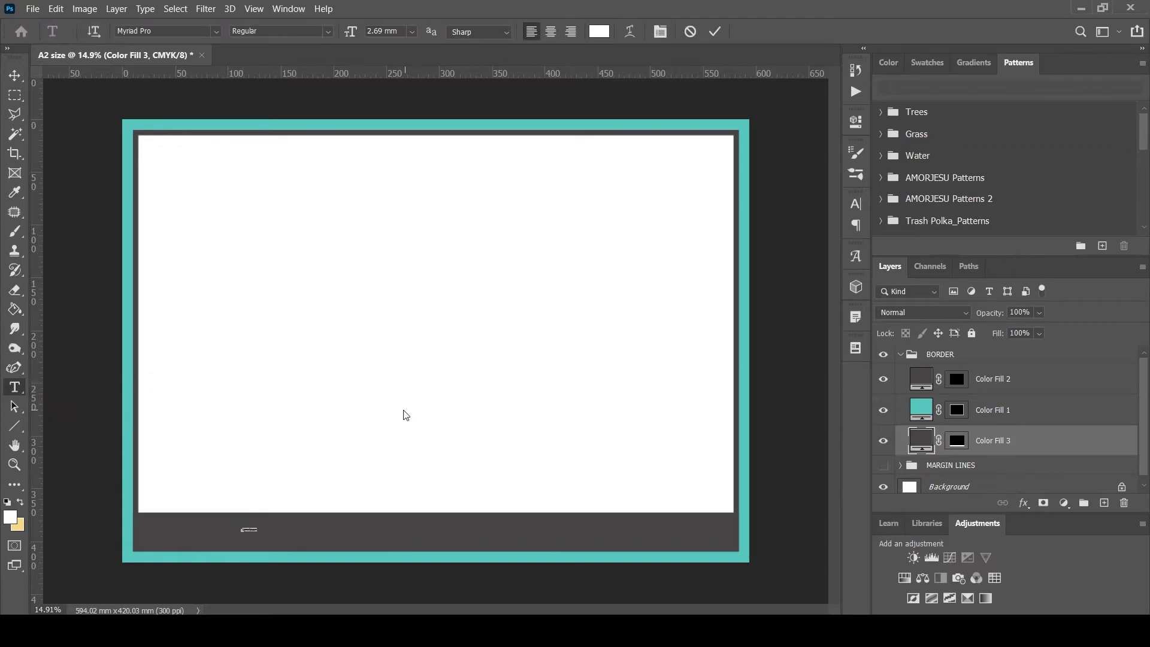
{"action": "left_click", "coordinate": [412, 33]}
{"action": "left_click", "coordinate": [390, 190]}
{"action": "left_click", "coordinate": [412, 33]}
{"action": "left_click", "coordinate": [402, 157]}
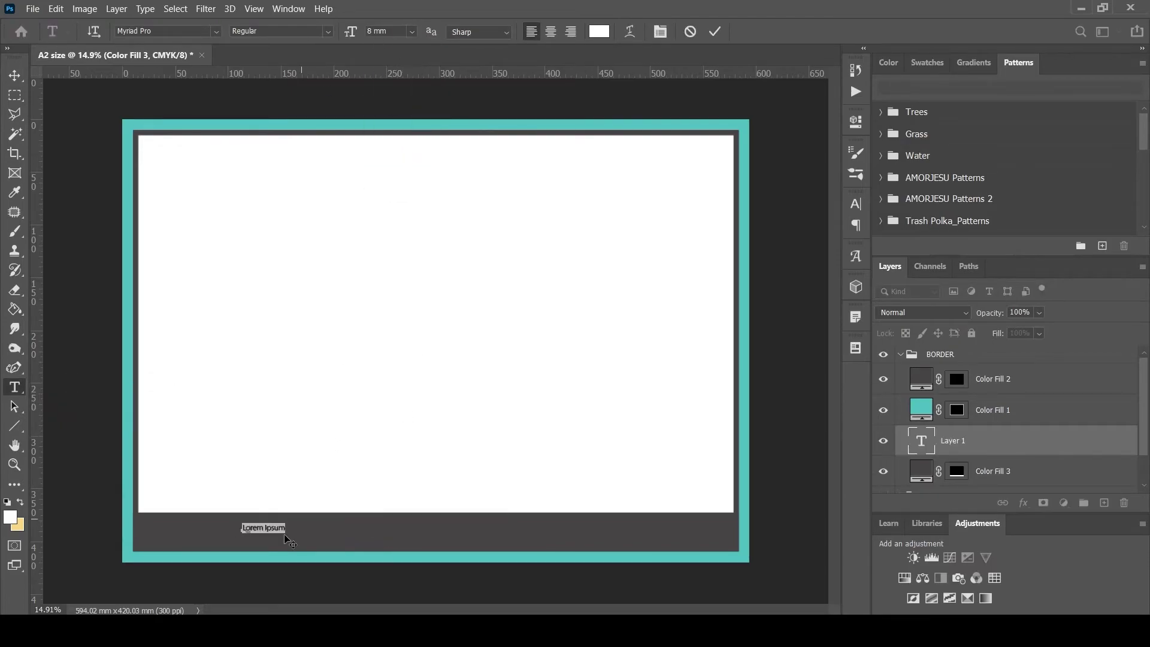
{"action": "scroll", "coordinate": [230, 540], "scroll_direction": "up", "scroll_amount": 5}
{"action": "scroll", "coordinate": [195, 563], "scroll_direction": "down", "scroll_amount": 2}
{"action": "left_click", "coordinate": [413, 32]}
{"action": "left_click", "coordinate": [393, 179]}
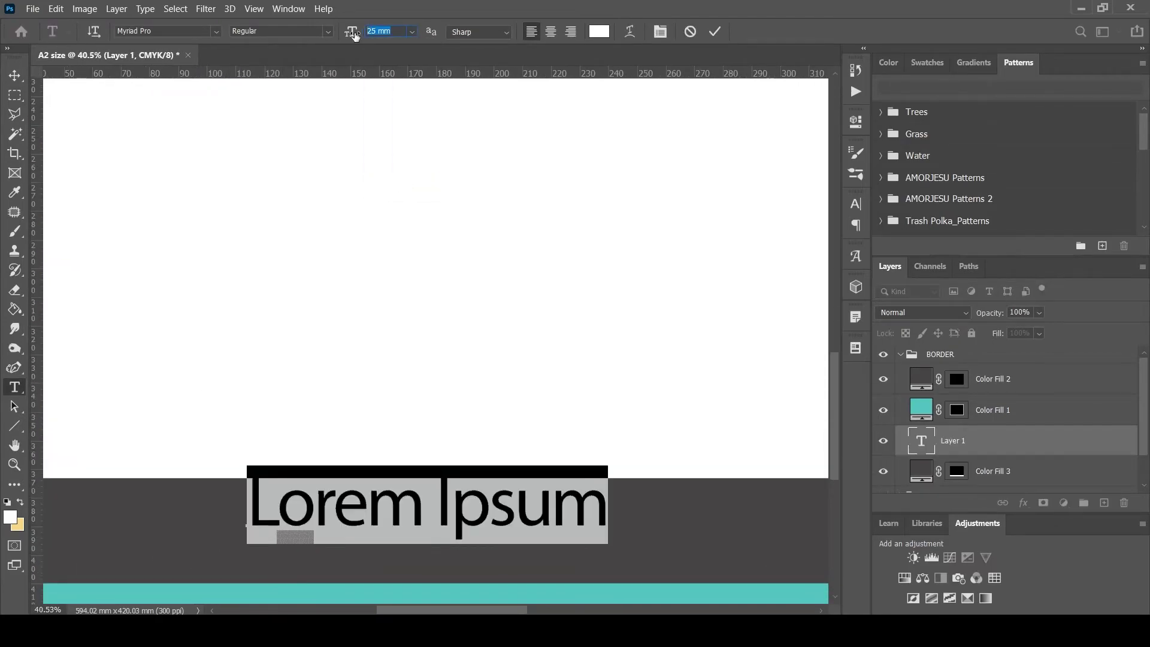
{"action": "type", "text": "15"}
{"action": "key", "text": "Return"}
{"action": "type", "text": "SHEET TEMPLATE"}
Change the font of the whole SHEET TEMPLATE text to BankGothic Md BT.
{"action": "key", "text": "ctrl+a"}
{"action": "left_click", "coordinate": [216, 32]}
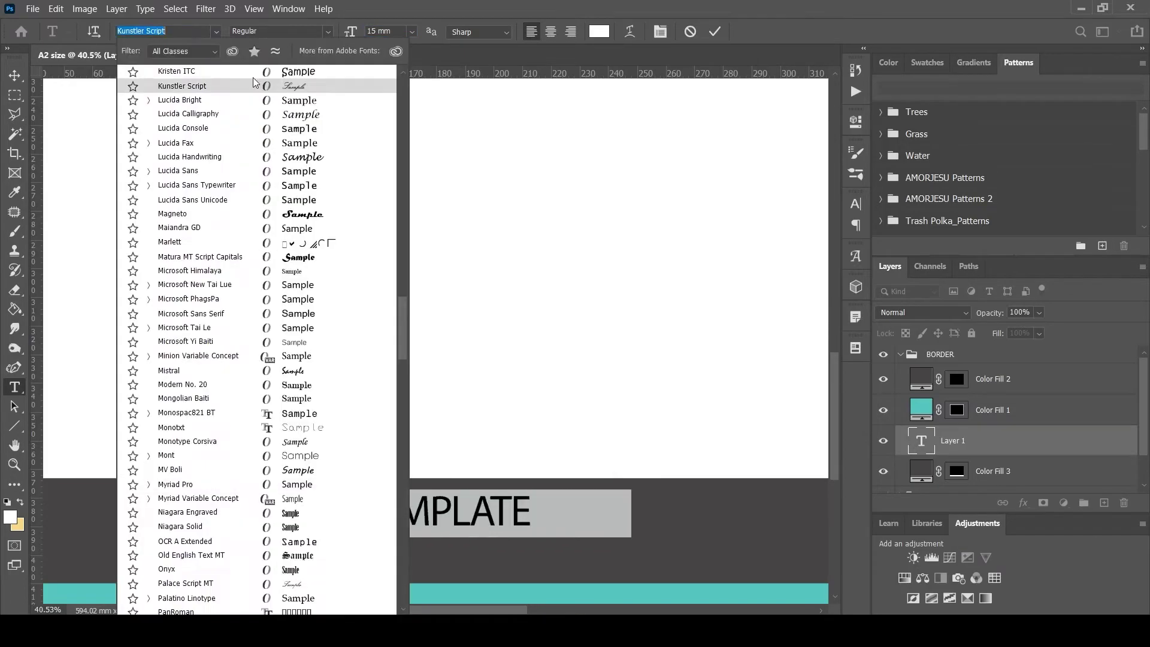
{"action": "left_click_drag", "start_coordinate": [395, 257], "coordinate": [396, 123]}
{"action": "left_click", "coordinate": [344, 129]}
Move the SHEET TEMPLATE text layer out of the BORDER group to the top of the stack and collapse the group.
{"action": "left_click_drag", "start_coordinate": [989, 440], "coordinate": [982, 349]}
{"action": "left_click", "coordinate": [899, 384]}
{"action": "left_click", "coordinate": [922, 460]}
Enlarge the SHEET TEMPLATE text proportionally so it fills more of the bottom strip.
{"action": "key", "text": "v"}
{"action": "left_click", "coordinate": [360, 514]}
{"action": "scroll", "coordinate": [646, 533], "scroll_direction": "down", "scroll_amount": 6}
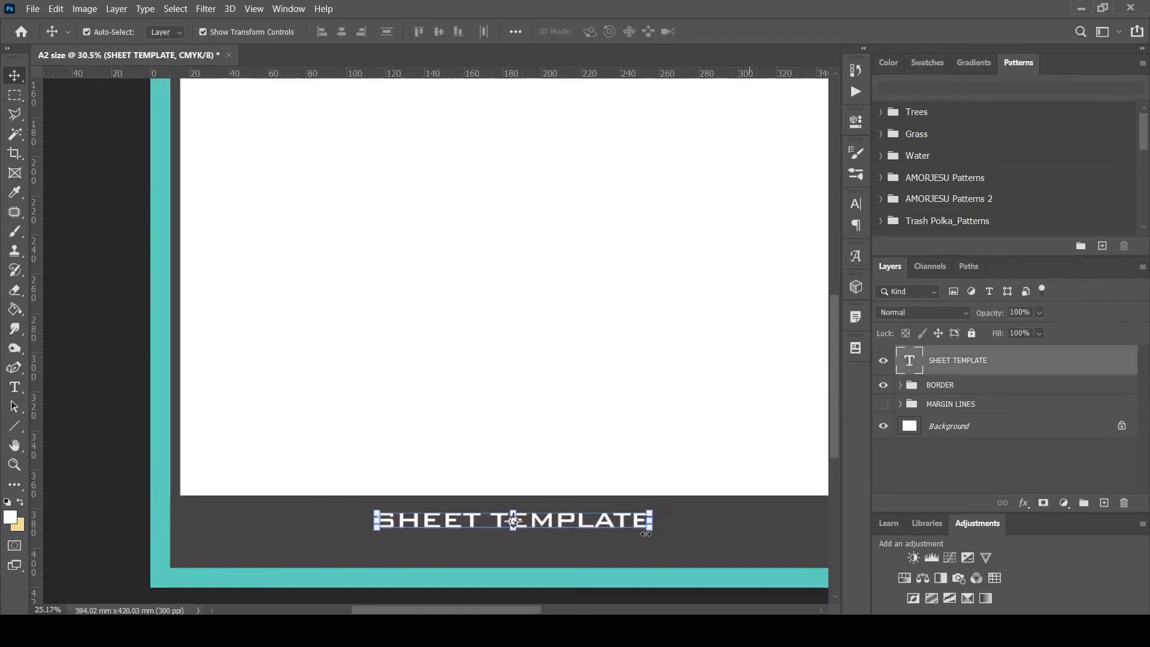
{"action": "left_click_drag", "start_coordinate": [651, 533], "coordinate": [801, 573]}
{"action": "scroll", "coordinate": [605, 480], "scroll_direction": "down", "scroll_amount": 5}
{"action": "key", "text": "Return"}
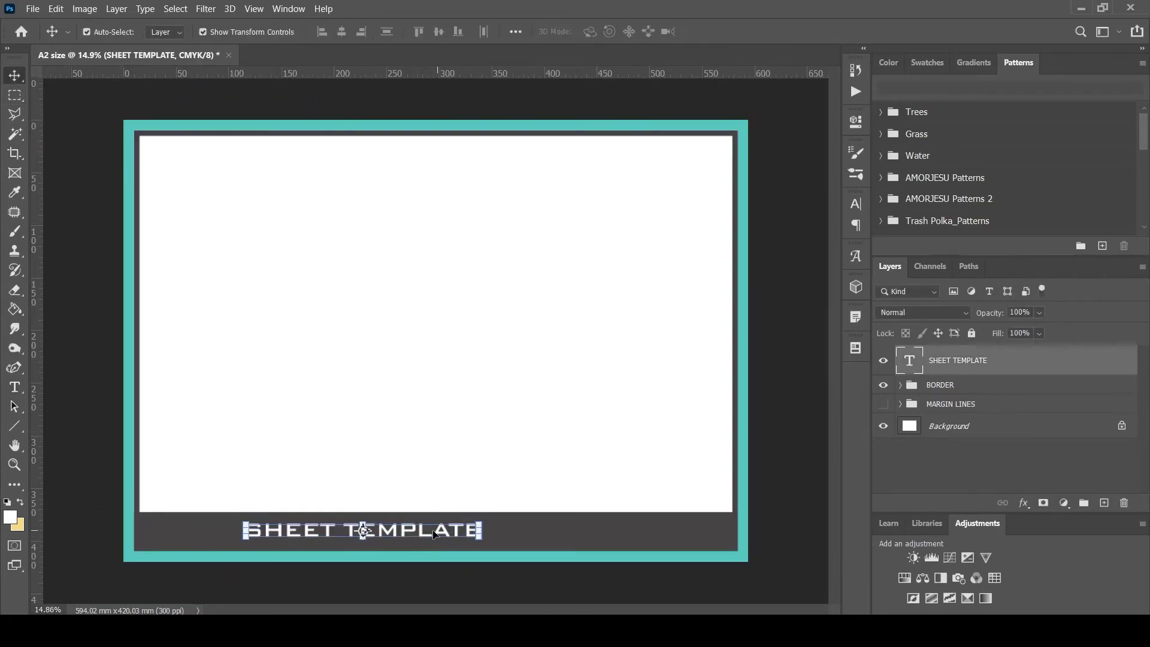
Shift the title slightly along the bottom strip and set its alignment reference to Canvas.
{"action": "left_click_drag", "start_coordinate": [413, 531], "coordinate": [442, 532]}
{"action": "left_click", "coordinate": [514, 31]}
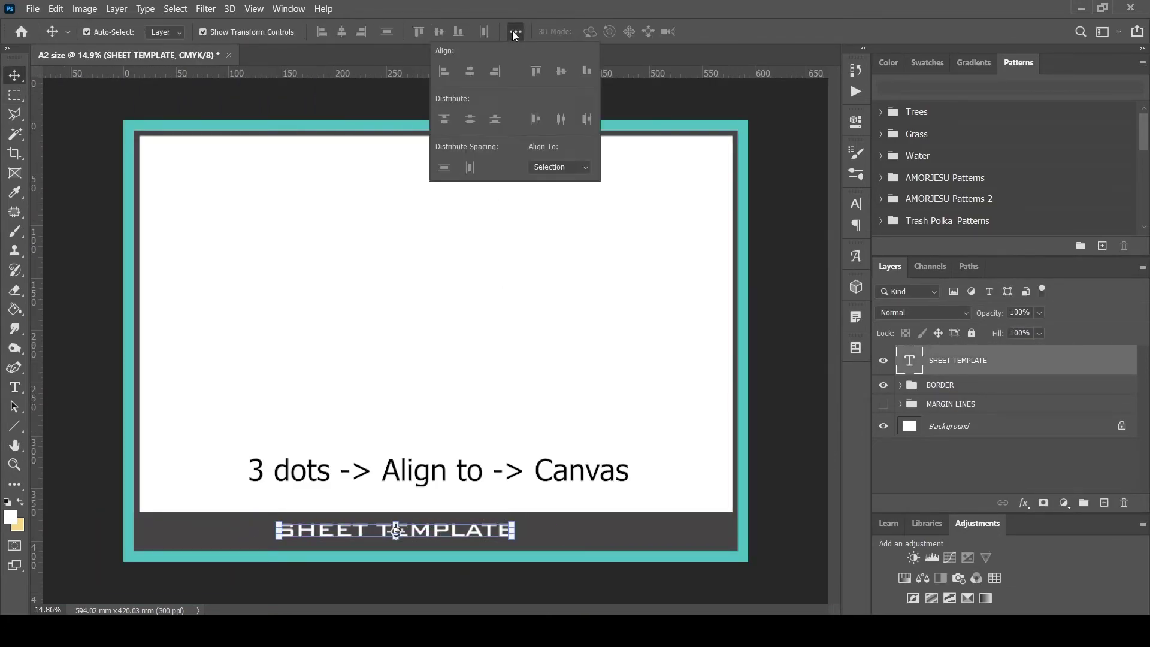
{"action": "left_click", "coordinate": [585, 166]}
{"action": "left_click", "coordinate": [581, 191]}
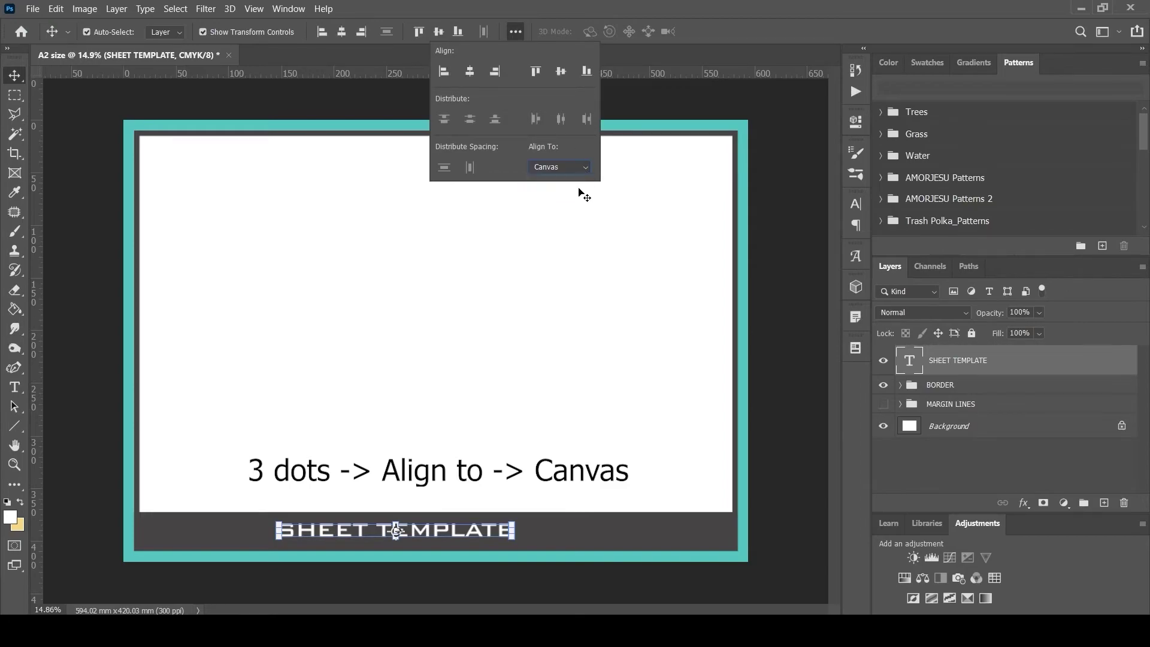
Test the title's alignments to the canvas and leave it horizontally centred on the canvas's bottom edge.
{"action": "left_click", "coordinate": [470, 71]}
{"action": "left_click", "coordinate": [443, 70]}
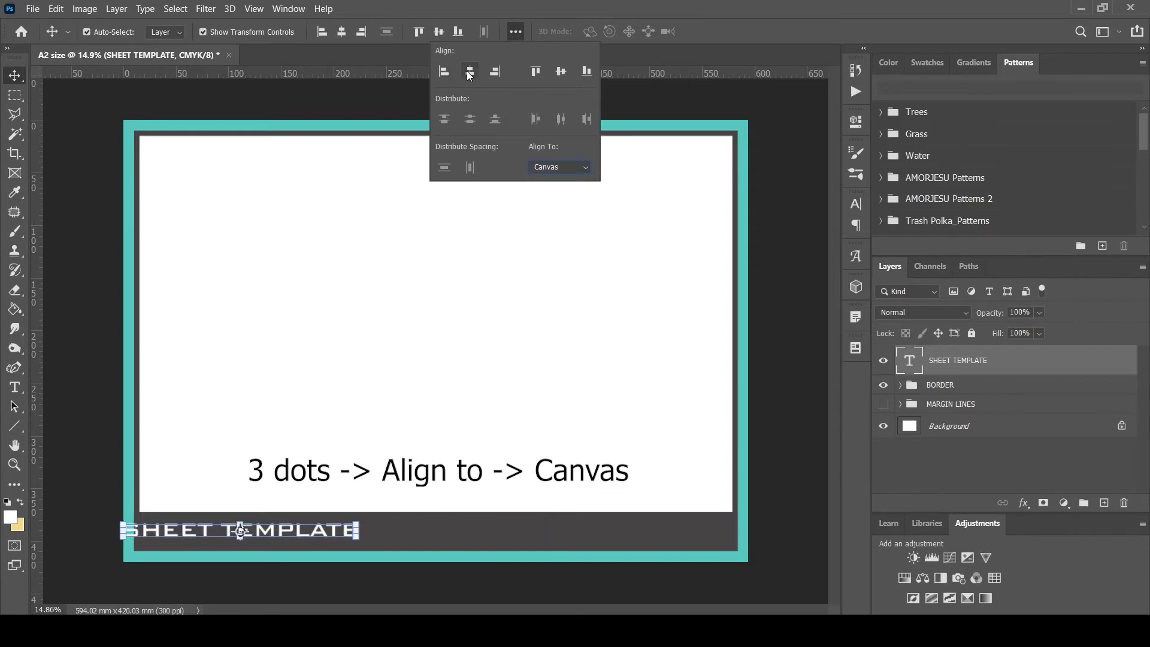
{"action": "left_click", "coordinate": [469, 72]}
{"action": "left_click", "coordinate": [494, 71]}
{"action": "left_click", "coordinate": [536, 71]}
{"action": "left_click", "coordinate": [586, 71]}
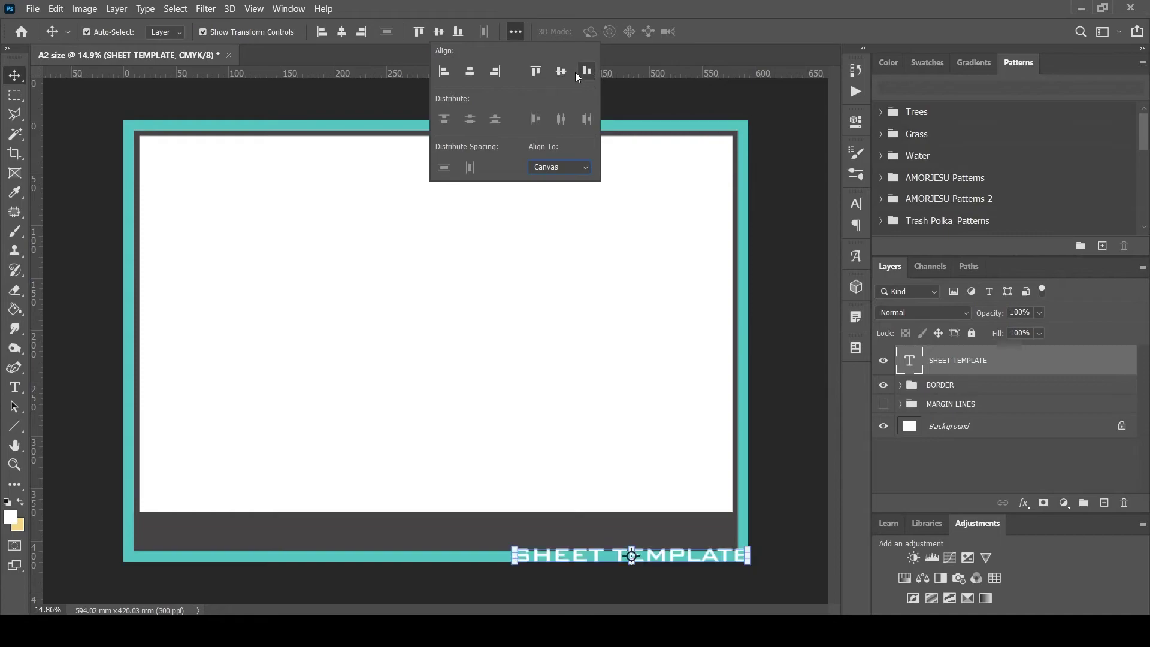
{"action": "left_click", "coordinate": [559, 72]}
{"action": "left_click", "coordinate": [469, 72]}
{"action": "left_click", "coordinate": [536, 71]}
{"action": "left_click", "coordinate": [585, 71]}
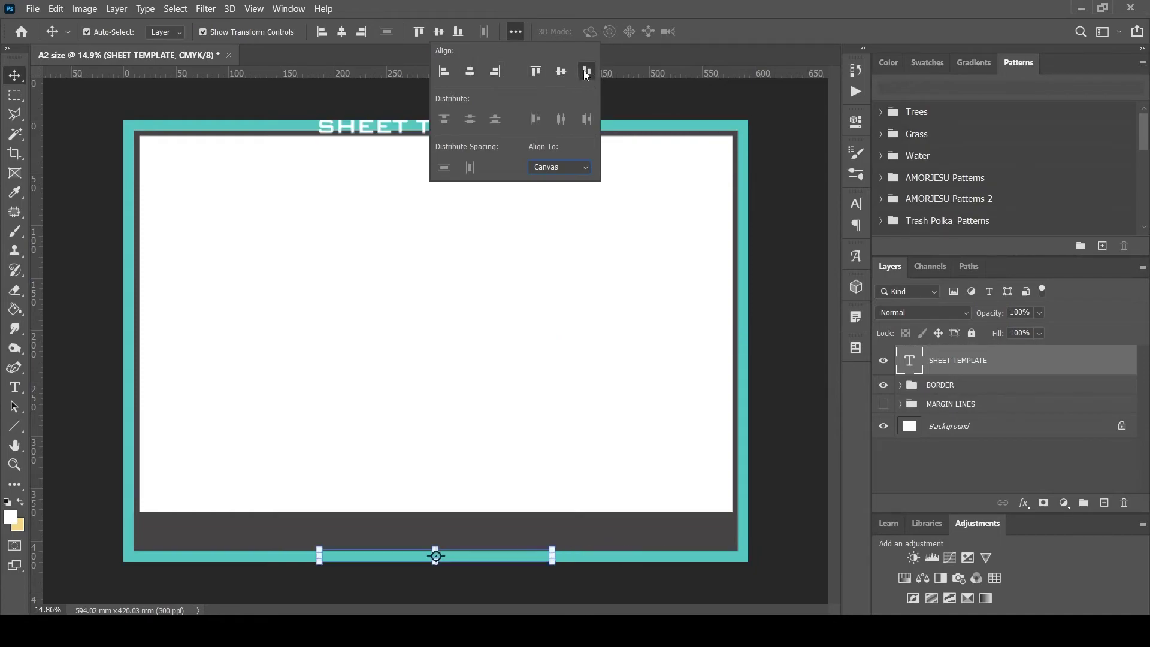
Nudge the title straight up into the vertical middle of the grey bottom strip and deselect it.
{"action": "left_click_drag", "start_coordinate": [483, 553], "coordinate": [483, 542]}
{"action": "key", "text": "ctrl"}
{"action": "key", "text": "ctrl+Up"}
{"action": "key", "text": "ctrl+Up"}
{"action": "key", "text": "ctrl+Up"}
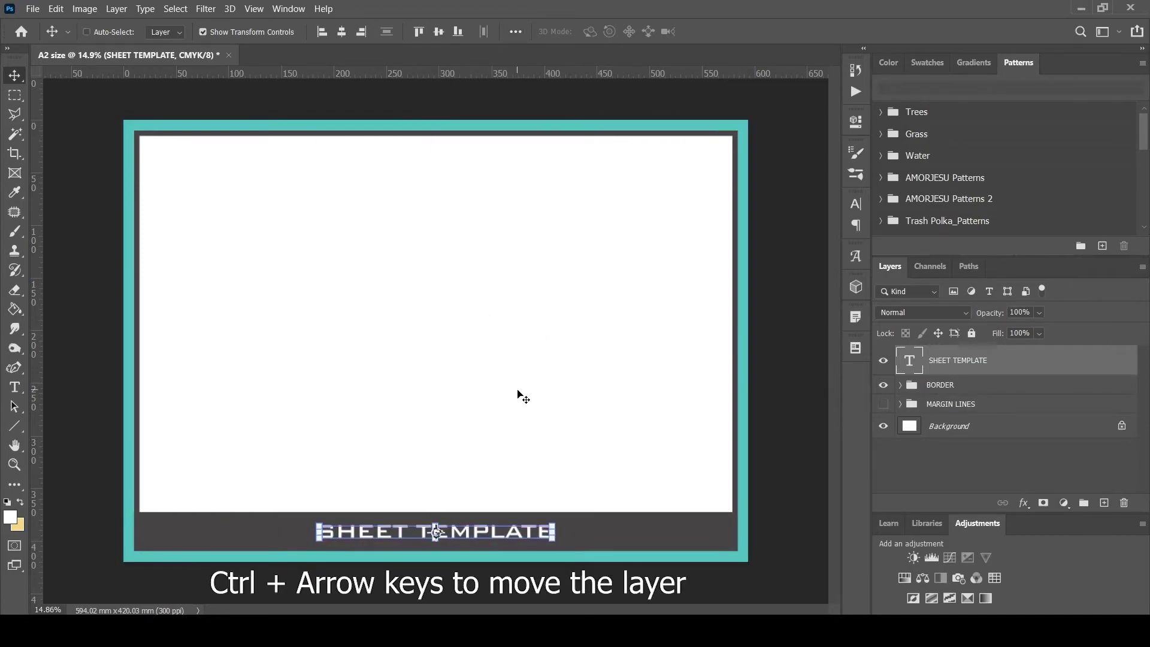
{"action": "left_click", "coordinate": [393, 249]}
Create a new layer group and move the title text, BORDER and MARGIN LINES groups into it.
{"action": "left_click", "coordinate": [1084, 502]}
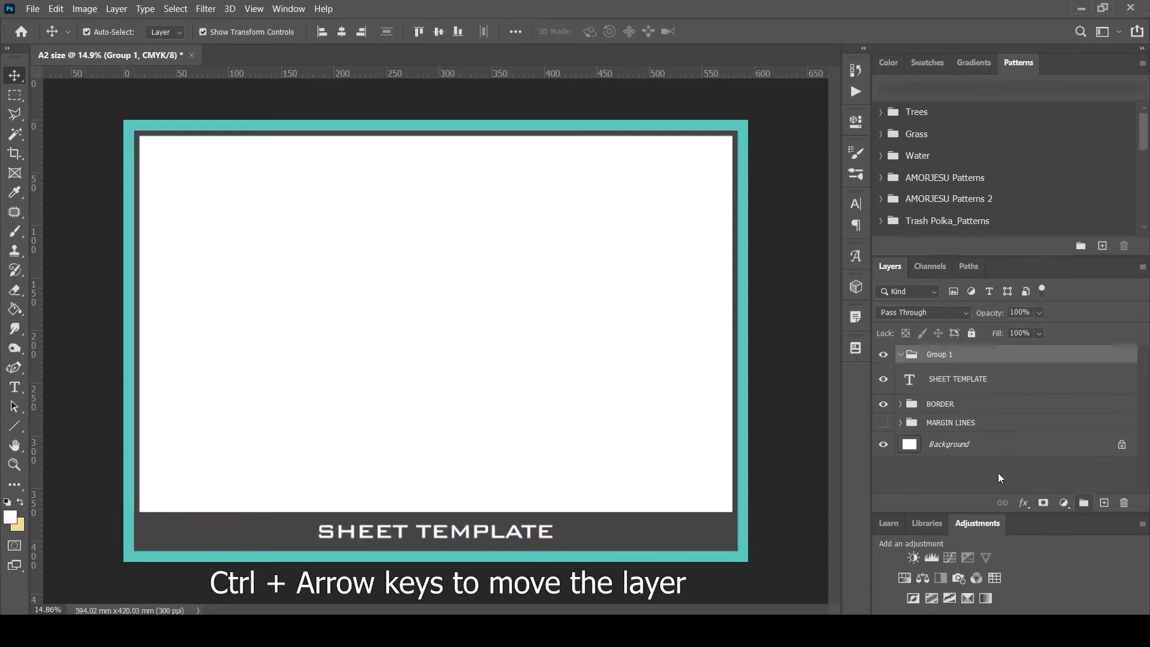
{"action": "left_click", "coordinate": [986, 463]}
{"action": "left_click", "coordinate": [957, 421], "text": "ctrl"}
{"action": "left_click", "coordinate": [957, 402], "text": "ctrl"}
{"action": "left_click", "coordinate": [957, 401], "text": "ctrl"}
{"action": "left_click", "coordinate": [954, 379], "text": "ctrl"}
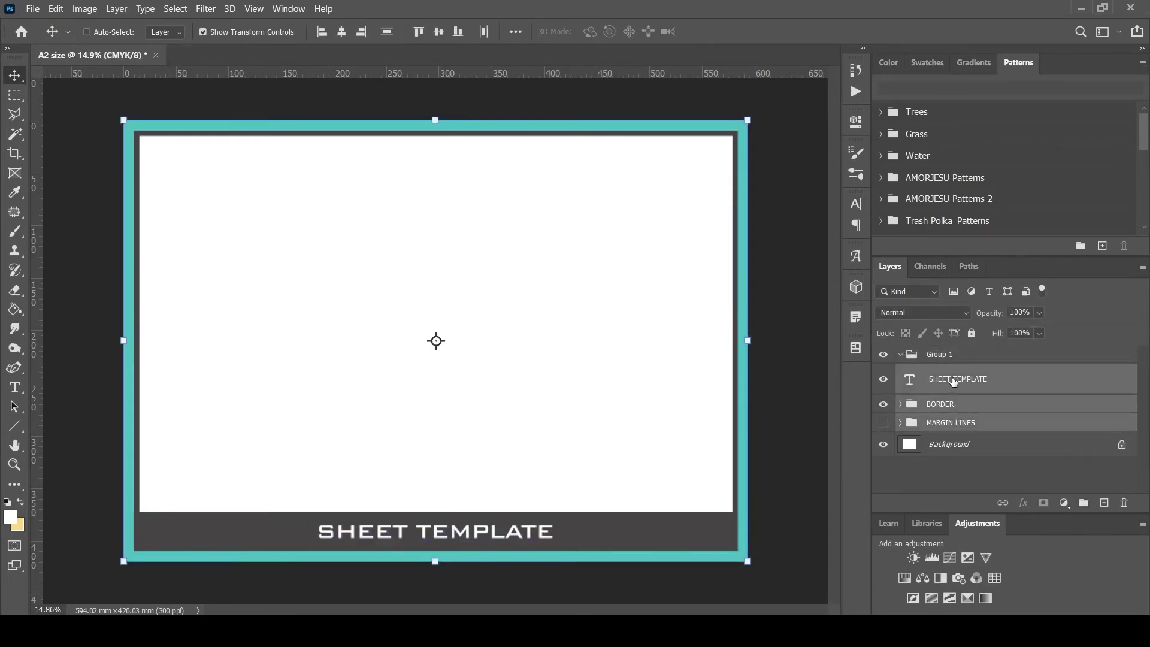
{"action": "left_click_drag", "start_coordinate": [954, 378], "coordinate": [906, 365]}
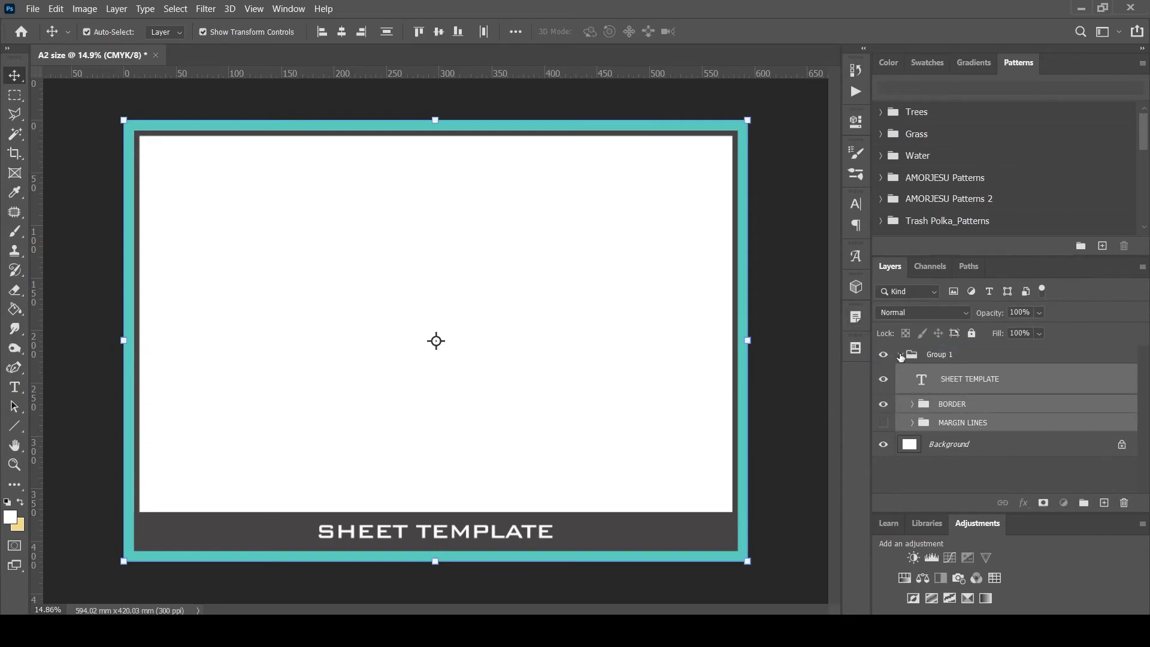
Rename the new group SHEET TEMPLATE and keep it collapsed.
{"action": "left_click", "coordinate": [902, 358]}
{"action": "double_click", "coordinate": [939, 354]}
{"action": "type", "text": "SHEET TEMPLATE"}
{"action": "left_click", "coordinate": [932, 440]}
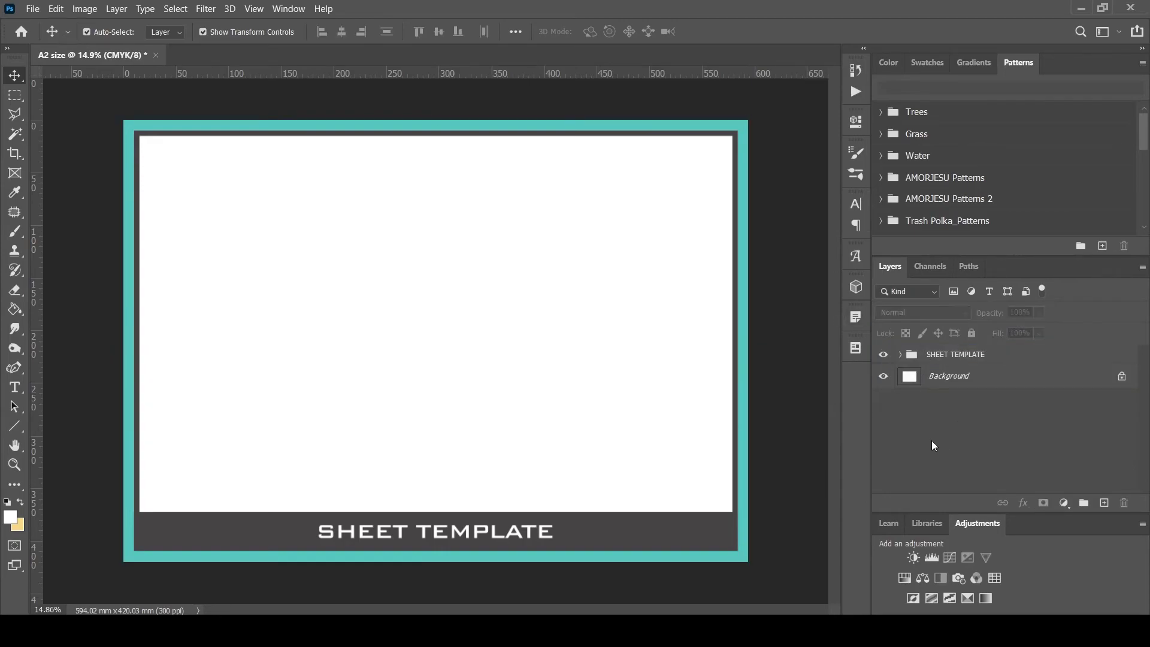
{"action": "left_click", "coordinate": [900, 355]}
{"action": "left_click", "coordinate": [900, 355]}
Outline a triangular selection across the sheet's upper-right corner with the Polygonal Lasso tool, overlapping the turquoise border.
{"action": "left_click", "coordinate": [15, 117]}
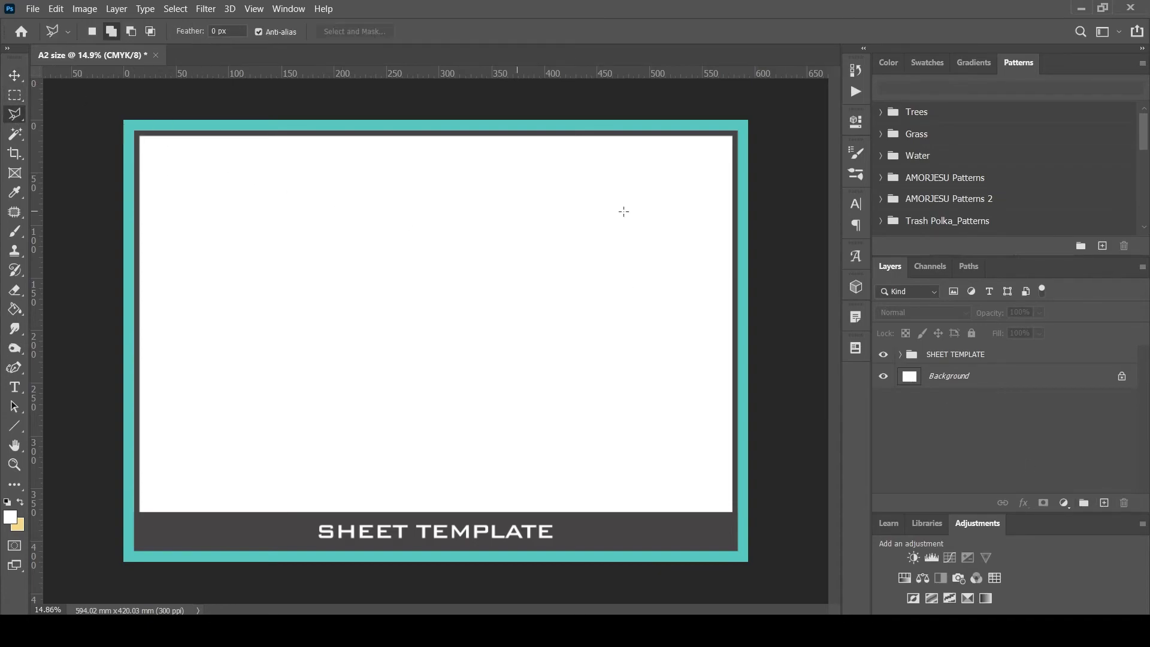
{"action": "scroll", "coordinate": [732, 132], "scroll_direction": "up", "scroll_amount": 5}
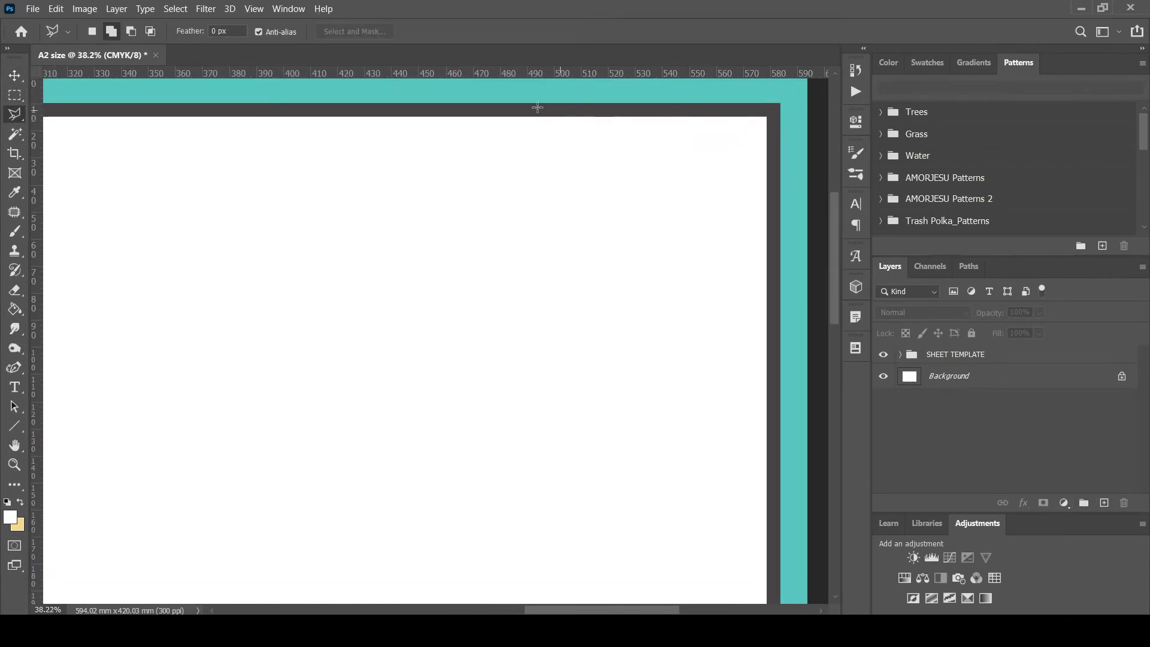
{"action": "mouse_move", "coordinate": [397, 96]}
{"action": "left_mouse_down"}
{"action": "mouse_move", "coordinate": [700, 93]}
{"action": "mouse_move", "coordinate": [788, 457]}
{"action": "left_mouse_up"}
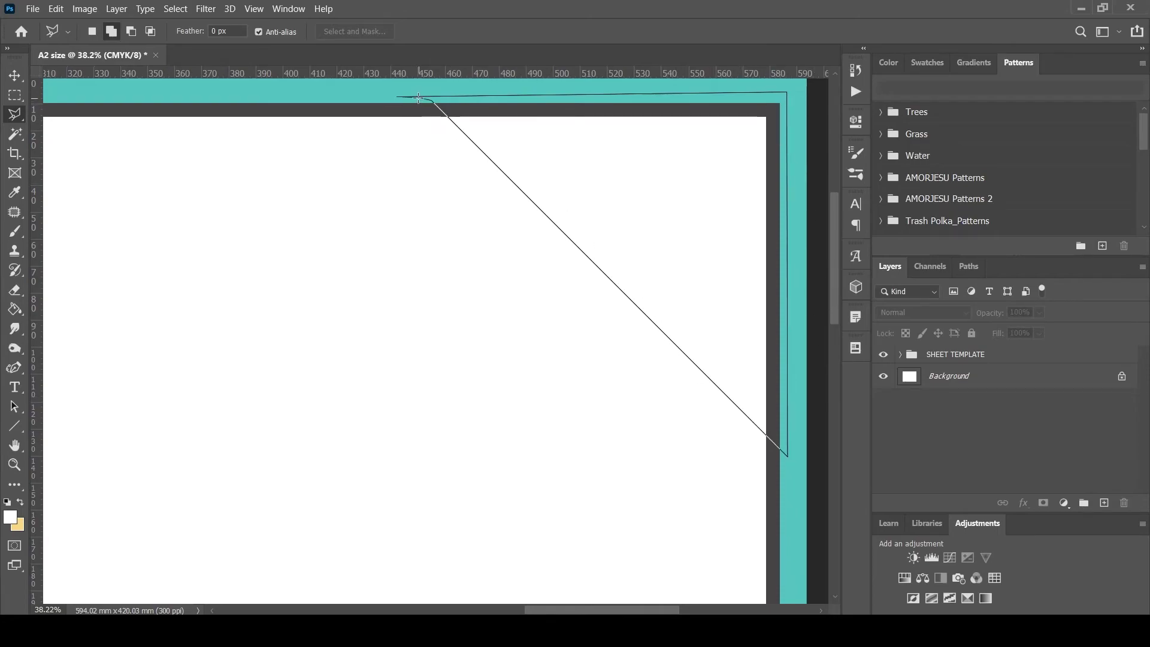
{"action": "double_click", "coordinate": [418, 98]}
Fill the corner triangle selection with a Solid Color layer in the dark grey sampled from the inner border.
{"action": "left_click", "coordinate": [1104, 503]}
{"action": "left_click", "coordinate": [1064, 502]}
{"action": "left_click", "coordinate": [1055, 241]}
{"action": "left_click", "coordinate": [413, 109]}
{"action": "left_click", "coordinate": [1021, 352]}
Move the corner triangle's fill layer into the BORDER group, directly beneath the turquoise border fill.
{"action": "left_click", "coordinate": [901, 385]}
{"action": "left_click_drag", "start_coordinate": [1015, 362], "coordinate": [1012, 437]}
{"action": "left_click", "coordinate": [912, 404]}
{"action": "left_click_drag", "start_coordinate": [1009, 392], "coordinate": [1009, 466]}
Add the sheet number 1 as white text on the grey corner triangle.
{"action": "scroll", "coordinate": [729, 333], "scroll_direction": "down", "scroll_amount": 6}
{"action": "key", "text": "t"}
{"action": "left_click", "coordinate": [678, 284]}
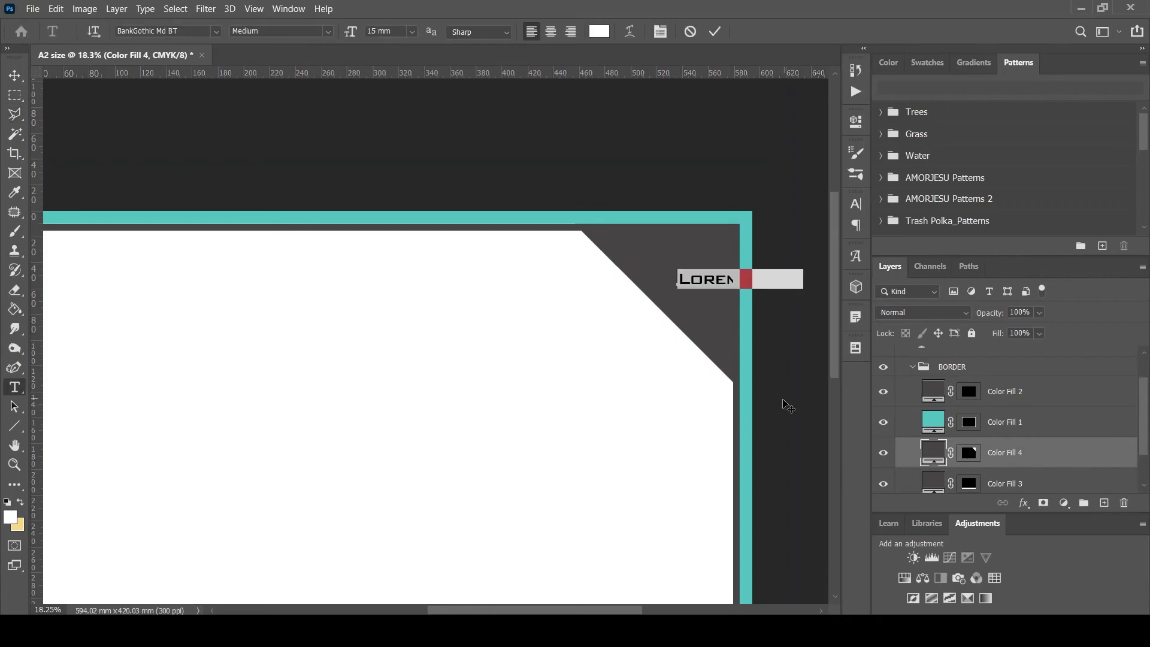
{"action": "type", "text": "1"}
{"action": "key", "text": "ctrl+Return"}
Enlarge the sheet number 1 proportionally and place it inside the corner triangle.
{"action": "scroll", "coordinate": [699, 321], "scroll_direction": "up", "scroll_amount": 5}
{"action": "key", "text": "ctrl+t"}
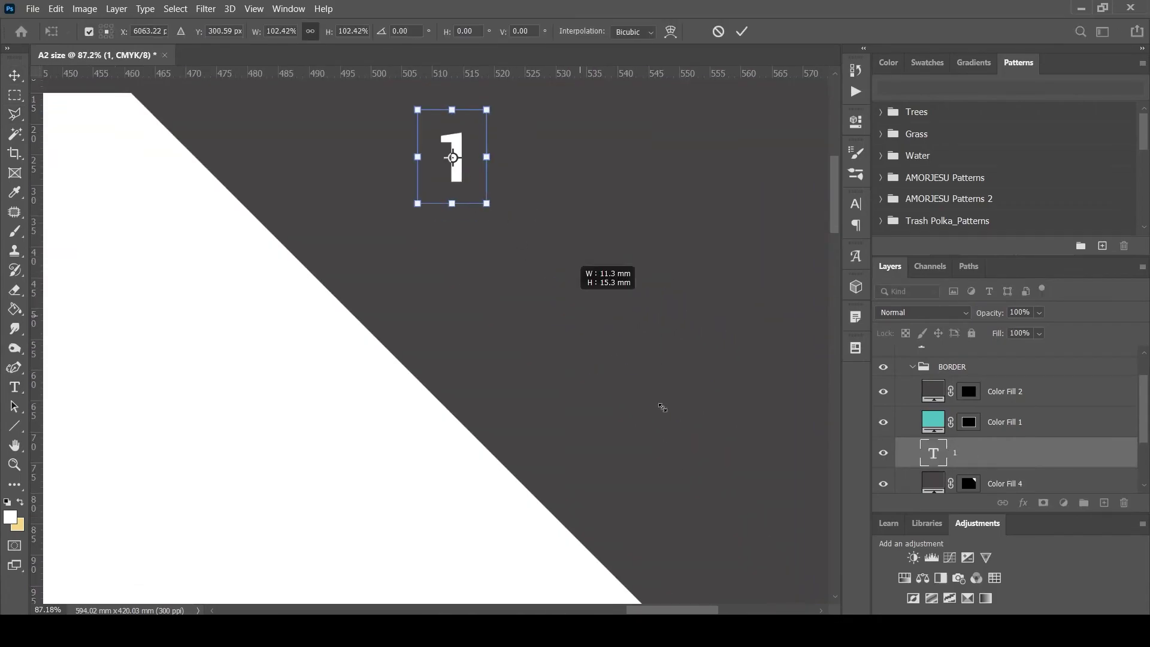
{"action": "left_click_drag", "start_coordinate": [663, 407], "coordinate": [767, 482]}
{"action": "scroll", "coordinate": [761, 479], "scroll_direction": "down", "scroll_amount": 2}
{"action": "key", "text": "Return"}
{"action": "scroll", "coordinate": [677, 455], "scroll_direction": "down", "scroll_amount": 2}
{"action": "left_click_drag", "start_coordinate": [671, 452], "coordinate": [712, 442]}
{"action": "left_click", "coordinate": [607, 285]}
{"action": "scroll", "coordinate": [608, 285], "scroll_direction": "down", "scroll_amount": 5}
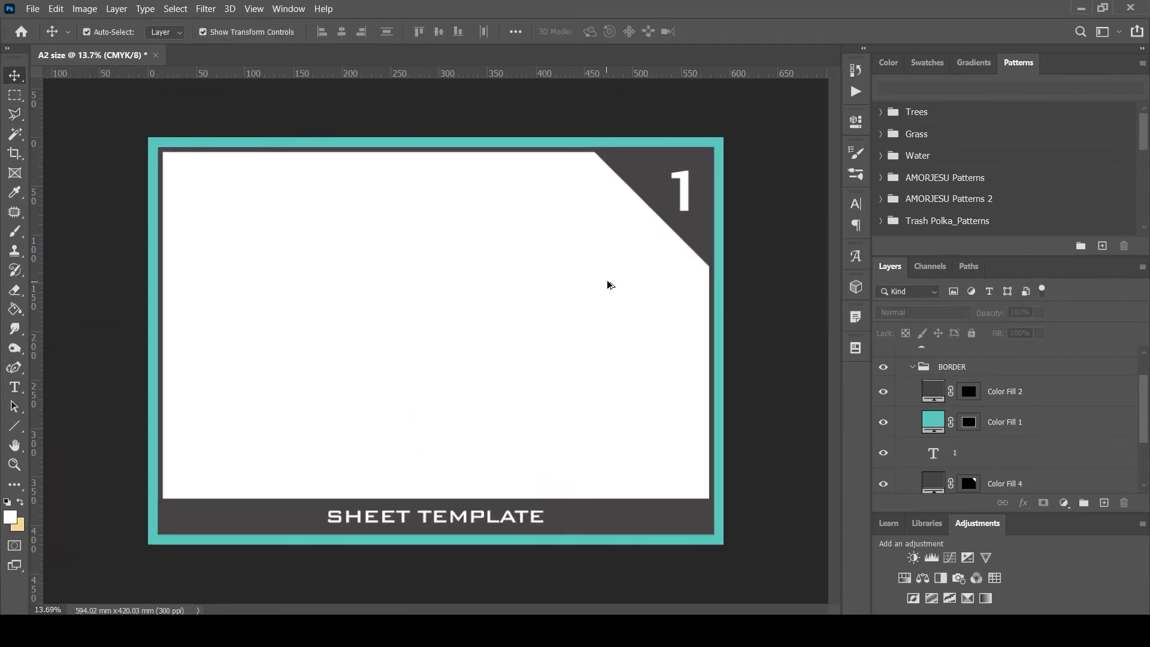
Nudge the corner triangle's fill to the right in large increments so a smaller grey corner remains inside the border.
{"action": "scroll", "coordinate": [608, 285], "scroll_direction": "up", "scroll_amount": 1}
{"action": "left_click", "coordinate": [664, 190]}
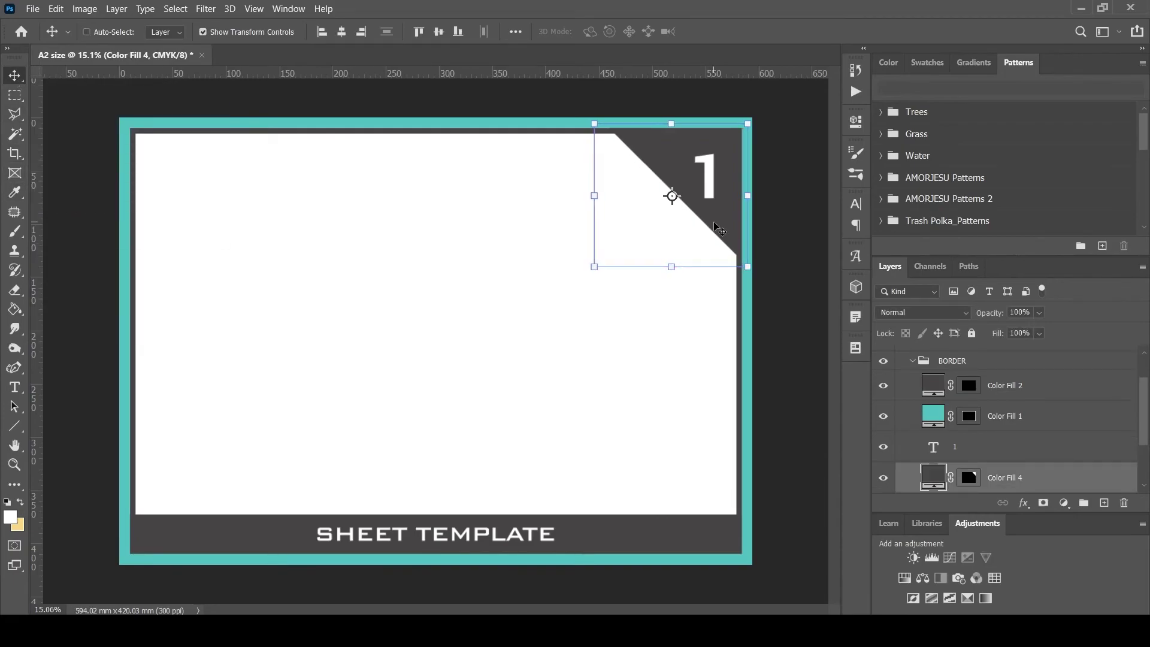
{"action": "key", "text": "shift+Right"}
{"action": "key", "text": "shift+Right"}
{"action": "key", "text": "shift+Right"}
{"action": "key", "text": "shift+Right"}
{"action": "key", "text": "shift+Right"}
{"action": "key", "text": "shift+Right"}
{"action": "key", "text": "shift+Right"}
{"action": "key", "text": "shift+Right"}
{"action": "key", "text": "shift+Right"}
{"action": "key", "text": "shift+Right"}
{"action": "key", "text": "shift+Right"}
Scale down the sheet number 1 and fit it inside the smaller grey corner, then show the whole sheet.
{"action": "left_click", "coordinate": [708, 160], "text": "ctrl"}
{"action": "key", "text": "ctrl+t"}
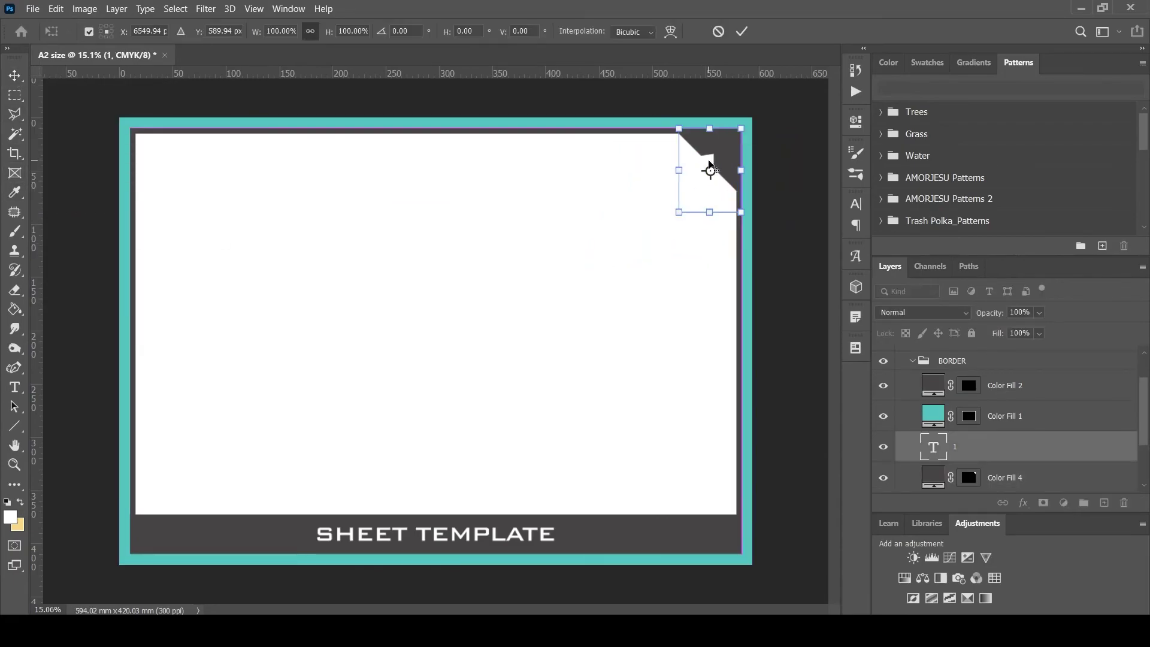
{"action": "scroll", "coordinate": [711, 170], "scroll_direction": "up", "scroll_amount": 9}
{"action": "left_click_drag", "start_coordinate": [663, 263], "coordinate": [718, 200]}
{"action": "key", "text": "Return"}
{"action": "left_click", "coordinate": [569, 288]}
{"action": "key", "text": "ctrl+0"}
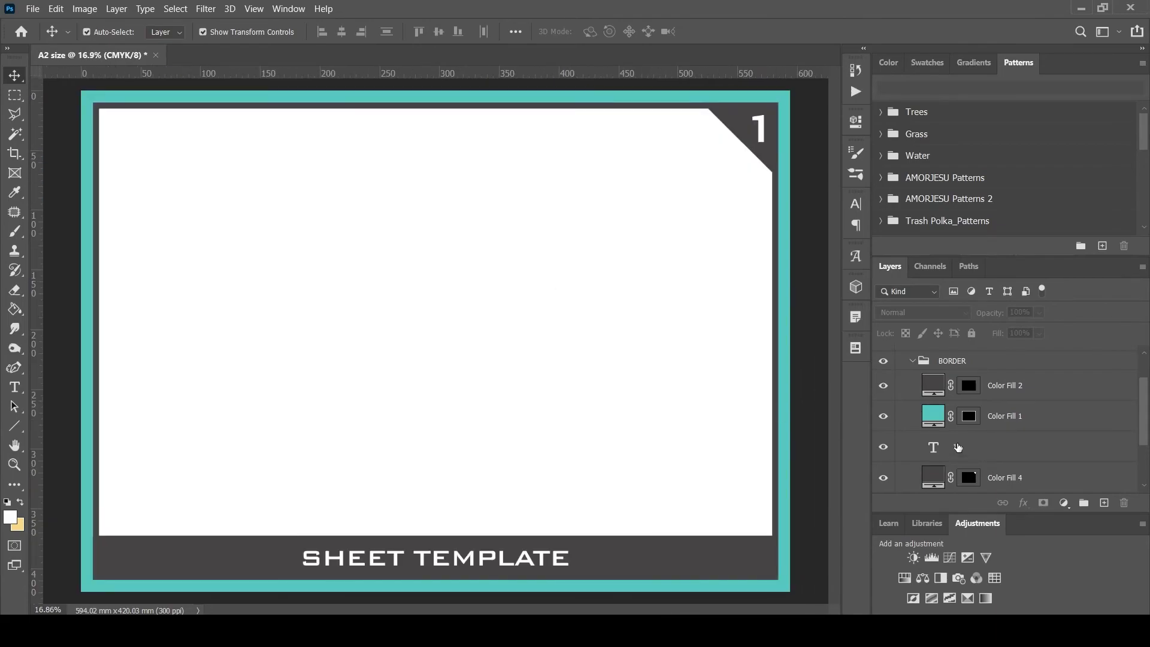
Look through the BORDER layers and collapse the BORDER and SHEET TEMPLATE groups.
{"action": "scroll", "coordinate": [958, 448], "scroll_direction": "down", "scroll_amount": 2}
{"action": "scroll", "coordinate": [958, 447], "scroll_direction": "up", "scroll_amount": 2}
{"action": "left_click", "coordinate": [911, 359]}
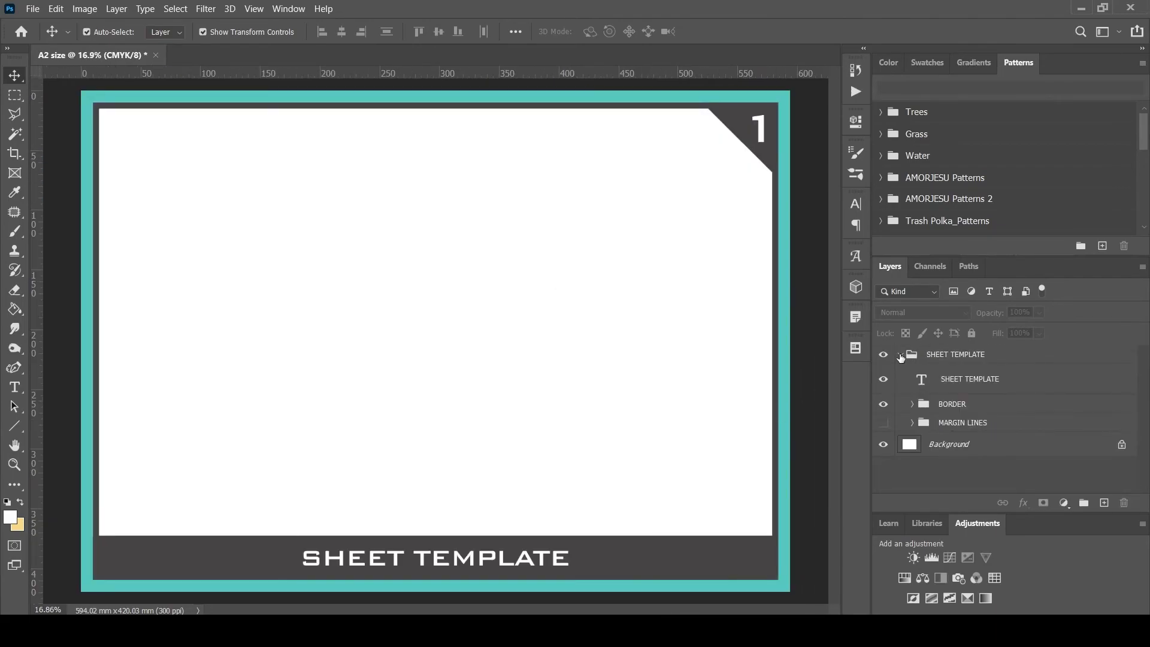
{"action": "left_click", "coordinate": [900, 358]}
Locate the inner grey border's fill layer in the BORDER group and hide it.
{"action": "left_click", "coordinate": [437, 554]}
{"action": "scroll", "coordinate": [983, 439], "scroll_direction": "down", "scroll_amount": 1}
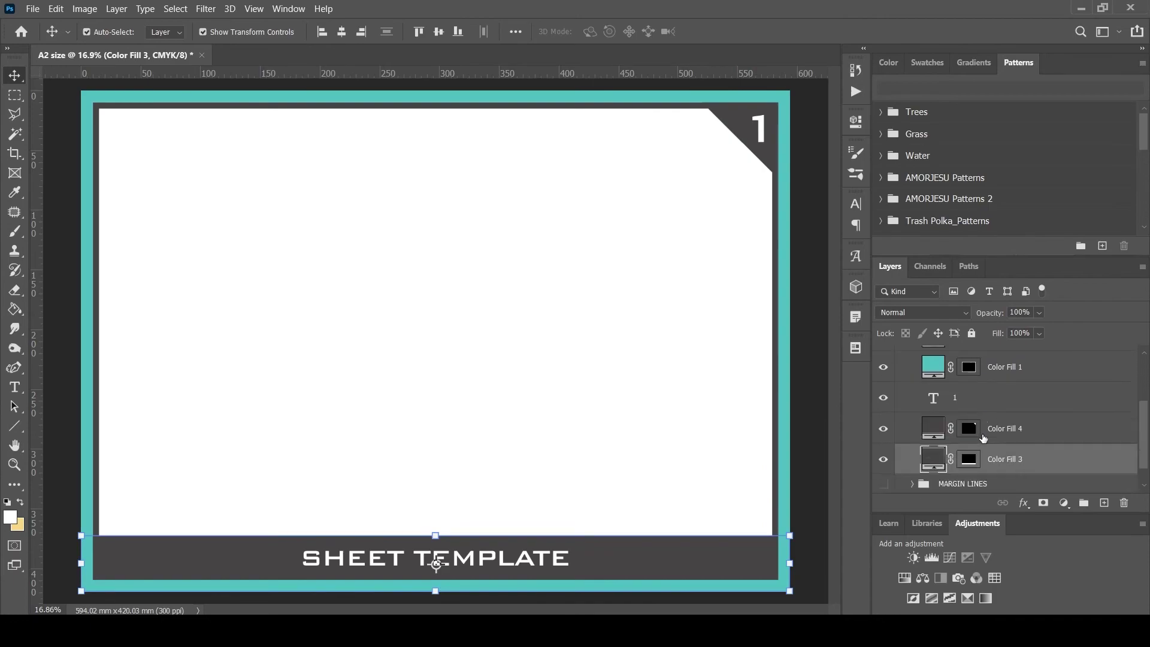
{"action": "scroll", "coordinate": [1028, 428], "scroll_direction": "up", "scroll_amount": 3}
{"action": "left_click", "coordinate": [1018, 428]}
{"action": "left_click", "coordinate": [883, 429]}
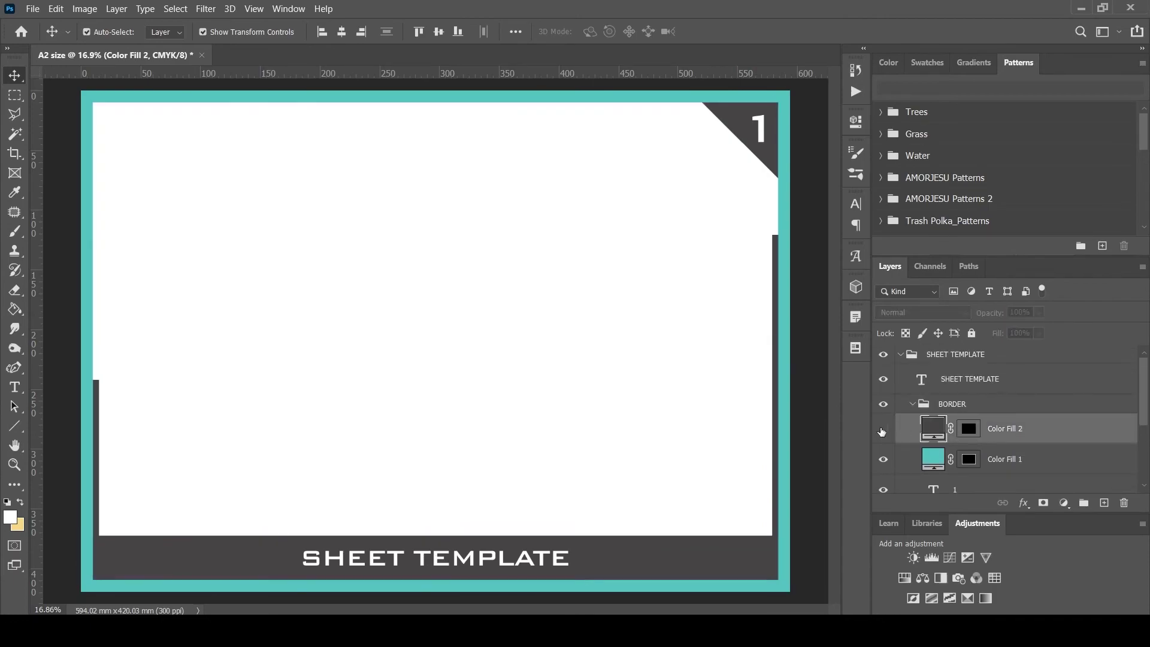
Show the inner grey border's fill, link it with the turquoise border's fill, and undo a test move of the pair.
{"action": "left_click", "coordinate": [883, 429]}
{"action": "left_click", "coordinate": [1032, 458], "text": "ctrl"}
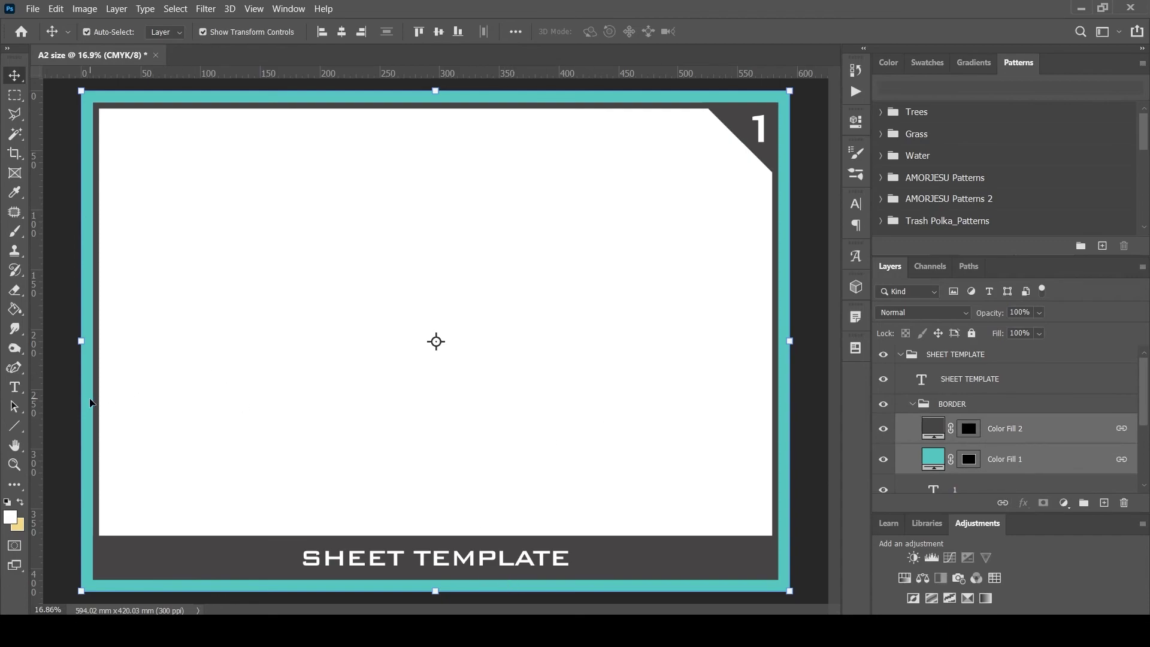
{"action": "left_click_drag", "start_coordinate": [90, 406], "coordinate": [184, 414]}
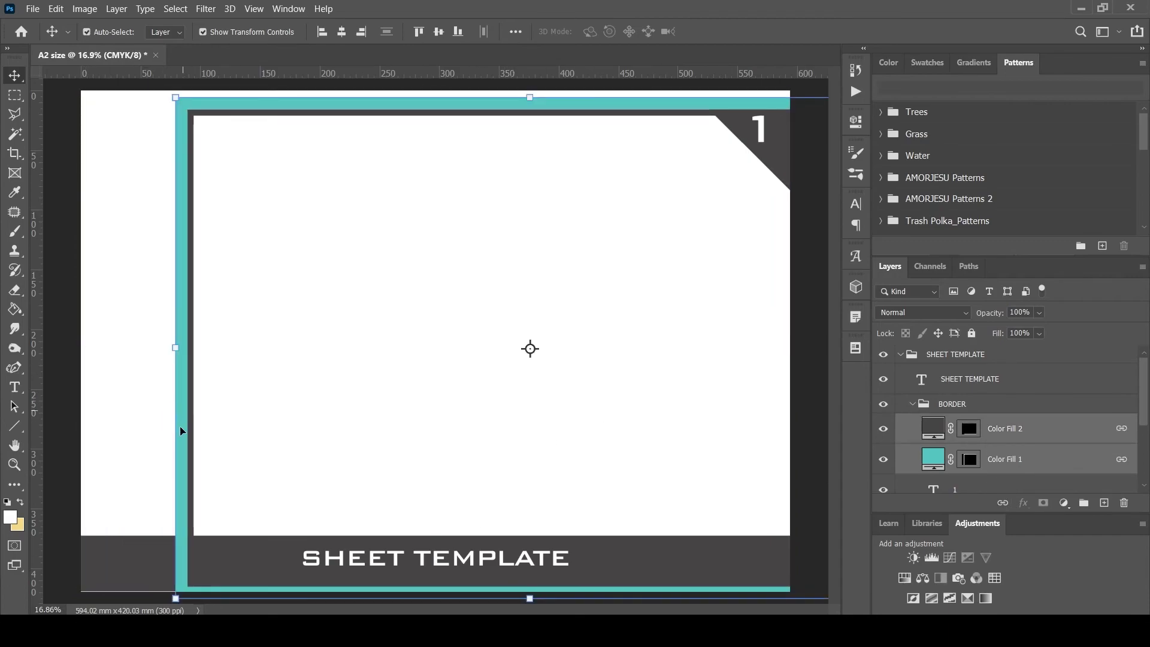
{"action": "key", "text": "ctrl+z"}
Try moving both border fills, the sheet number and the corner triangle's fill as one selection, undoing each move.
{"action": "scroll", "coordinate": [968, 457], "scroll_direction": "down", "scroll_amount": 1}
{"action": "left_click", "coordinate": [1013, 455]}
{"action": "left_click", "coordinate": [1007, 422]}
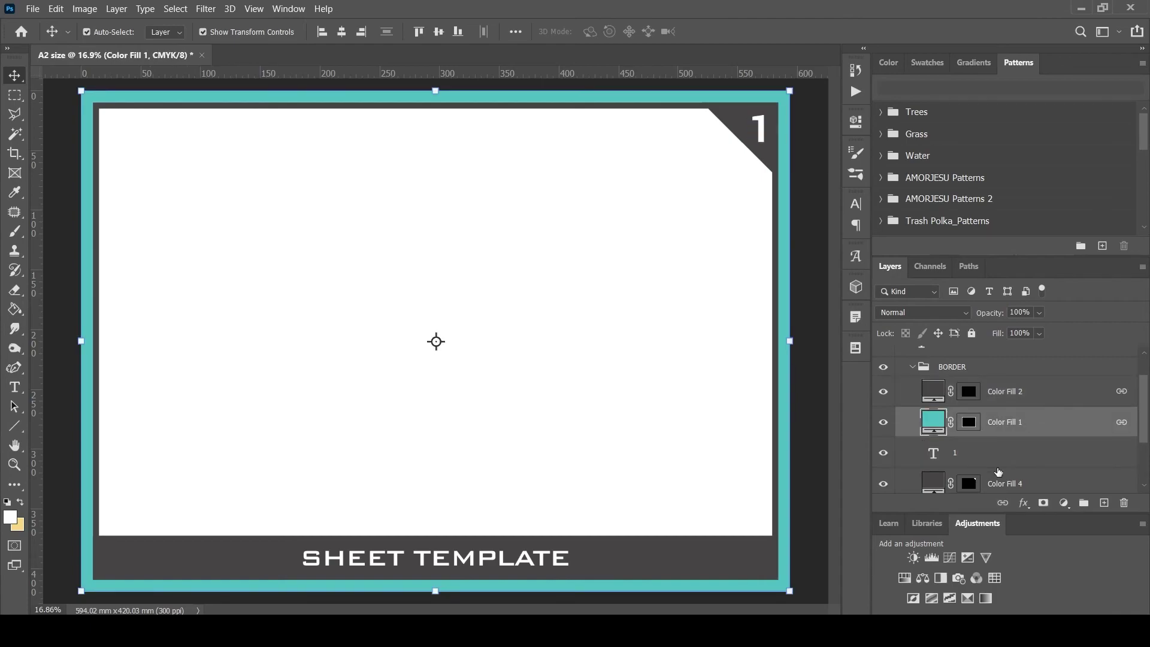
{"action": "left_click", "coordinate": [997, 451]}
{"action": "scroll", "coordinate": [965, 449], "scroll_direction": "down", "scroll_amount": 1}
{"action": "left_click", "coordinate": [1035, 450]}
{"action": "left_click", "coordinate": [988, 358], "text": "shift"}
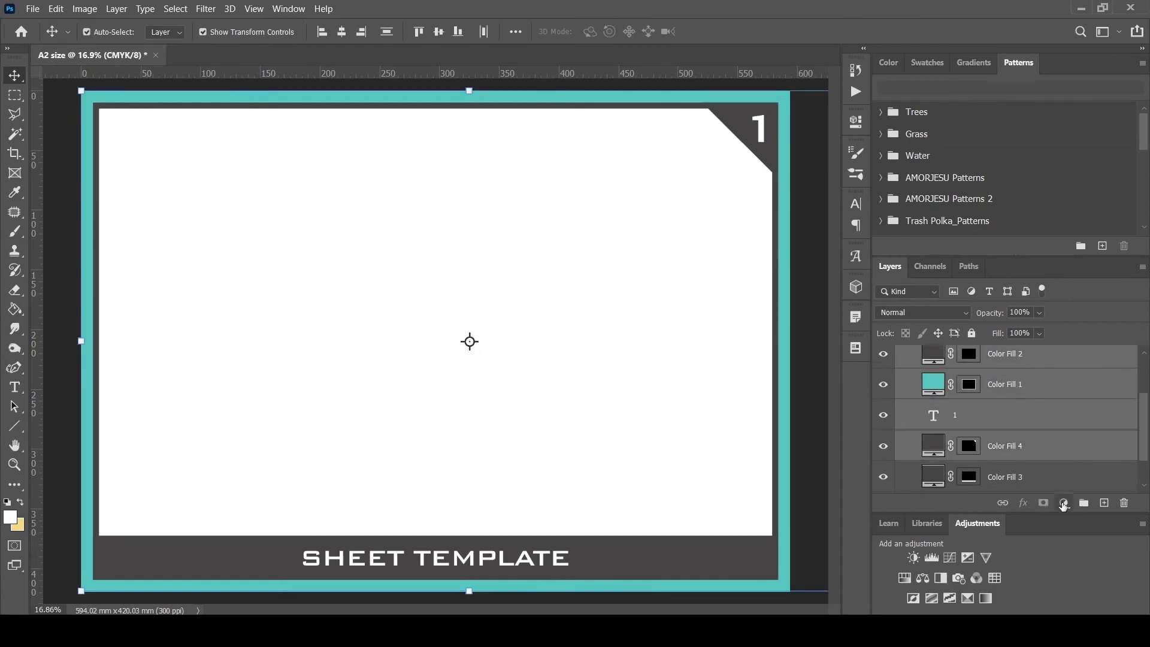
{"action": "left_click_drag", "start_coordinate": [768, 569], "coordinate": [662, 488]}
{"action": "key", "text": "ctrl+z"}
{"action": "left_click_drag", "start_coordinate": [782, 436], "coordinate": [745, 429]}
{"action": "key", "text": "ctrl+z"}
Collapse the BORDER group and link it with the SHEET TEMPLATE title text layer.
{"action": "scroll", "coordinate": [1030, 452], "scroll_direction": "up", "scroll_amount": 1}
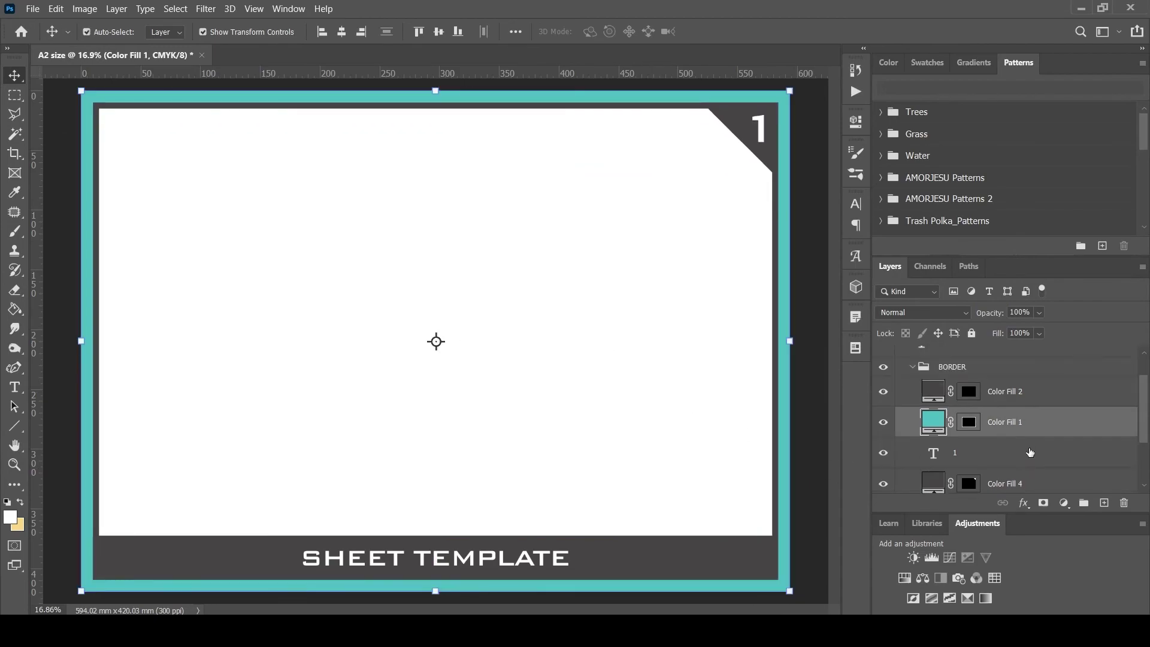
{"action": "scroll", "coordinate": [1037, 455], "scroll_direction": "down", "scroll_amount": 2}
{"action": "scroll", "coordinate": [1039, 459], "scroll_direction": "up", "scroll_amount": 2}
{"action": "left_click", "coordinate": [911, 404]}
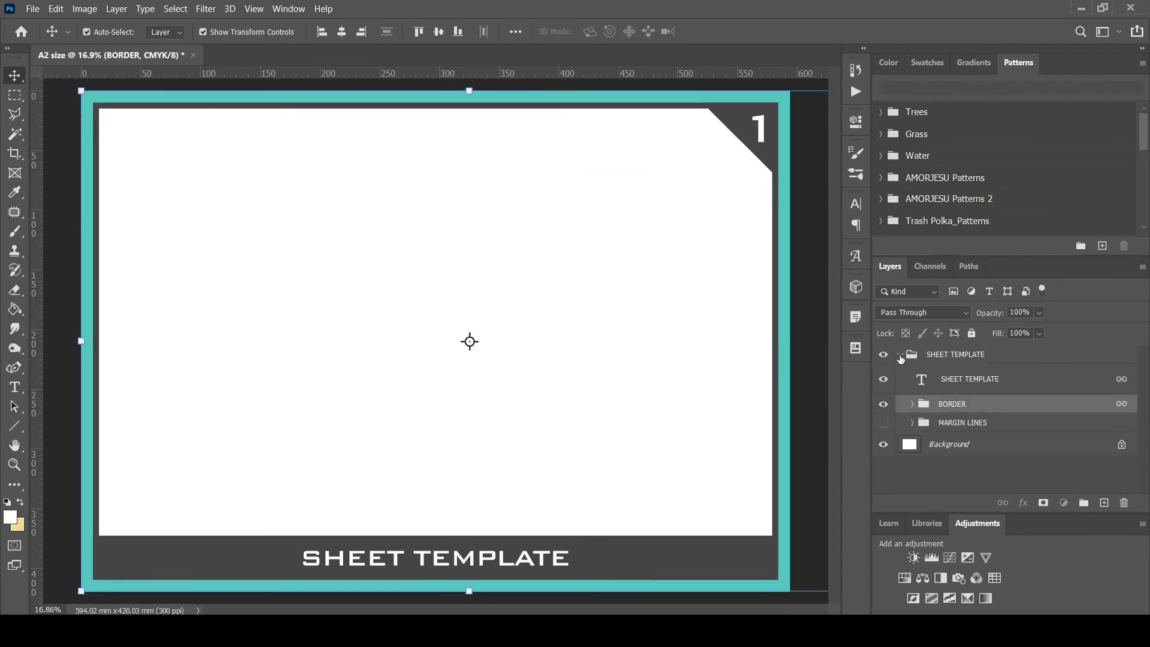
Collapse the SHEET TEMPLATE group, lock it completely and deselect it.
{"action": "left_click", "coordinate": [900, 357]}
{"action": "left_click", "coordinate": [972, 334]}
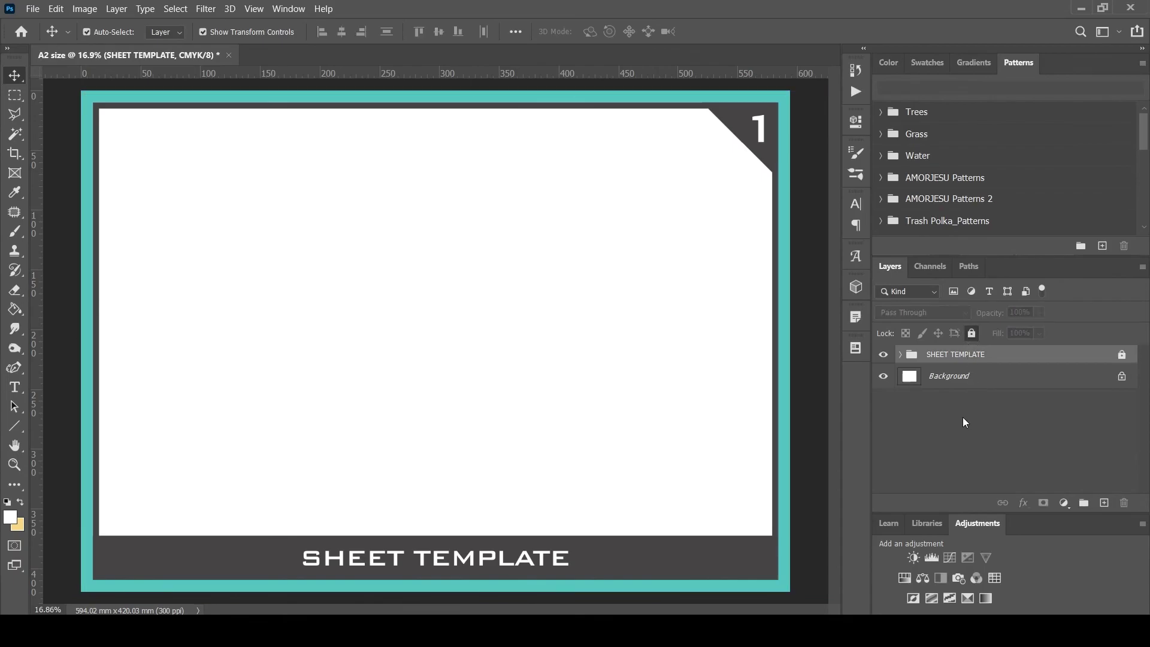
{"action": "left_click", "coordinate": [961, 422]}
Save the document in Photoshop format as PAGE TEMPLATE in the YT folder on the Desktop.
{"action": "left_click", "coordinate": [33, 8]}
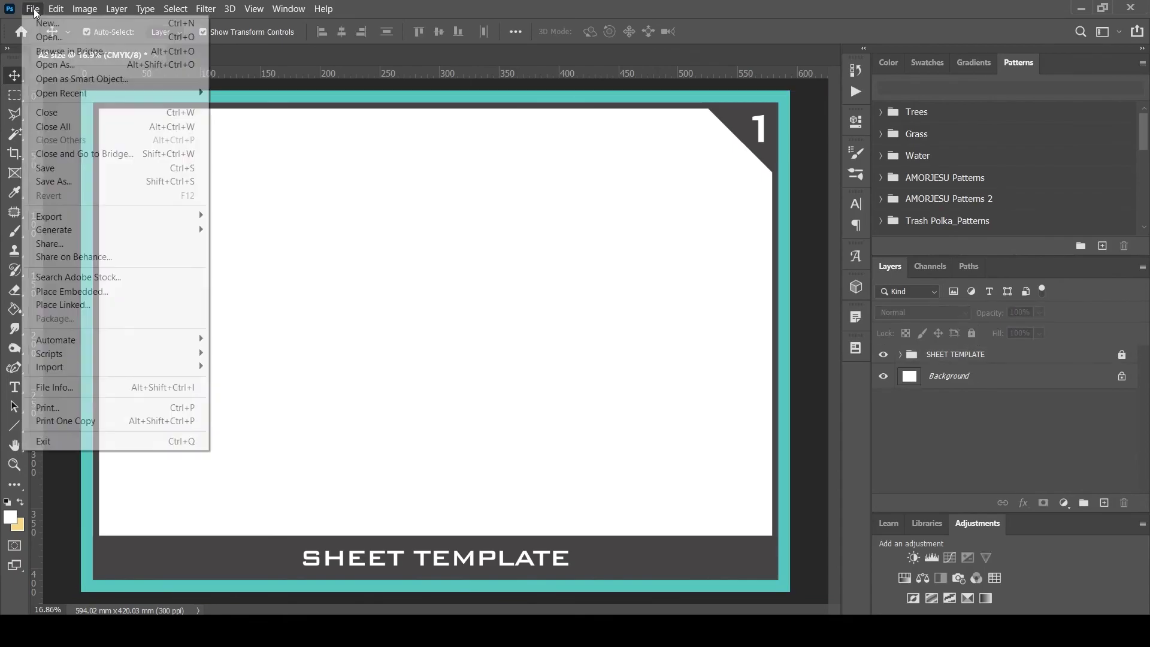
{"action": "left_click", "coordinate": [75, 173]}
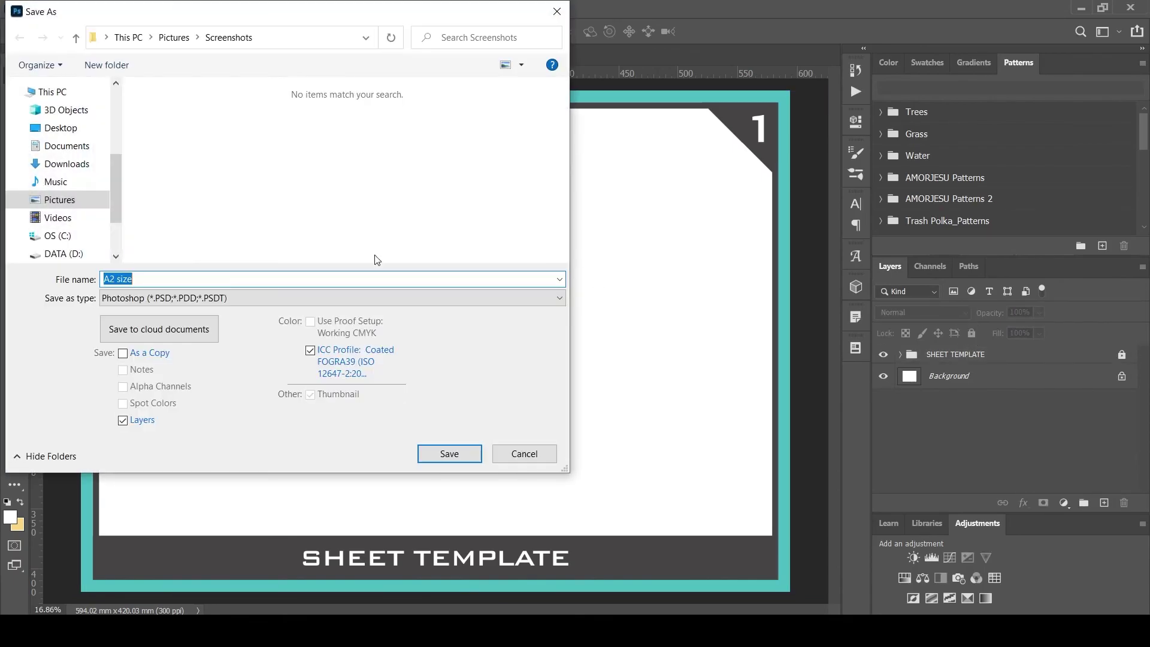
{"action": "left_click", "coordinate": [60, 128]}
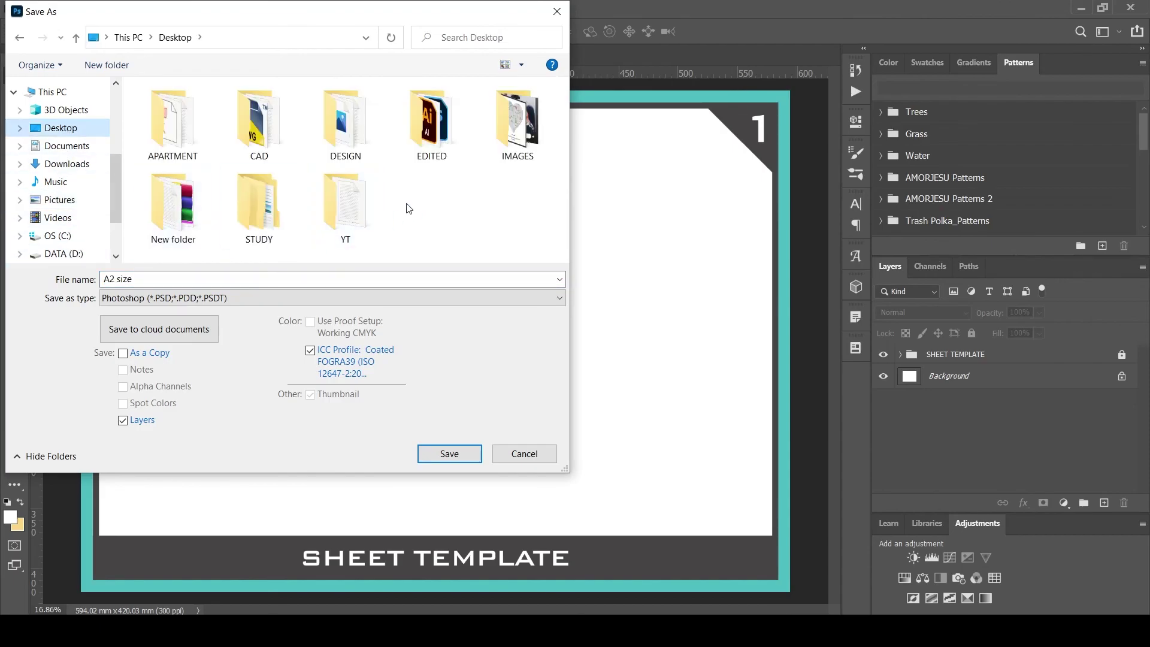
{"action": "double_click", "coordinate": [346, 204]}
{"action": "left_click", "coordinate": [251, 278]}
{"action": "type", "text": "P"}
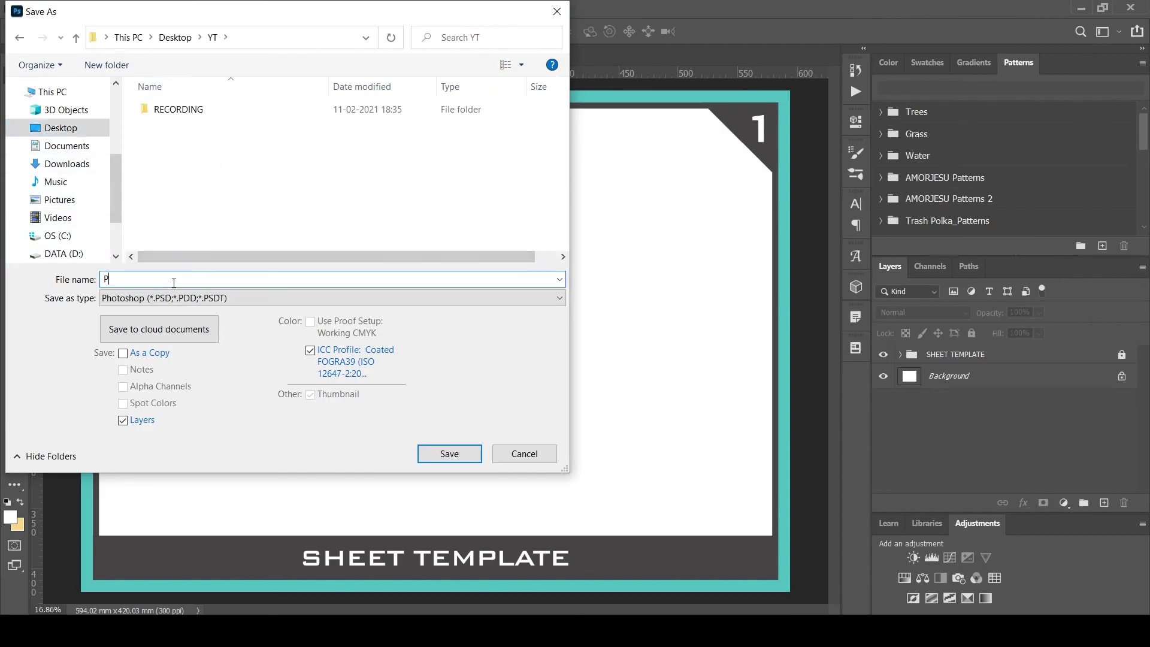
{"action": "type", "text": "AGE TEMPLATE"}
{"action": "left_click", "coordinate": [447, 455]}
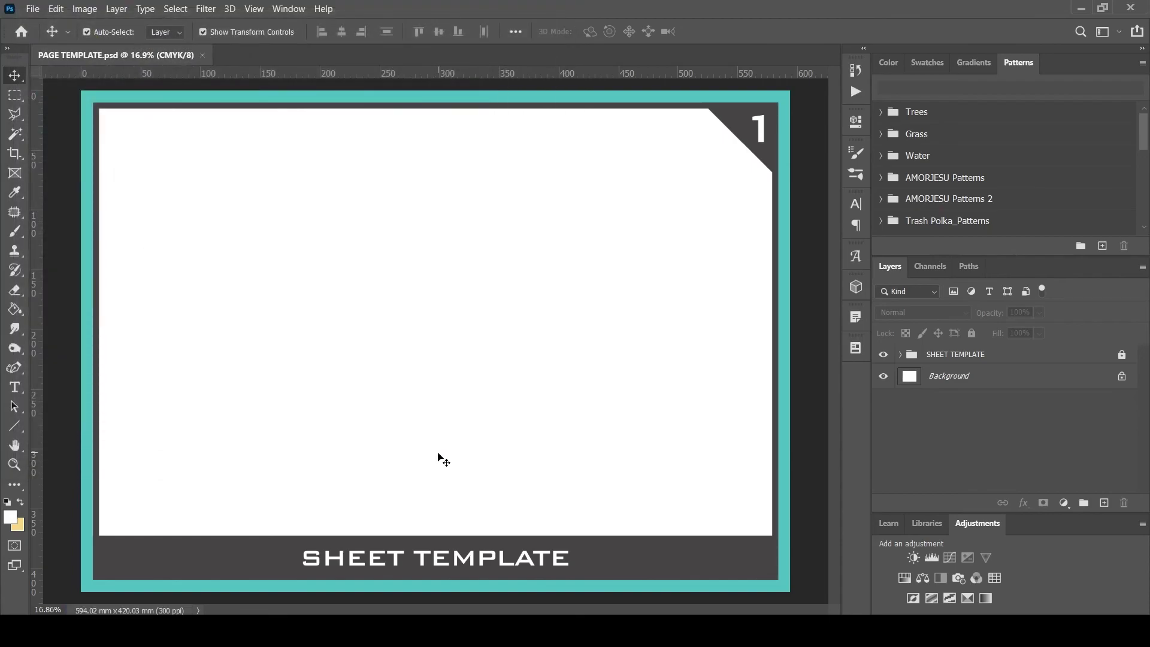